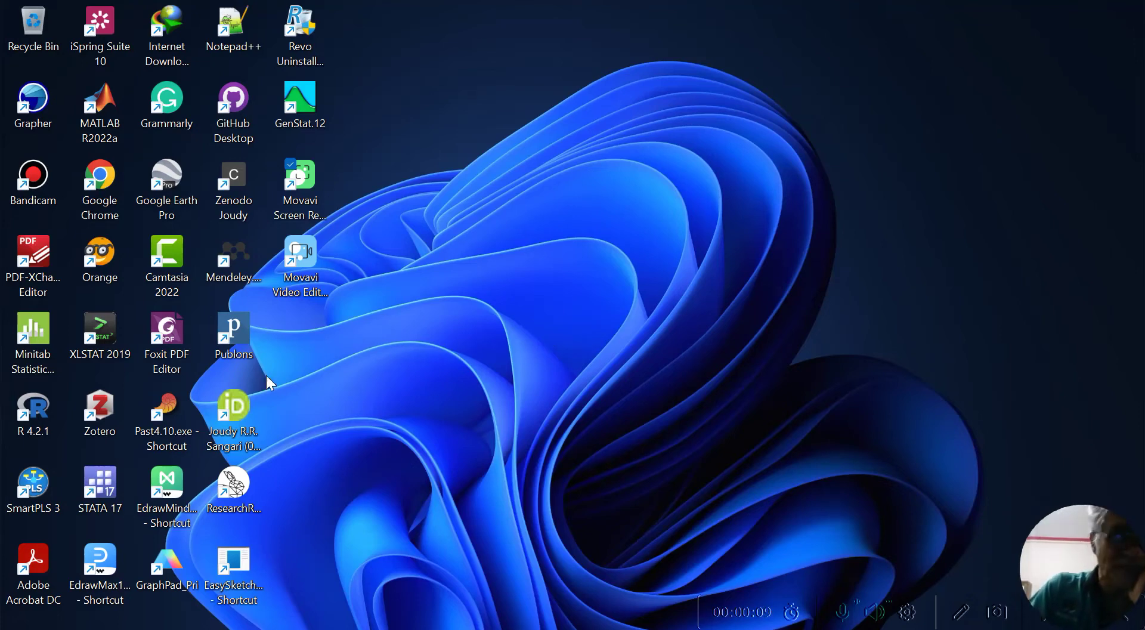
Launch Minitab Statistical Software and check the product version in its program information
double_click(43, 329)
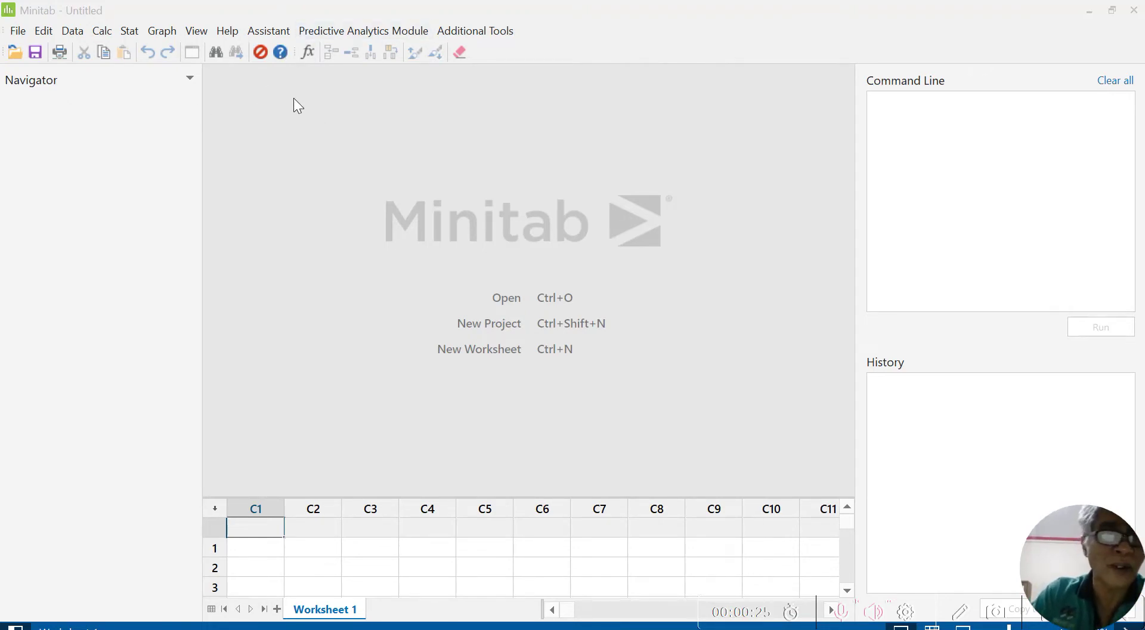
click(231, 31)
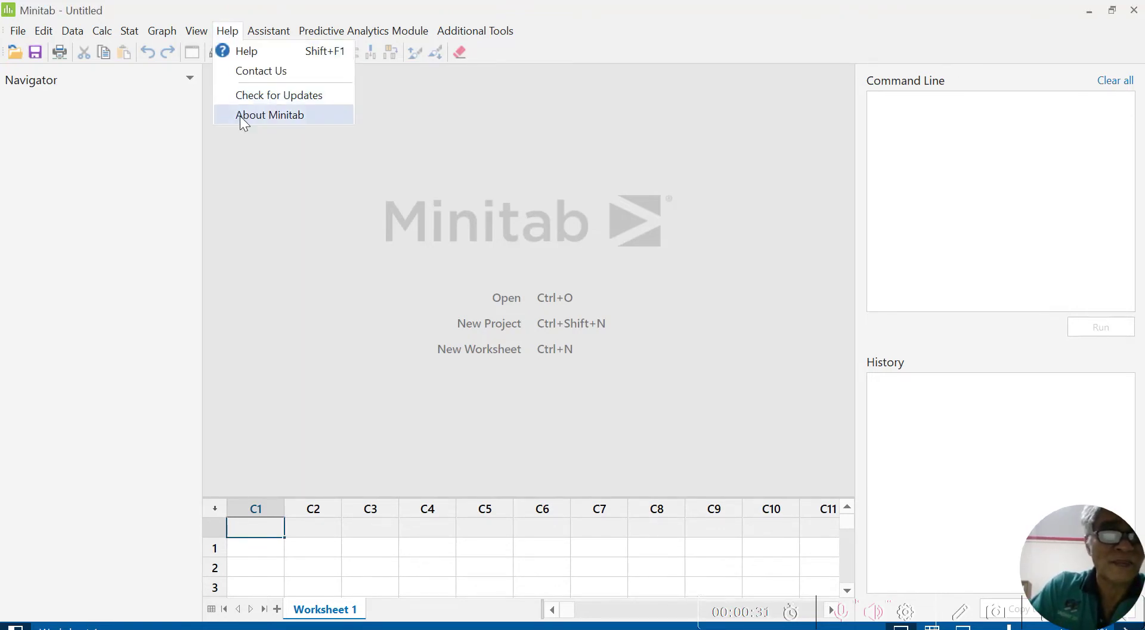
click(297, 118)
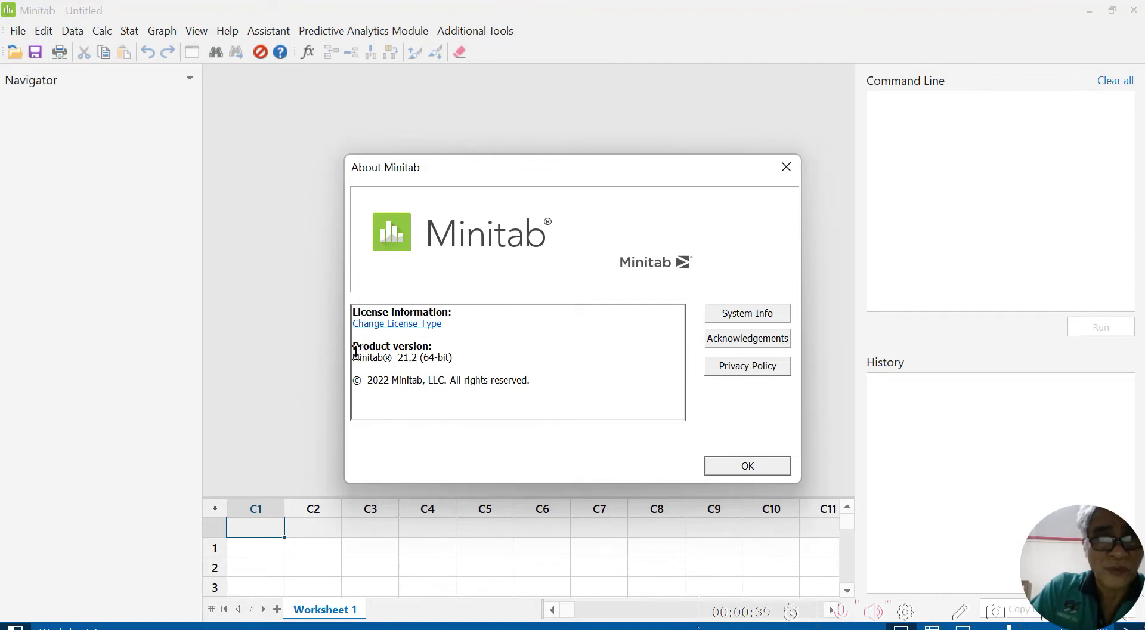
drag(354, 353, 456, 360)
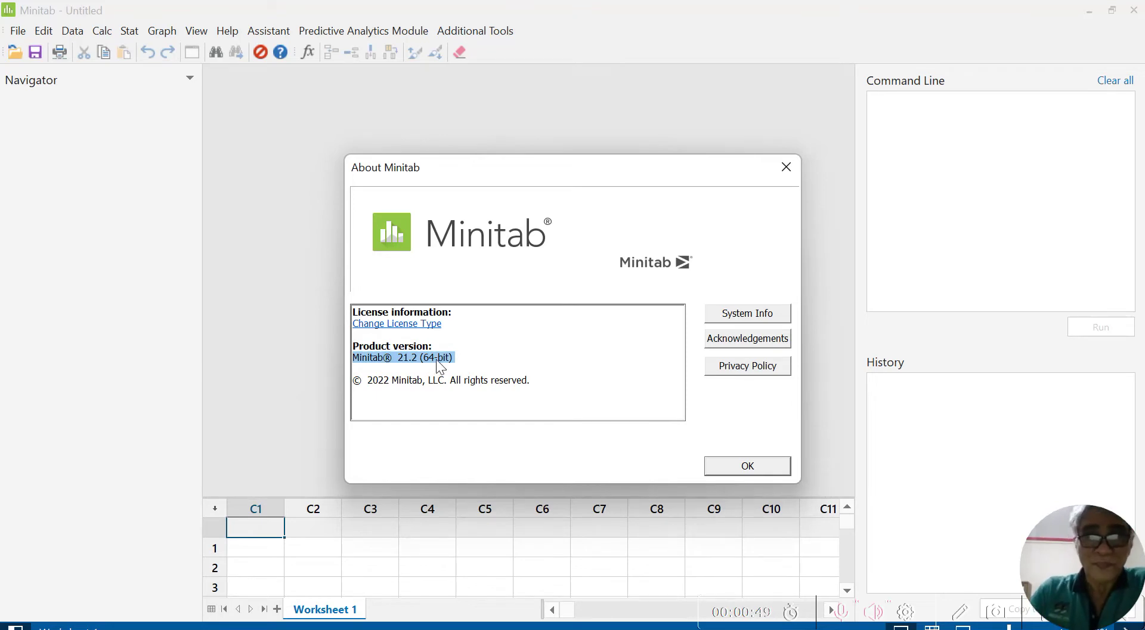
click(722, 465)
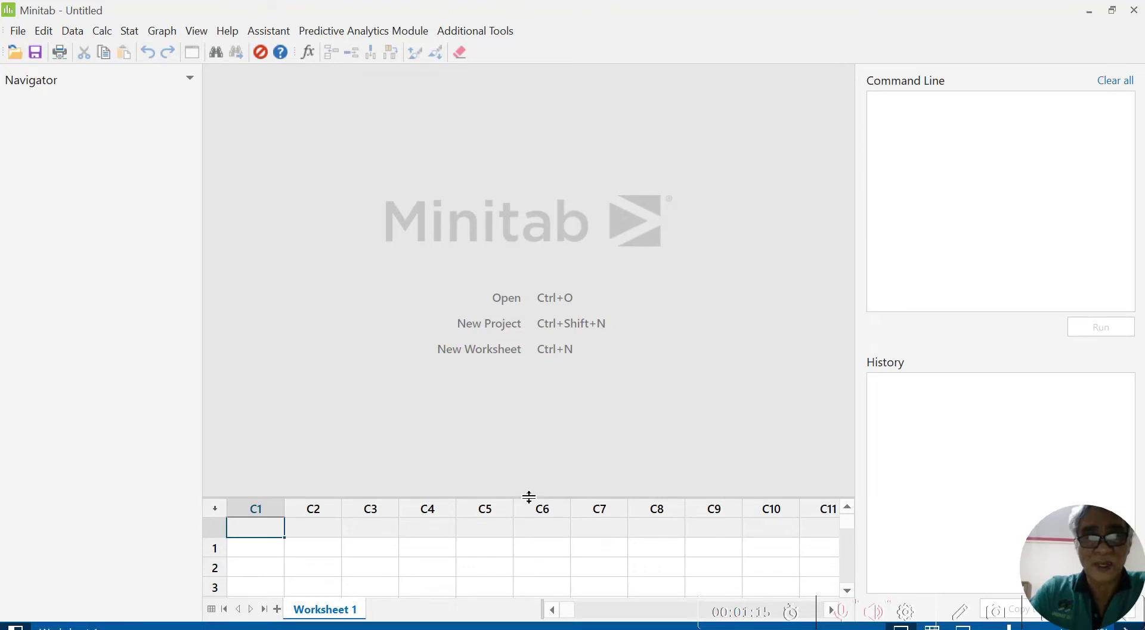
Enlarge the worksheet area upward so that about 14 data rows fit below the output area
drag(529, 497, 547, 283)
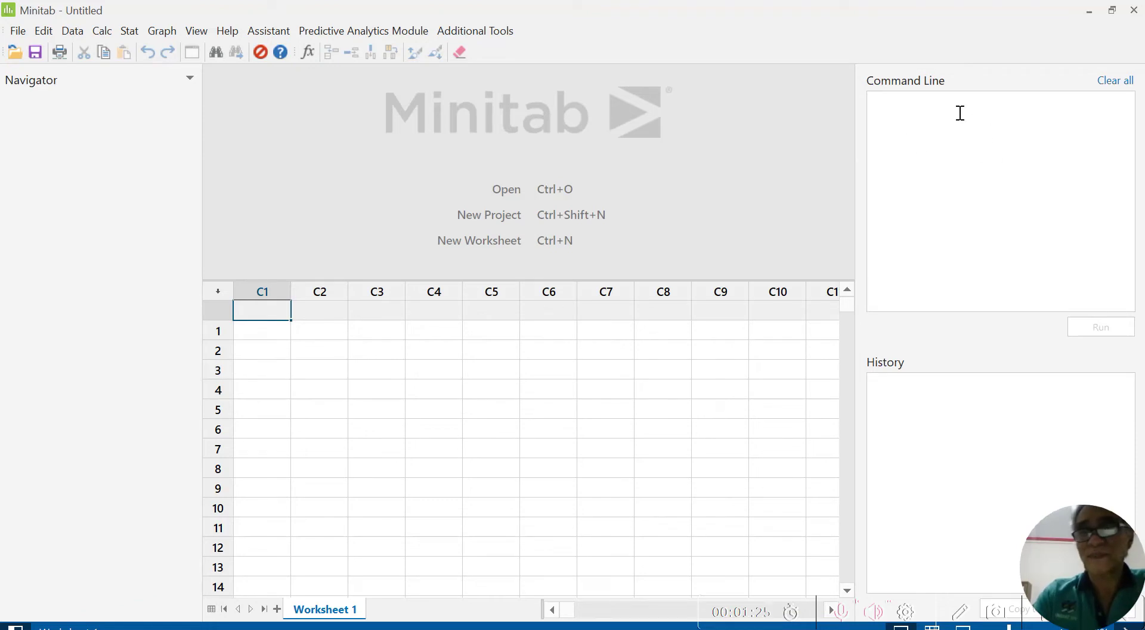
click(912, 107)
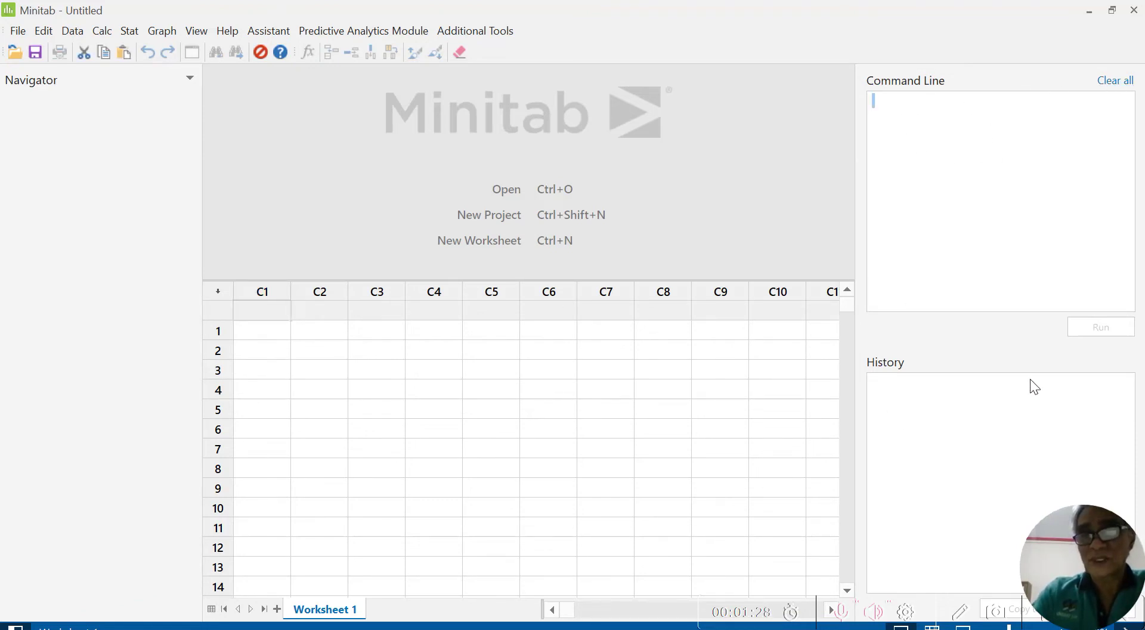
click(879, 387)
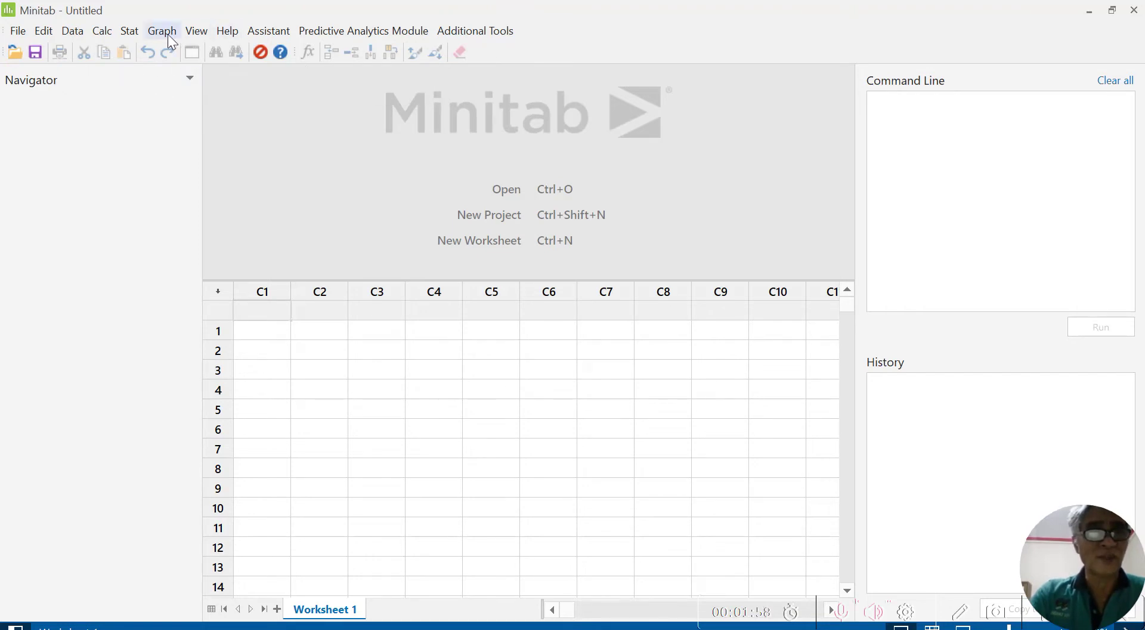
View the general program options, including default file location, macro location and language, and dismiss them
click(16, 33)
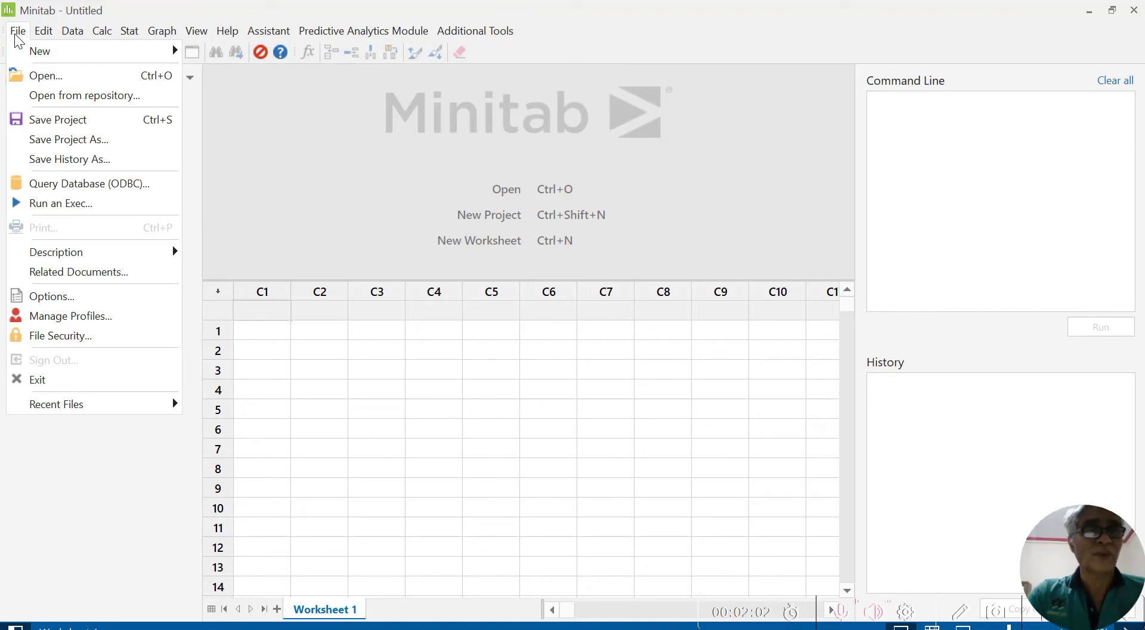
mouse_move(27, 53)
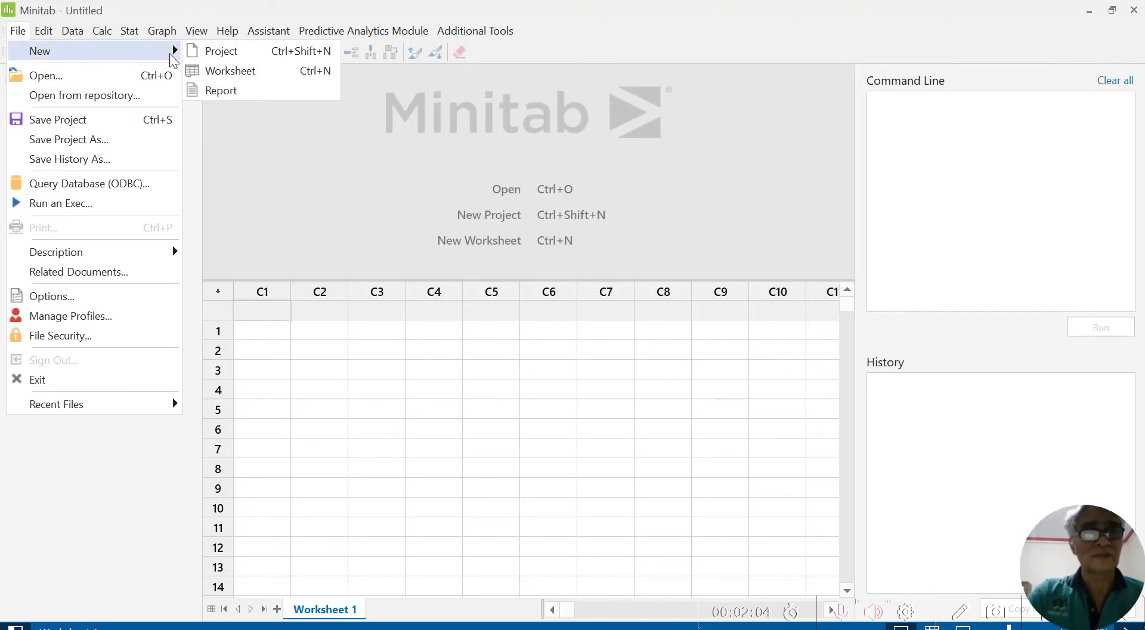
mouse_move(43, 31)
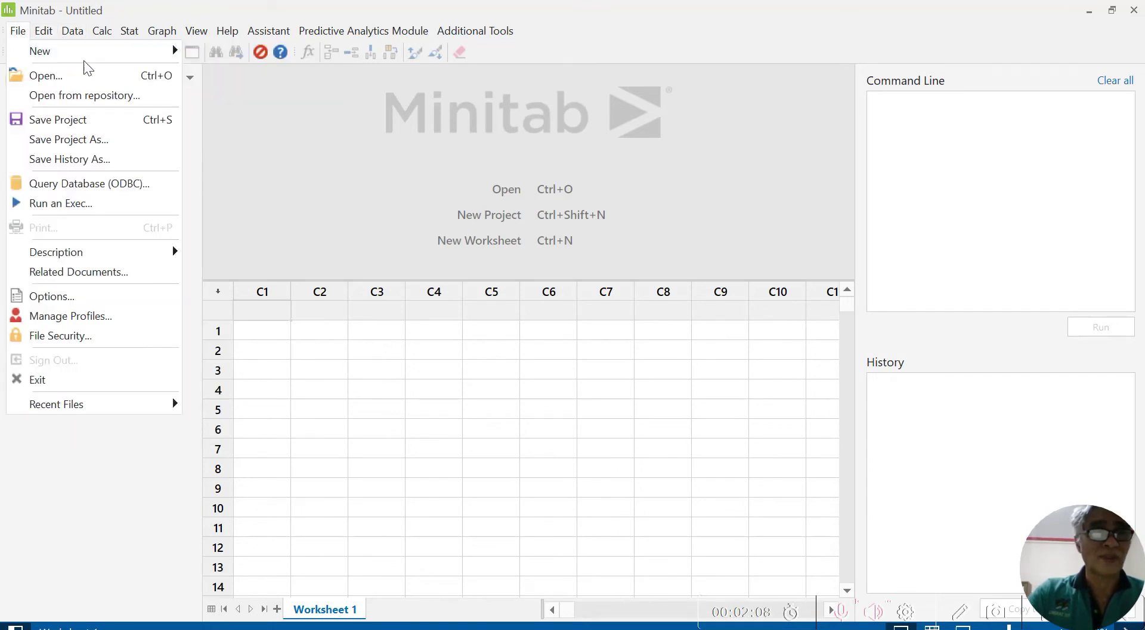
mouse_move(170, 55)
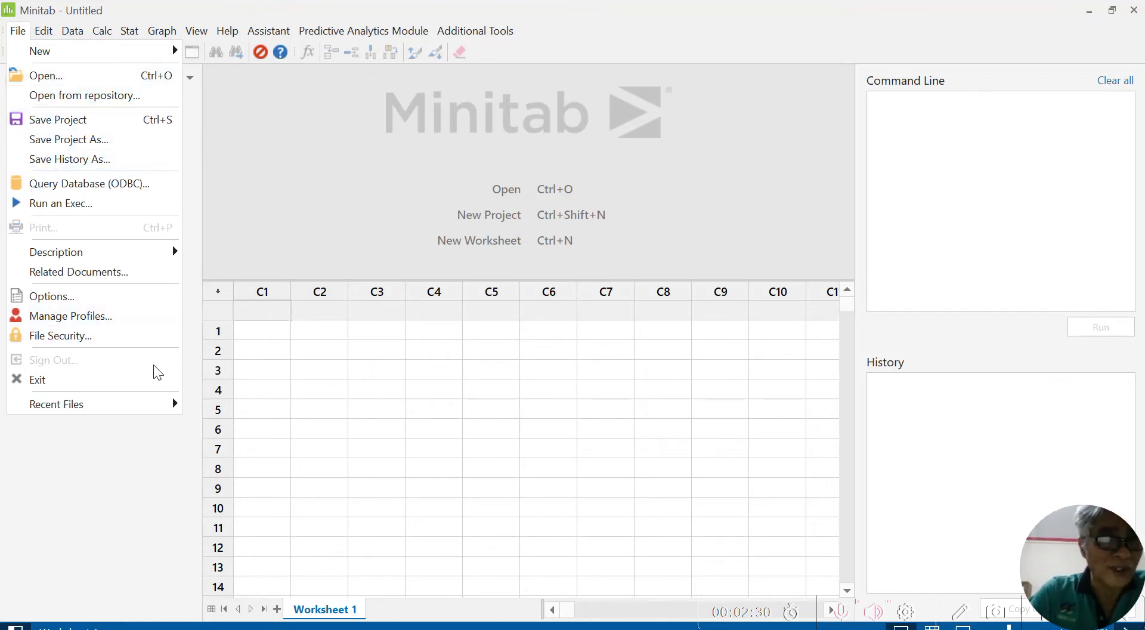
click(36, 296)
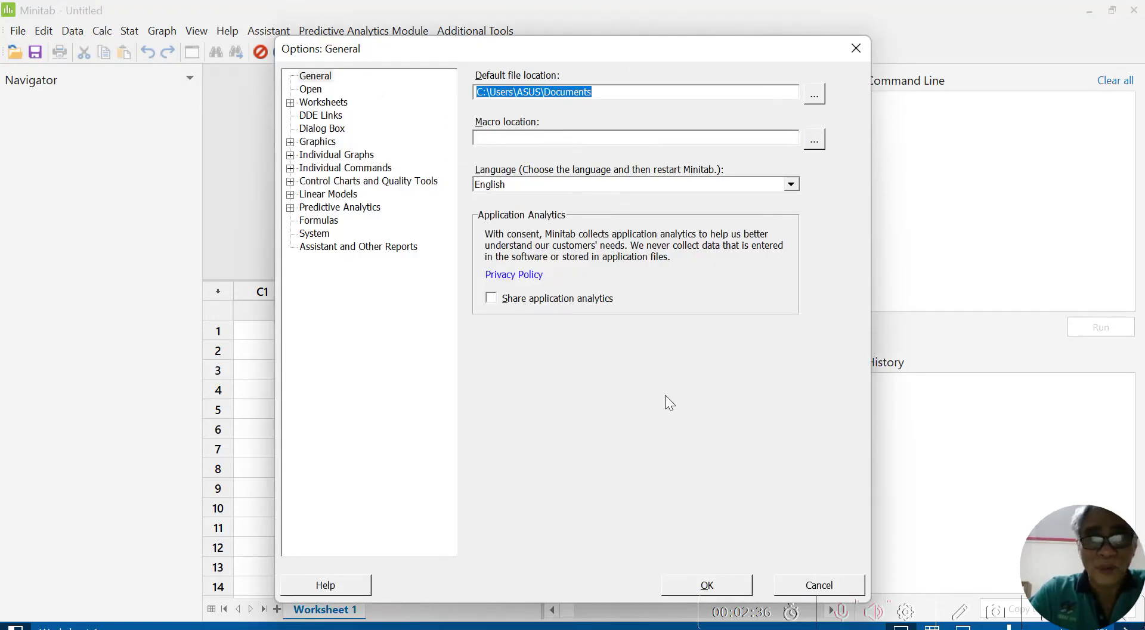
click(792, 581)
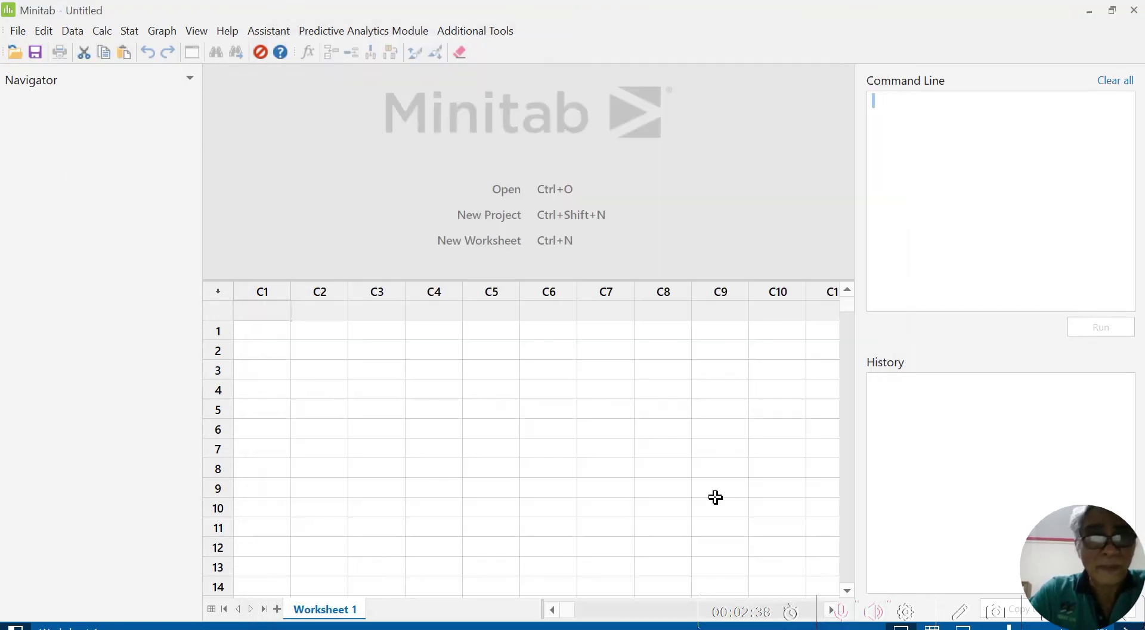
click(17, 31)
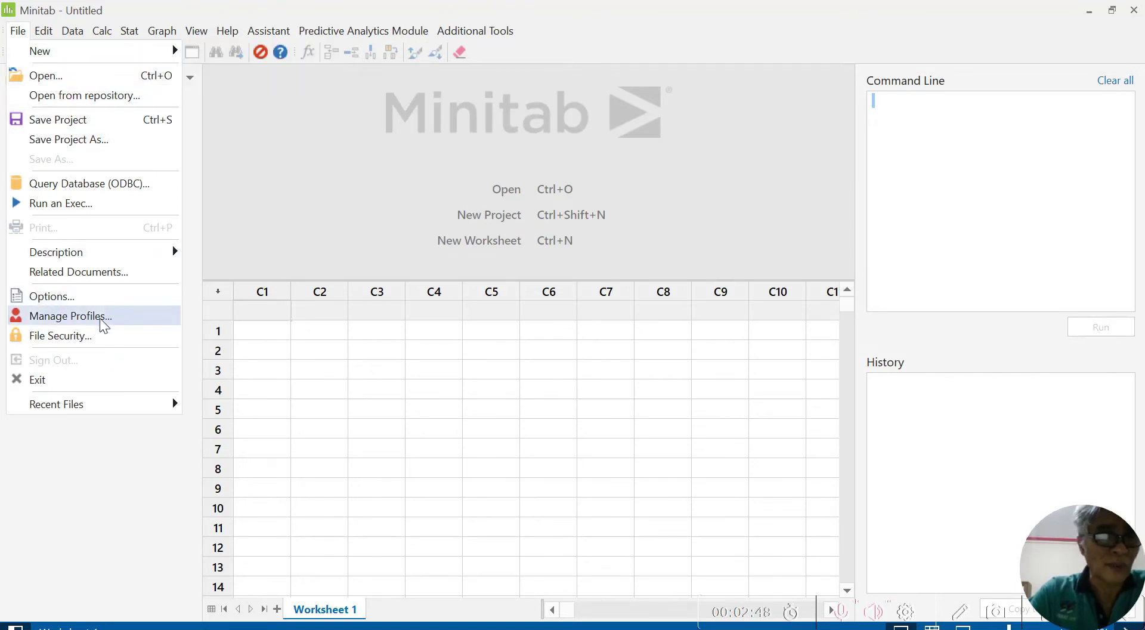
mouse_move(98, 405)
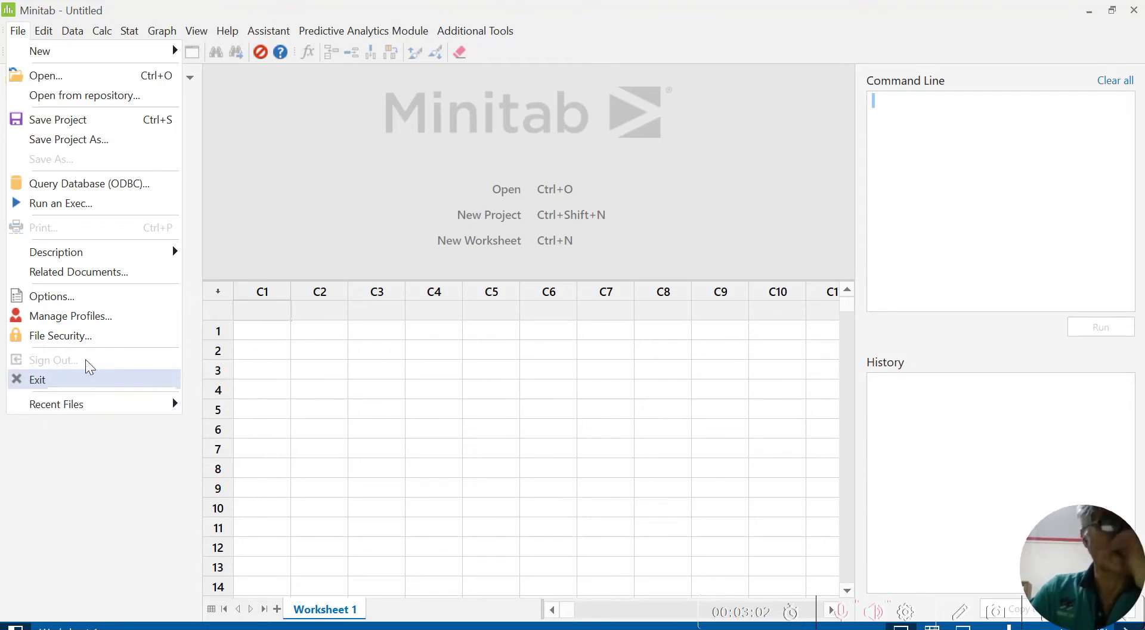
mouse_move(42, 29)
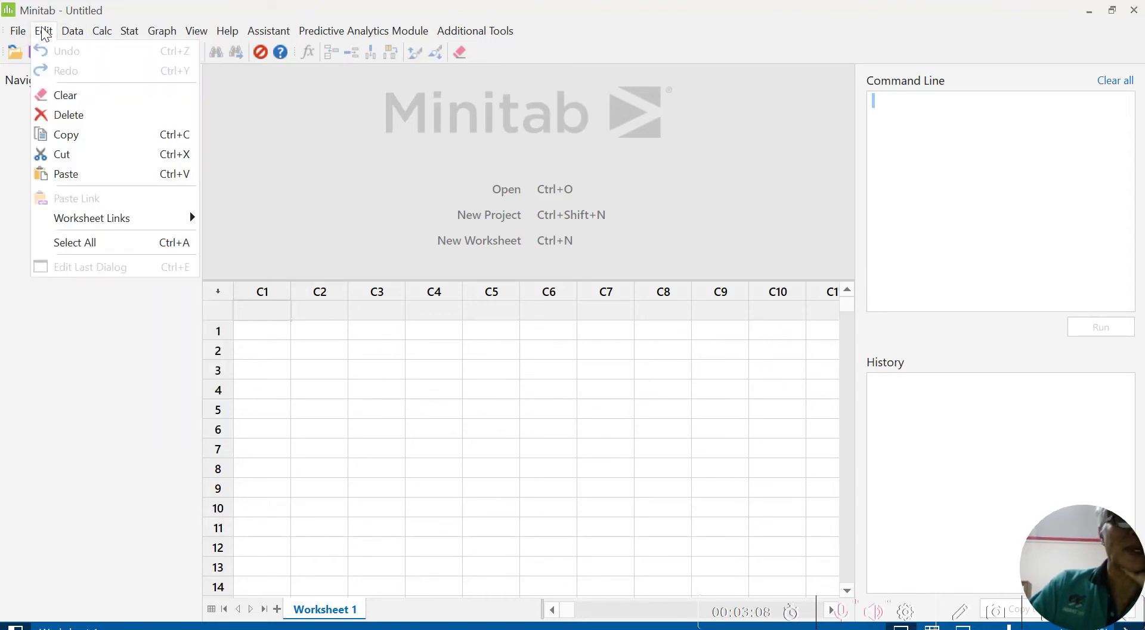
mouse_move(129, 31)
mouse_move(158, 91)
click(130, 30)
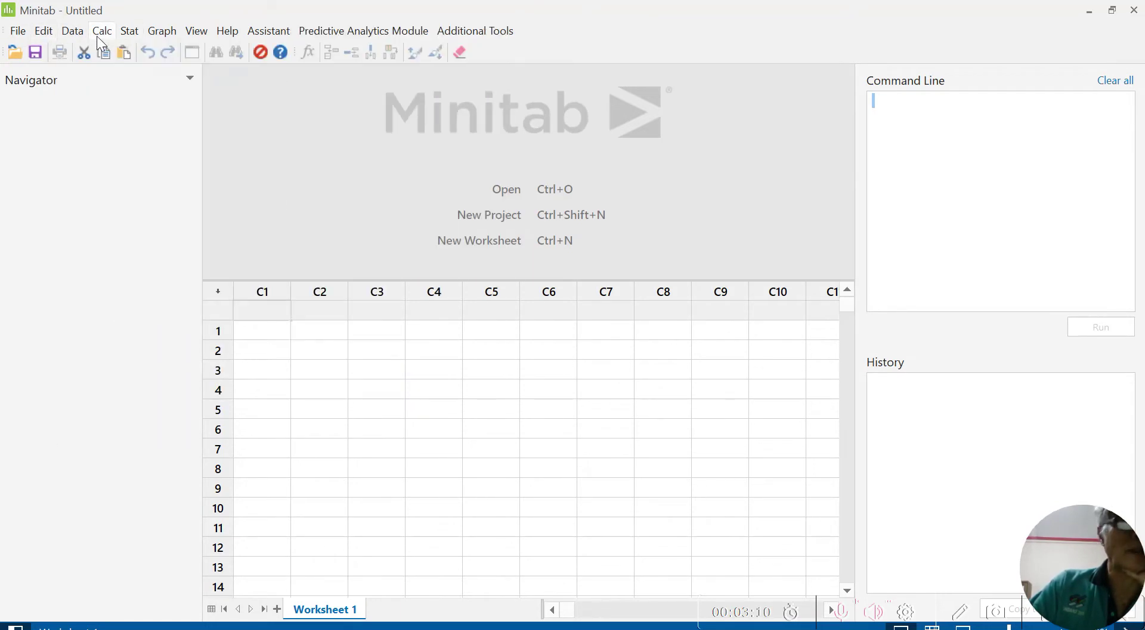
click(43, 31)
mouse_move(14, 33)
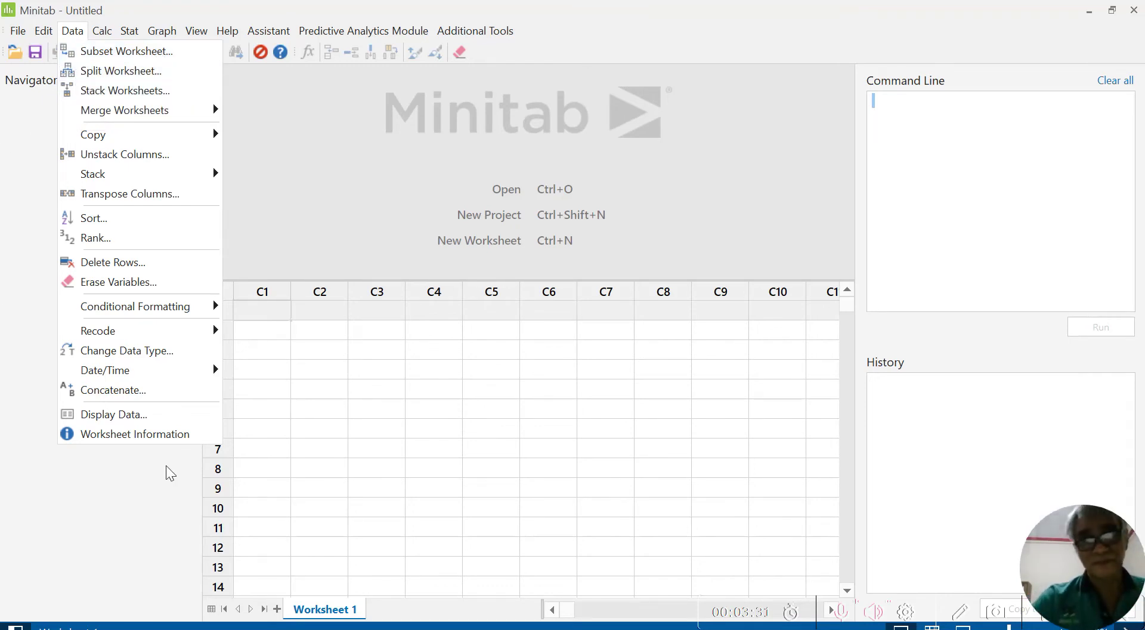
click(196, 30)
click(72, 30)
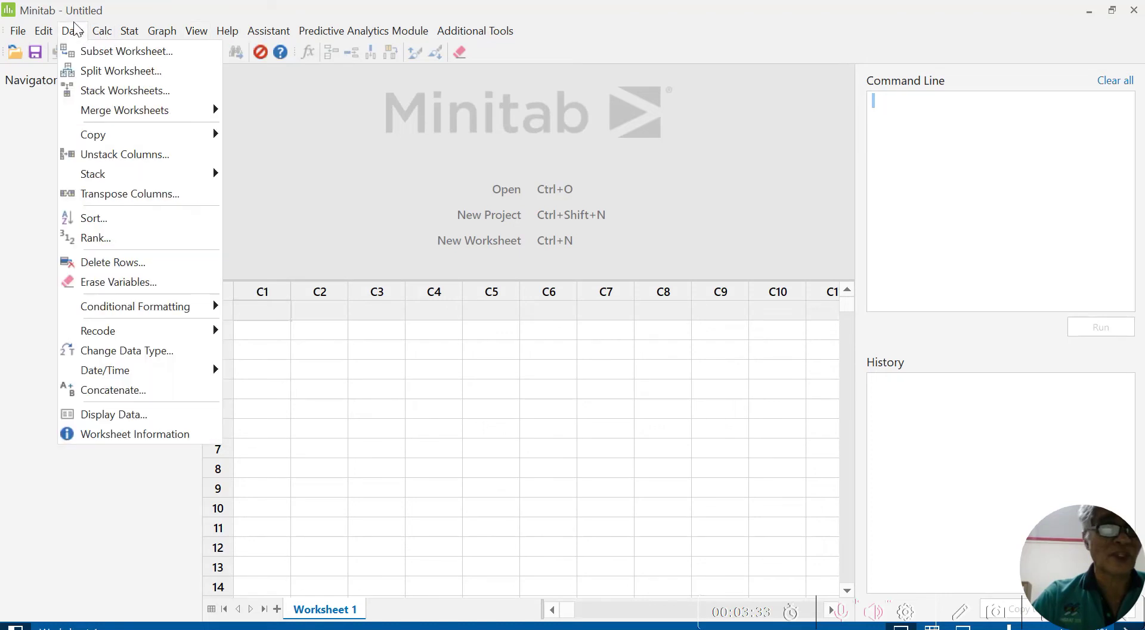
mouse_move(97, 138)
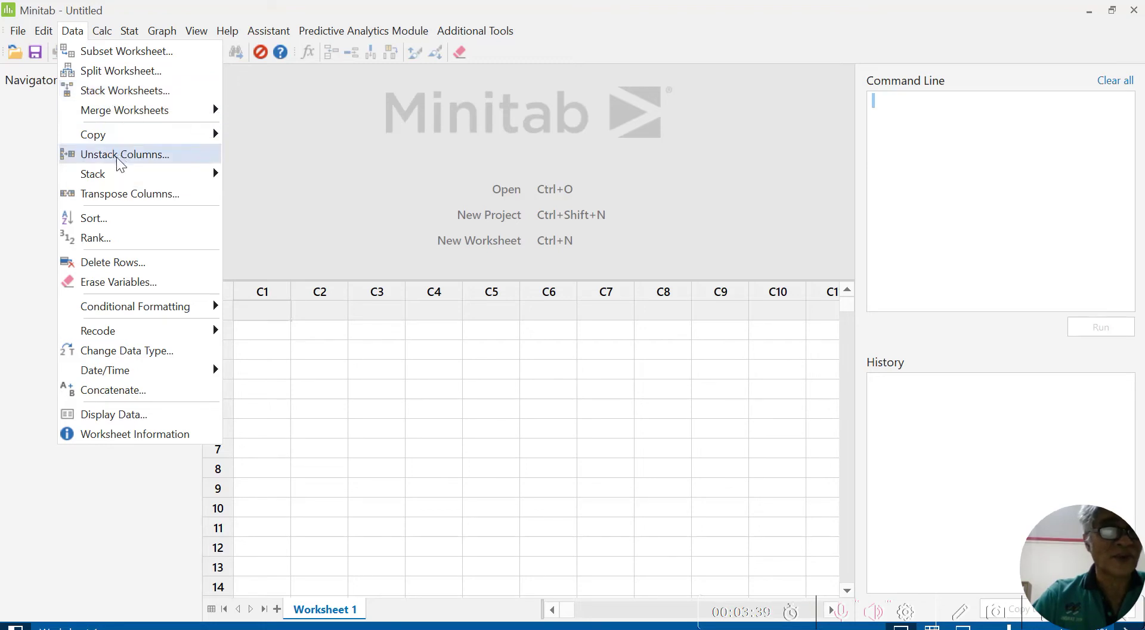
mouse_move(181, 136)
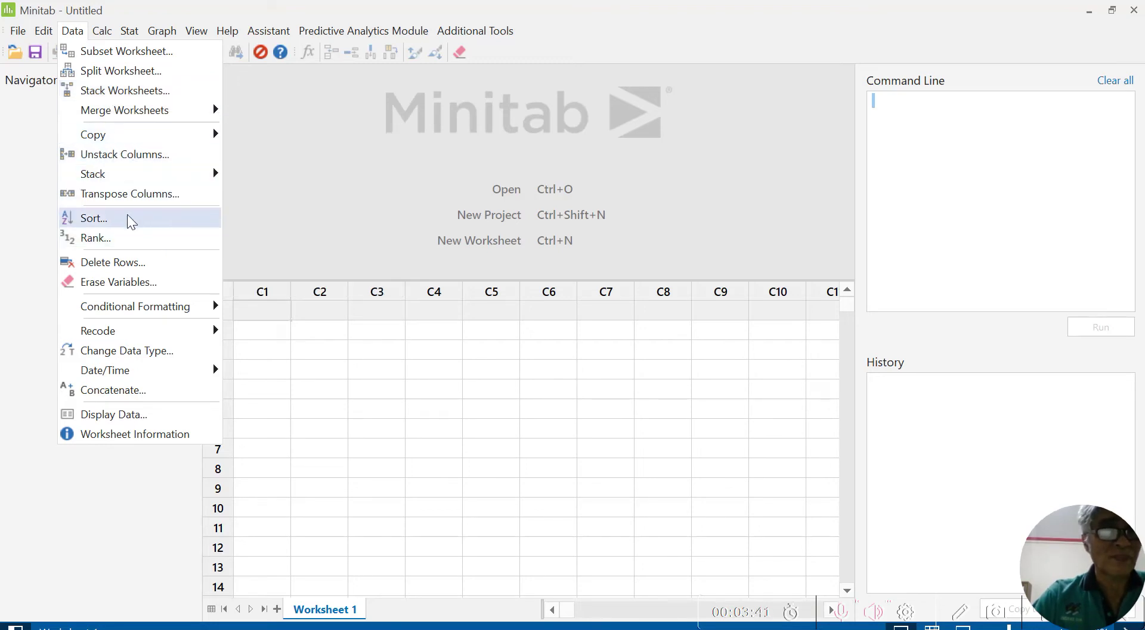
mouse_move(73, 177)
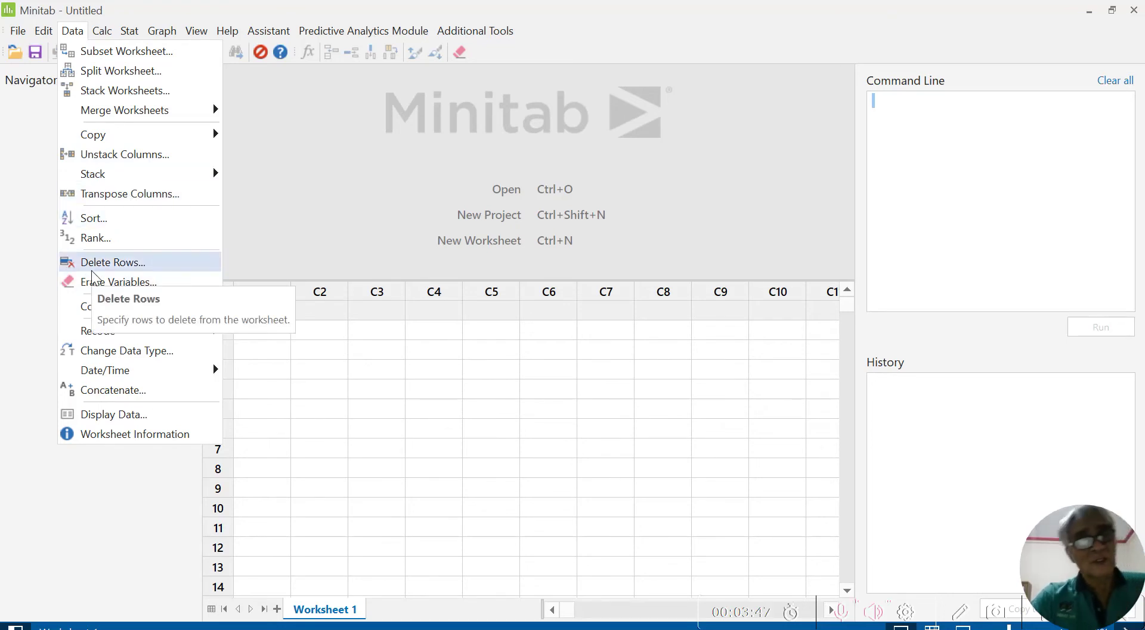
mouse_move(136, 331)
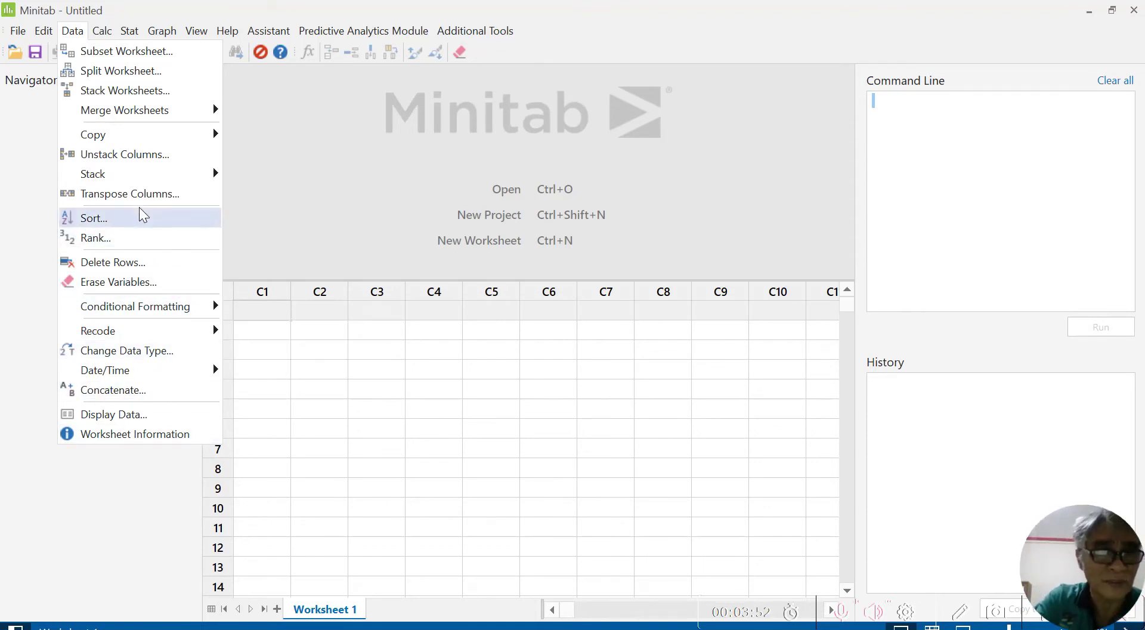
mouse_move(113, 37)
mouse_move(75, 36)
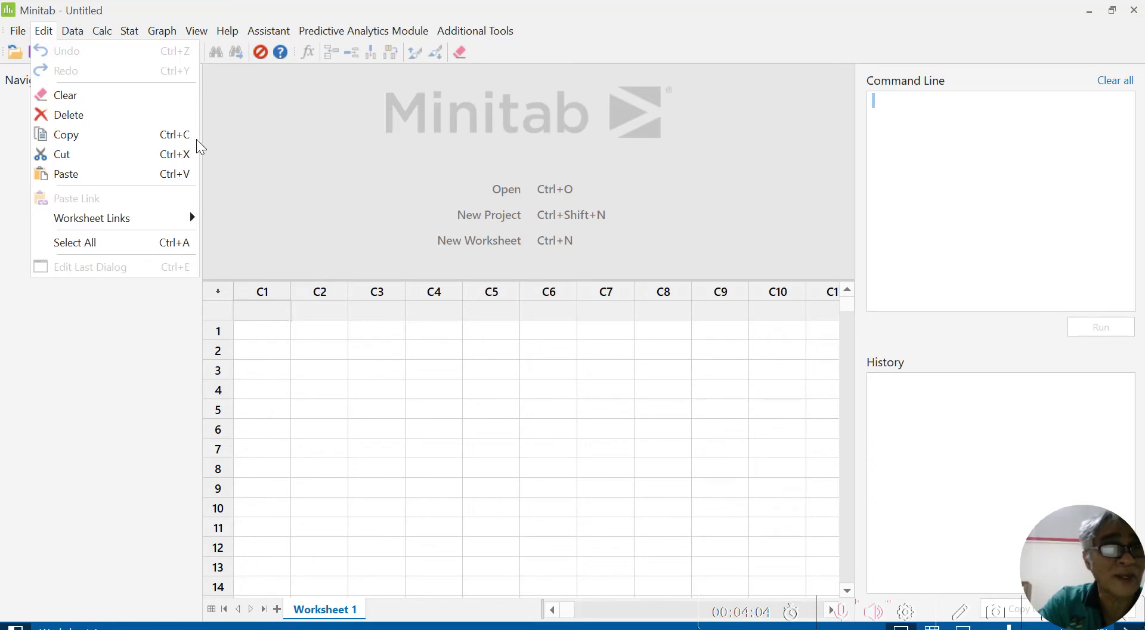
click(102, 33)
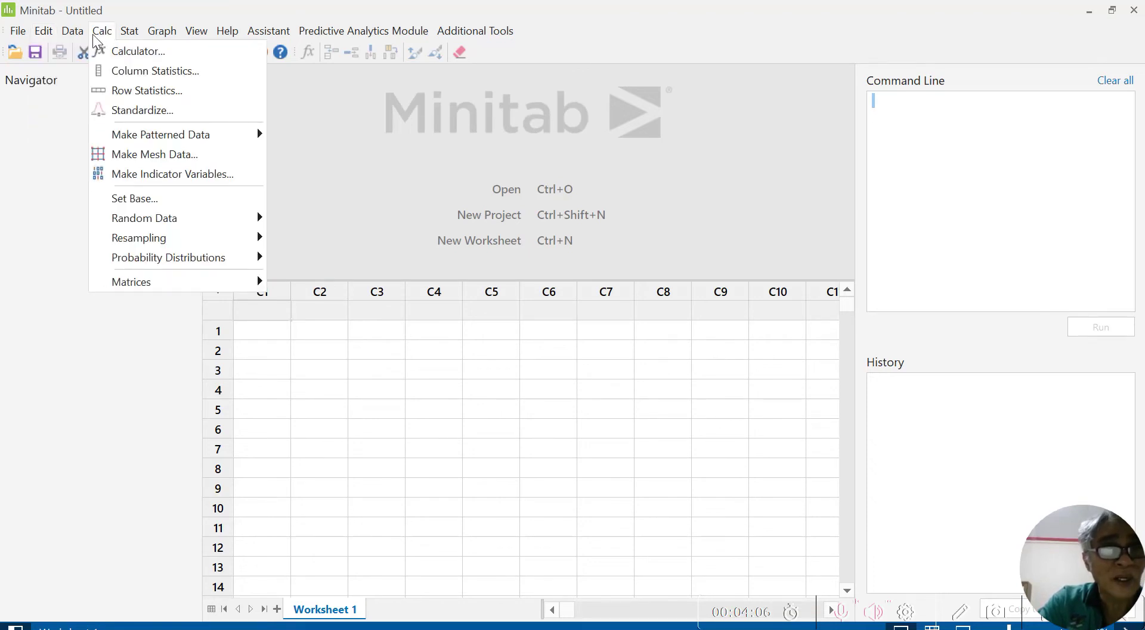
mouse_move(122, 34)
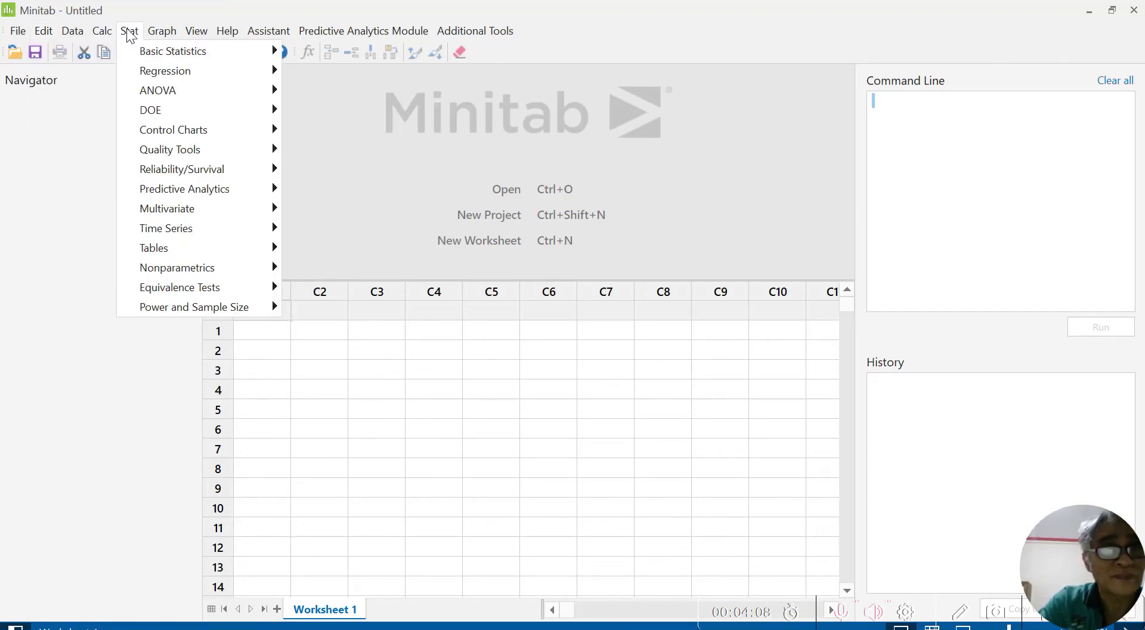
mouse_move(161, 35)
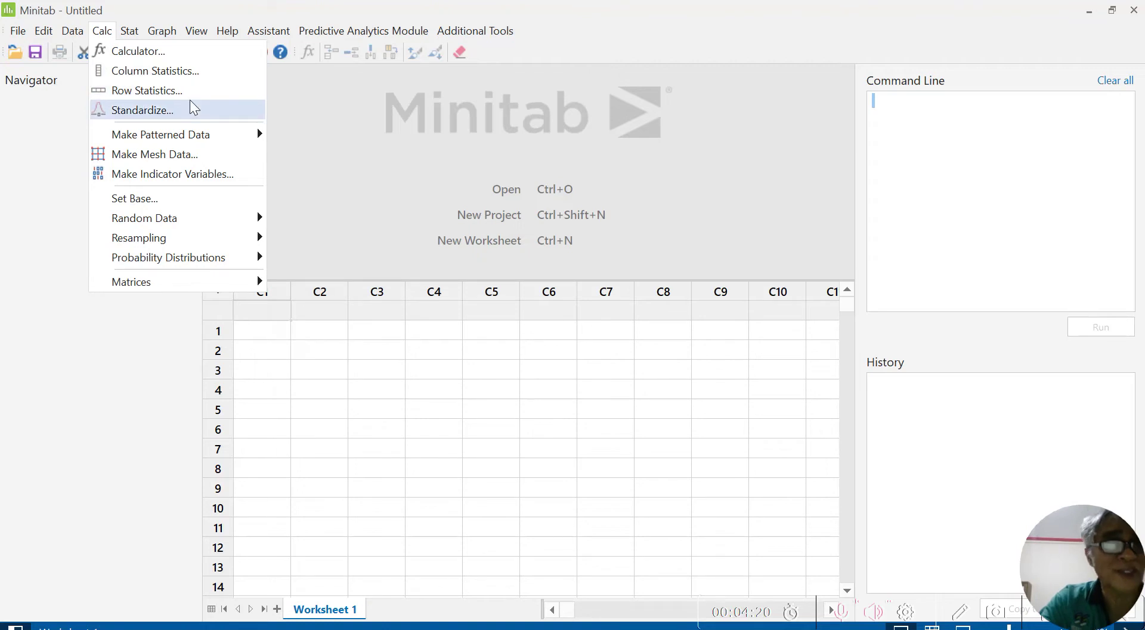
mouse_move(161, 260)
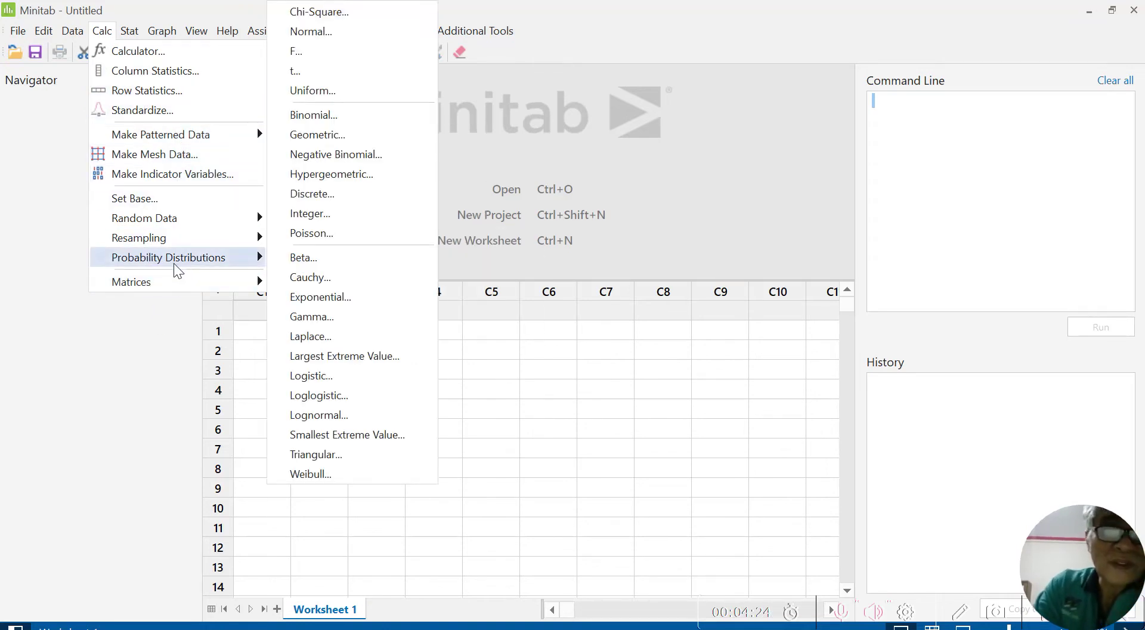
mouse_move(167, 216)
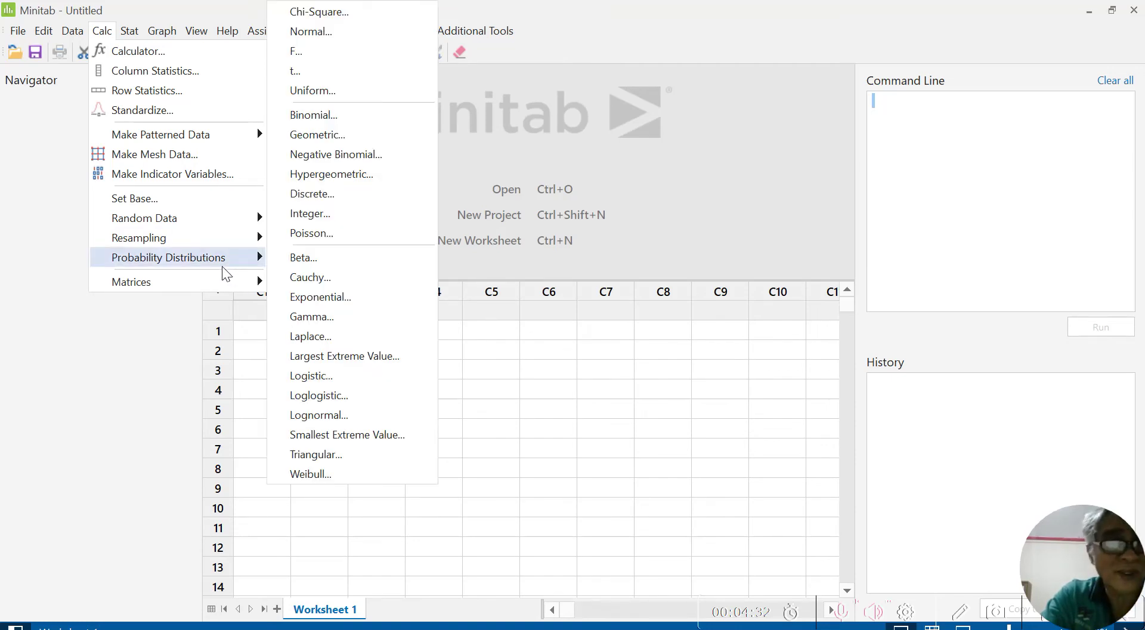
mouse_move(210, 261)
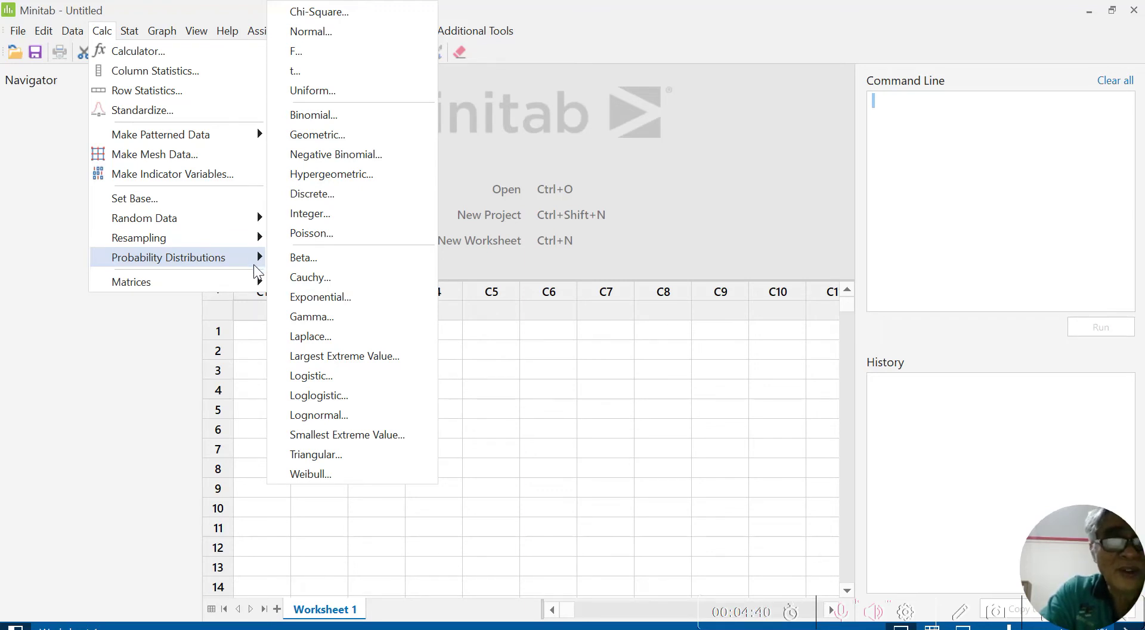
mouse_move(243, 283)
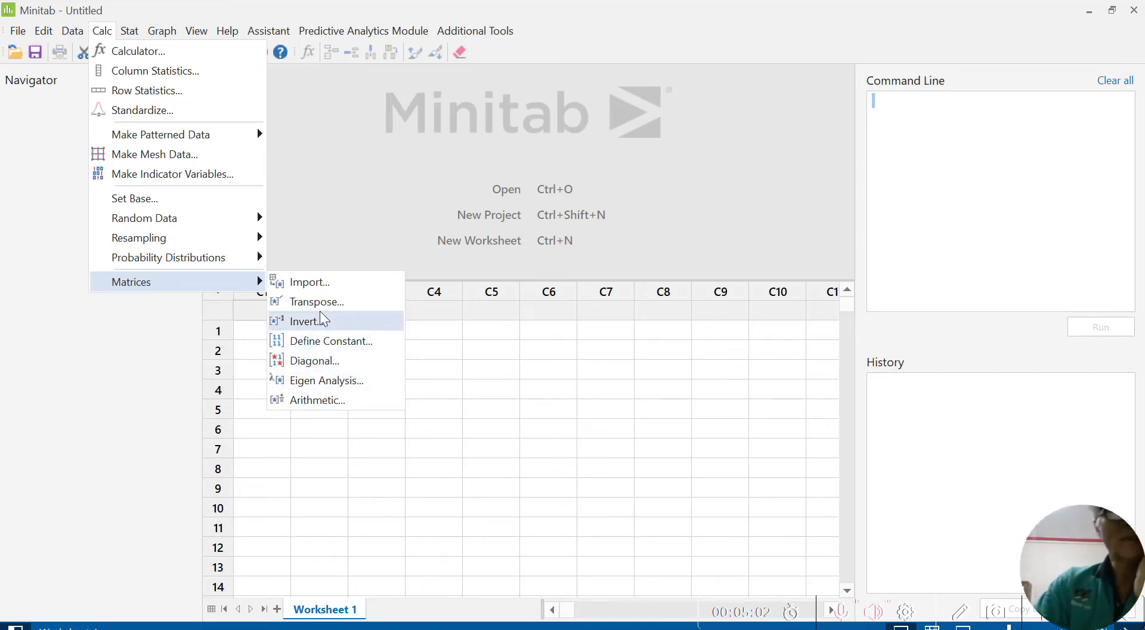
mouse_move(119, 264)
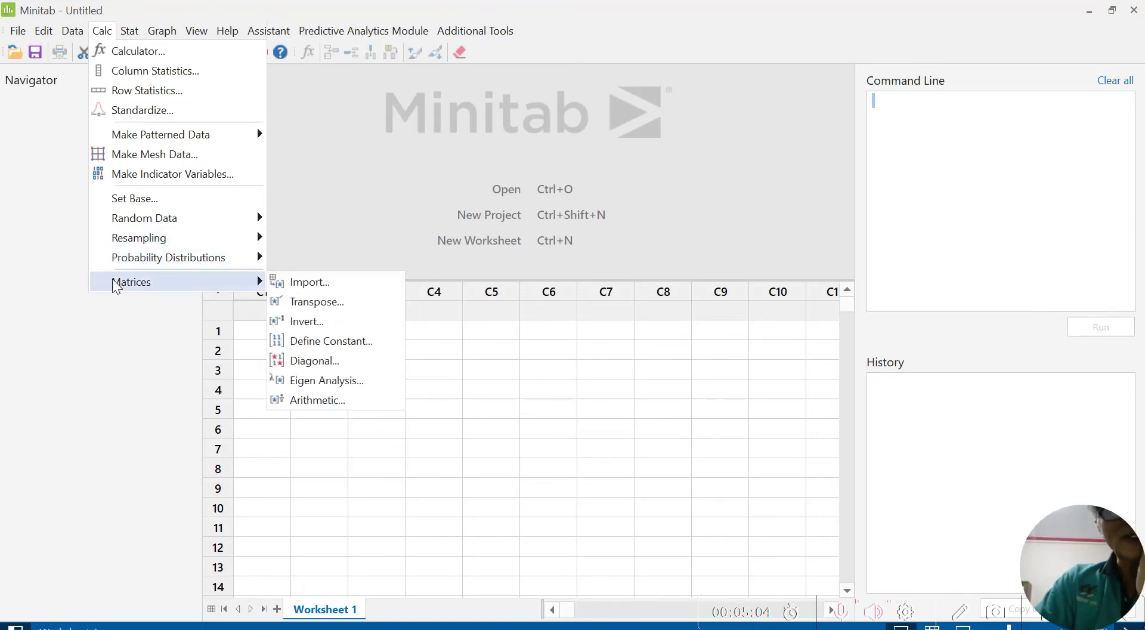
mouse_move(209, 288)
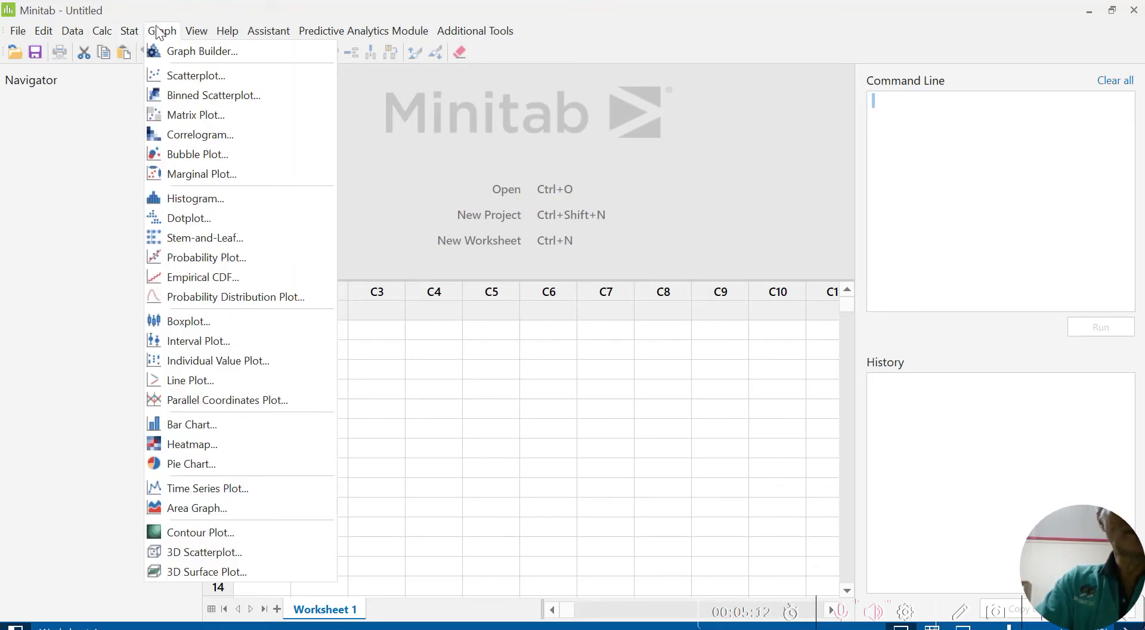
mouse_move(158, 40)
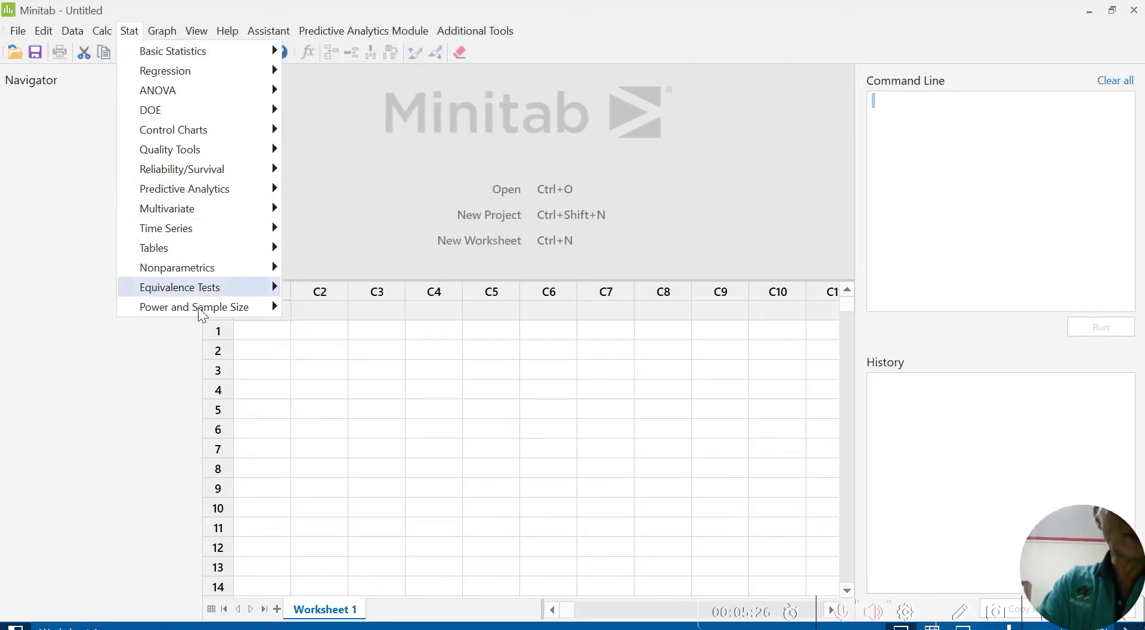
Examine the statistical command groups, including Nonparametrics, Multivariate, ANOVA and the Screening, Response Surface, Mixture and Taguchi design-of-experiments commands
mouse_move(198, 315)
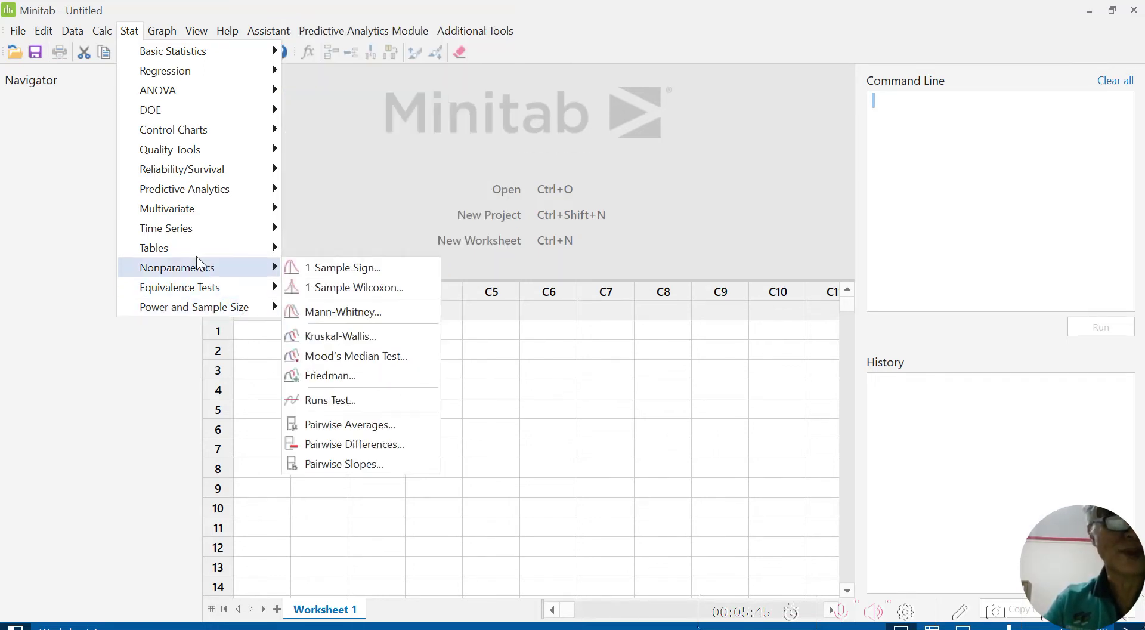
mouse_move(156, 215)
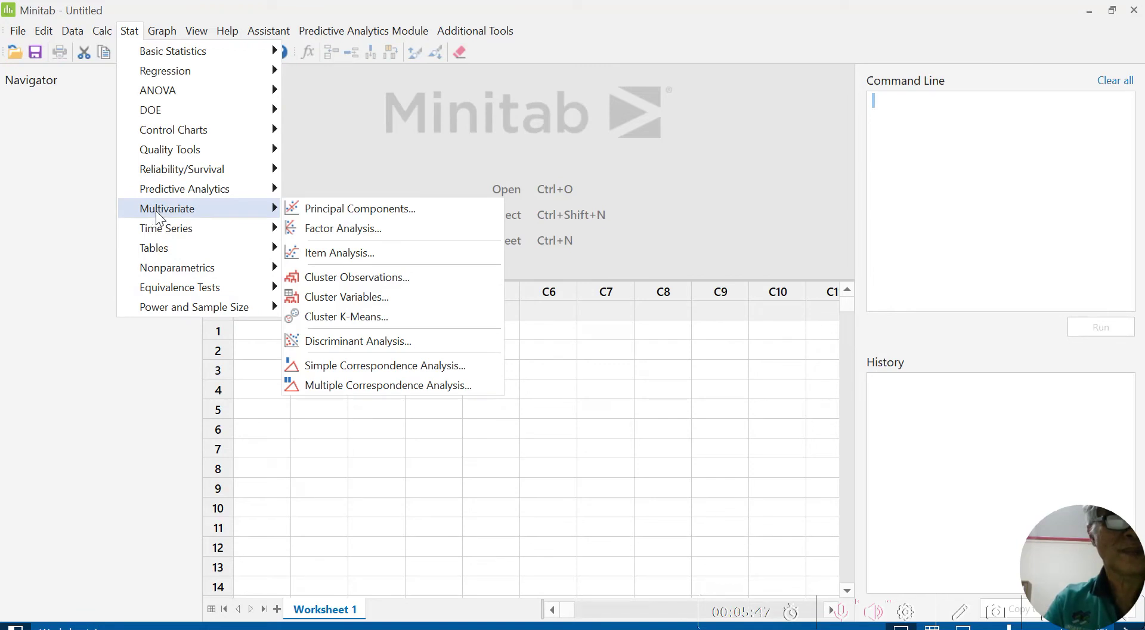
mouse_move(178, 197)
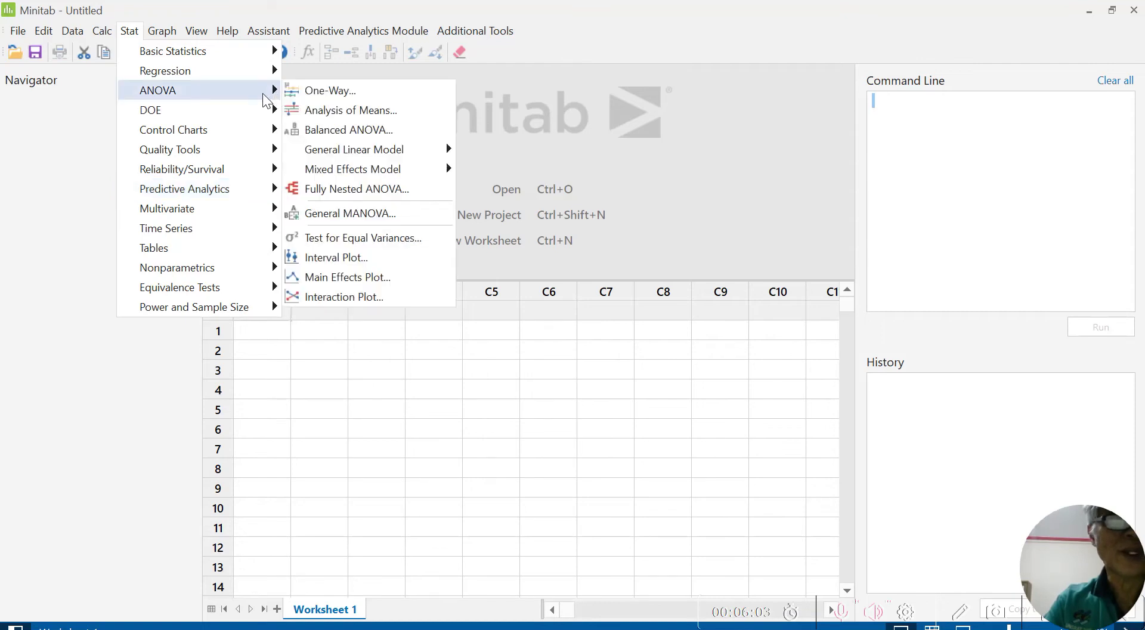
mouse_move(212, 115)
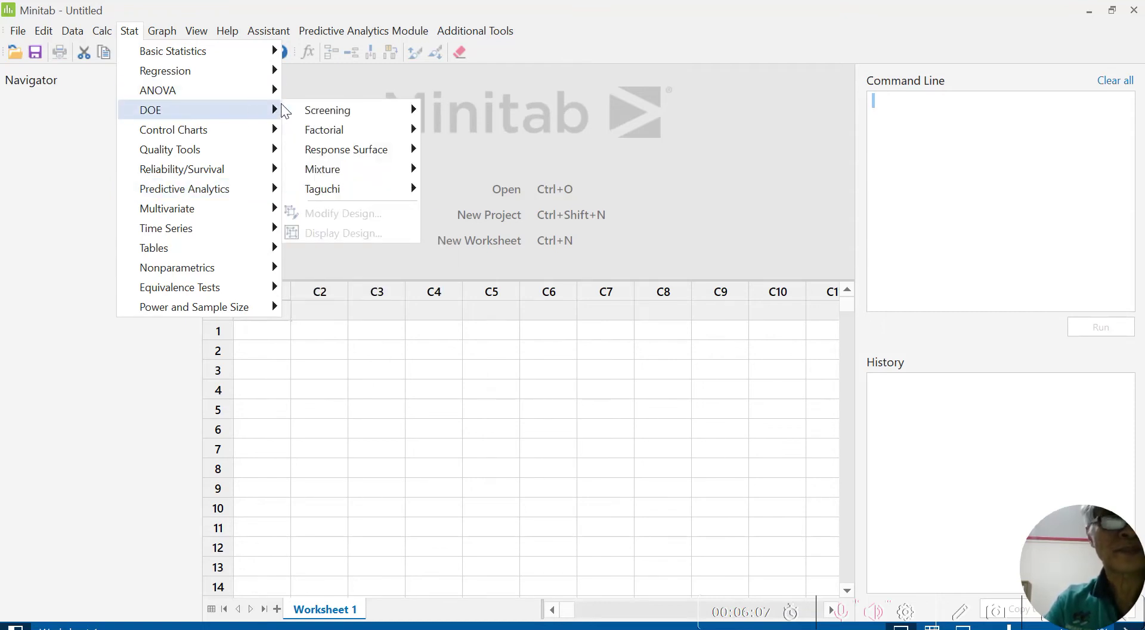
mouse_move(325, 109)
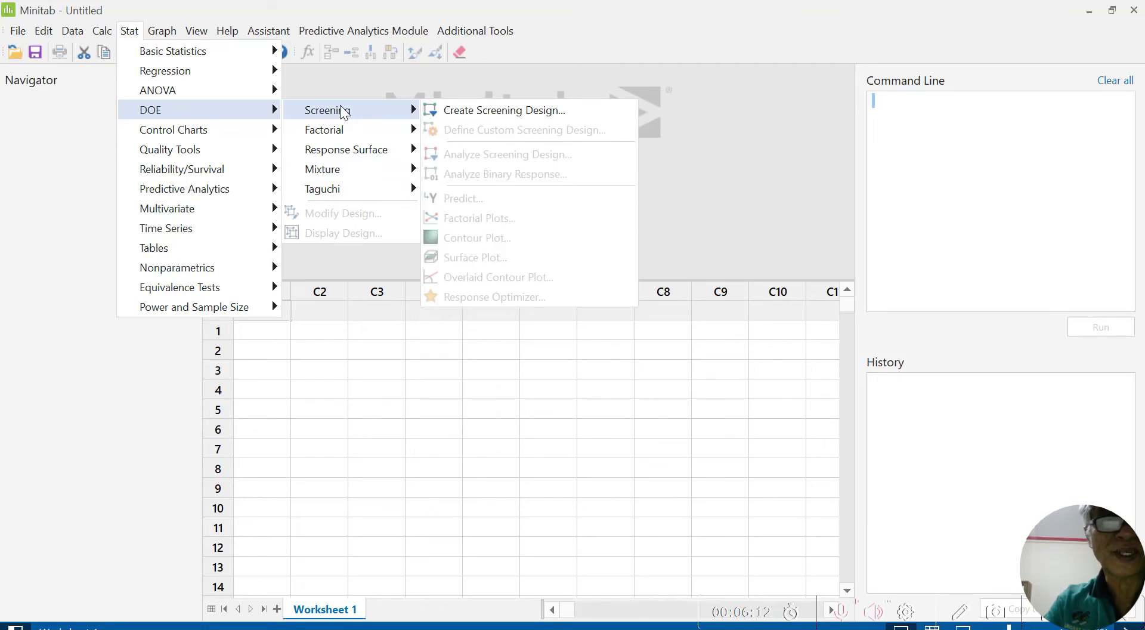
mouse_move(347, 150)
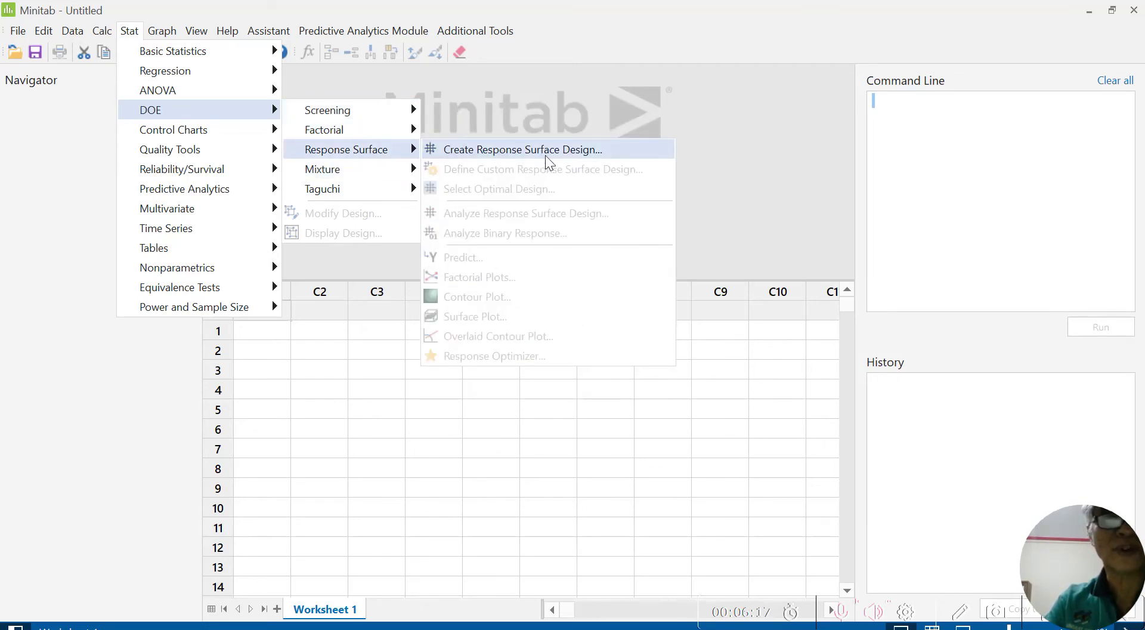
mouse_move(358, 169)
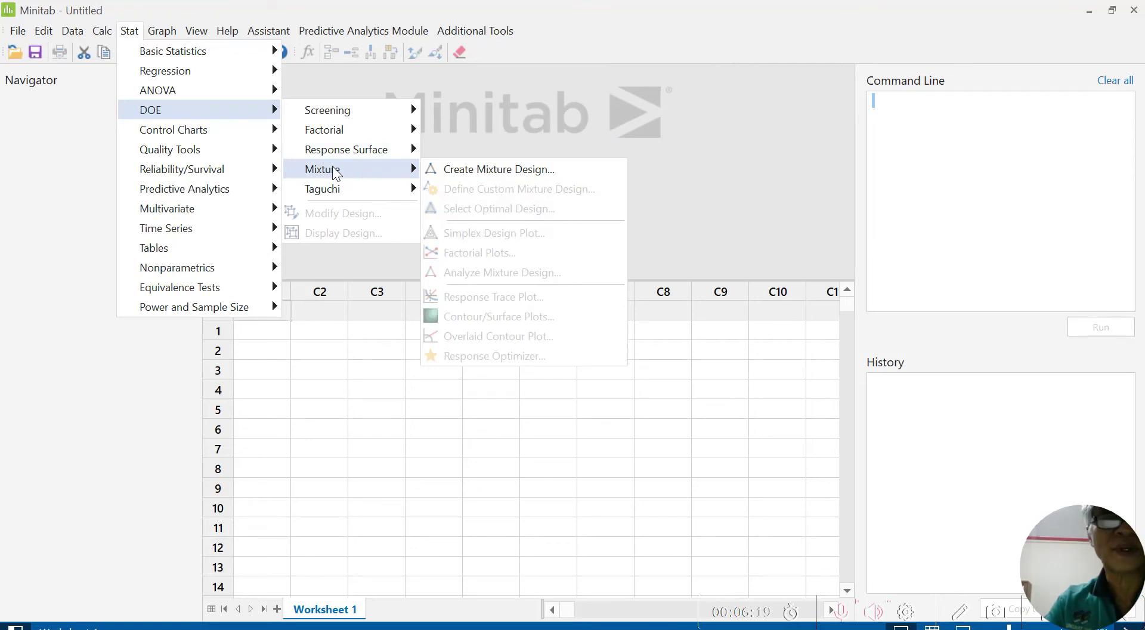
mouse_move(353, 197)
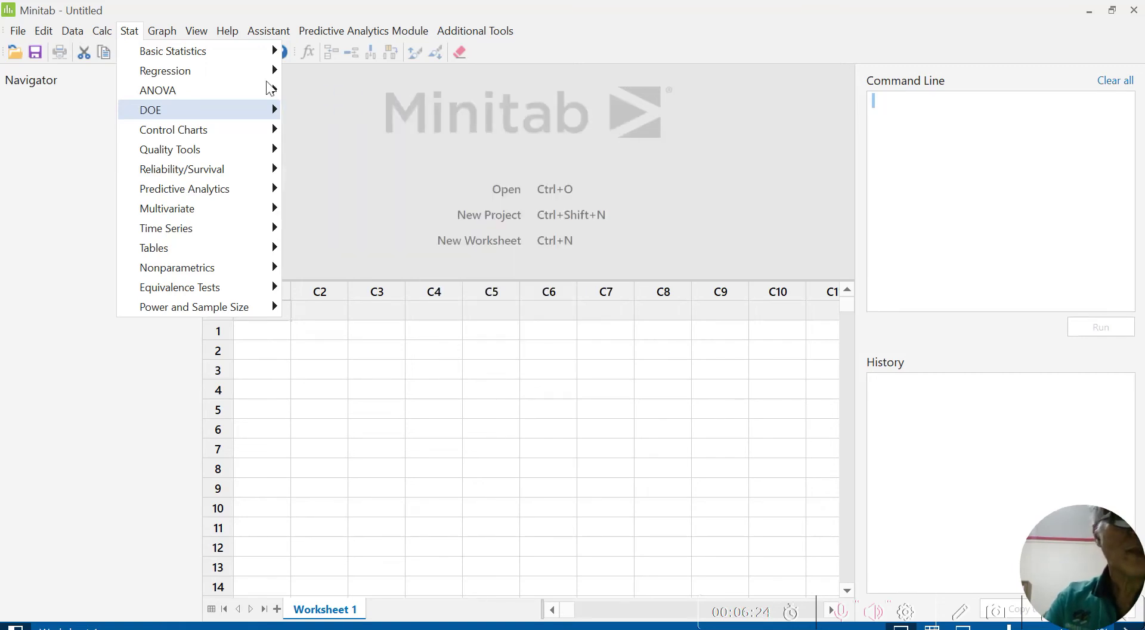
Look over the available graph types, the help commands and the guided analyses offered by the Assistant
mouse_move(168, 34)
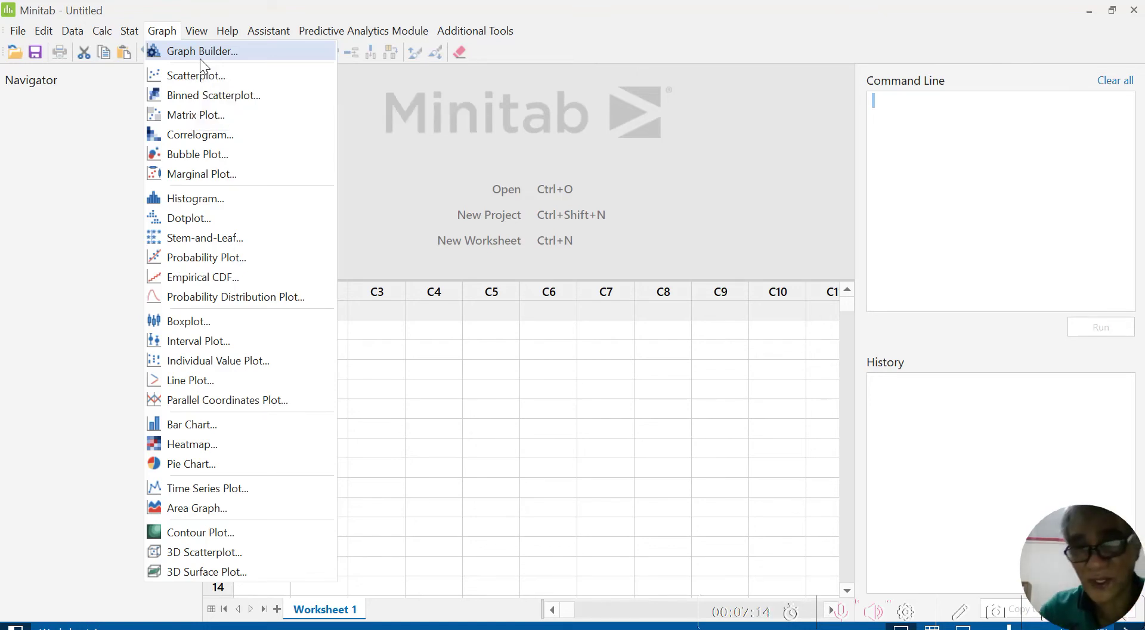
click(227, 30)
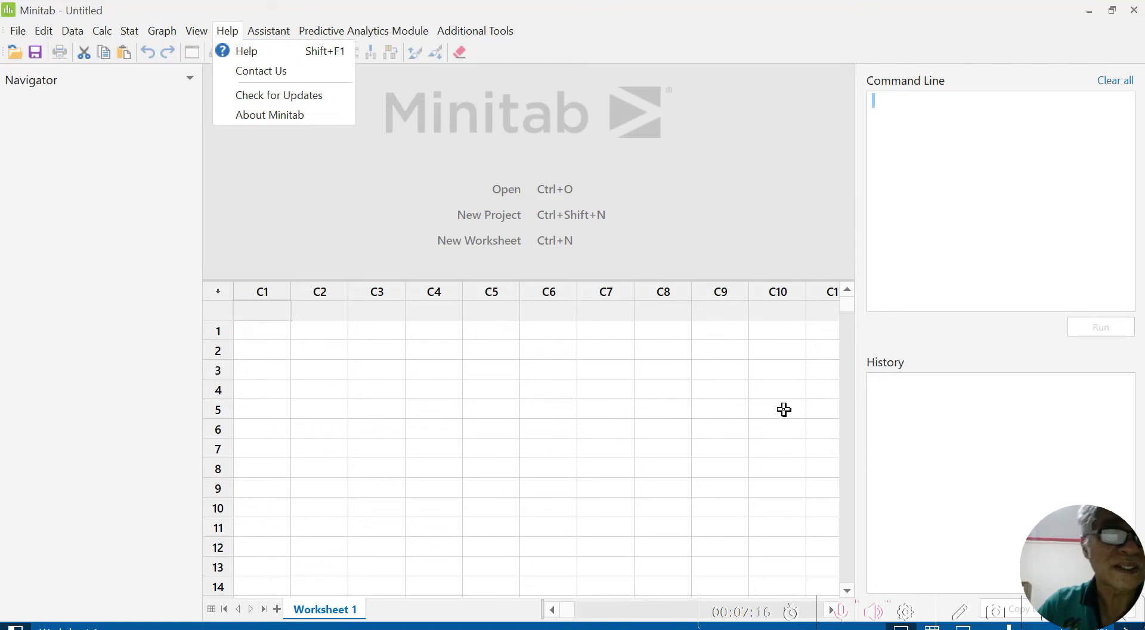
mouse_move(254, 42)
mouse_move(221, 31)
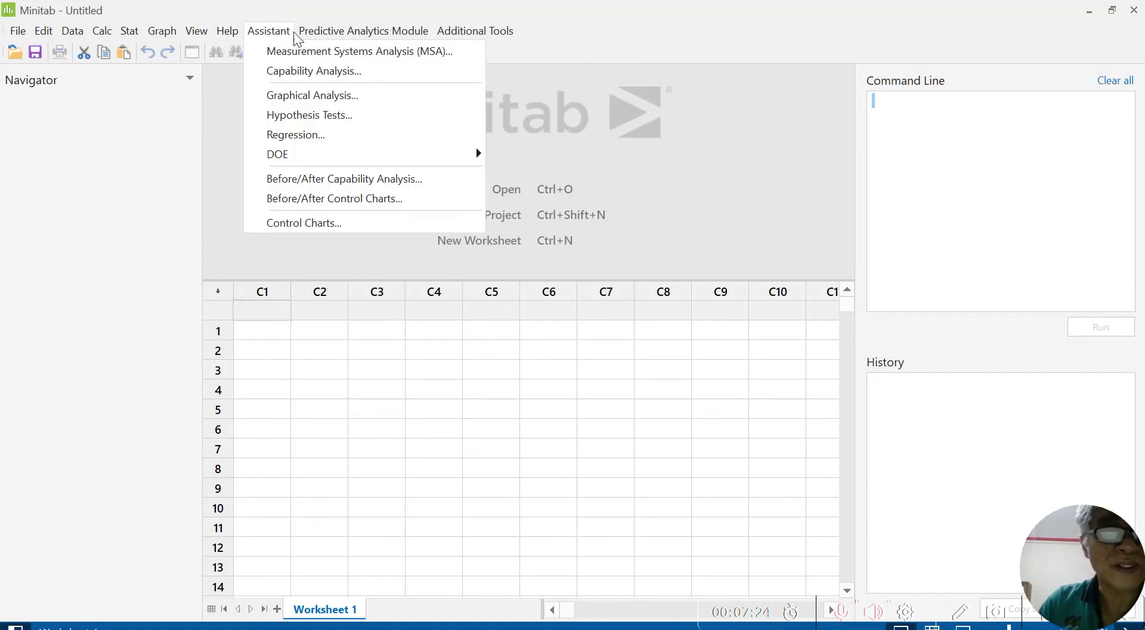
mouse_move(297, 26)
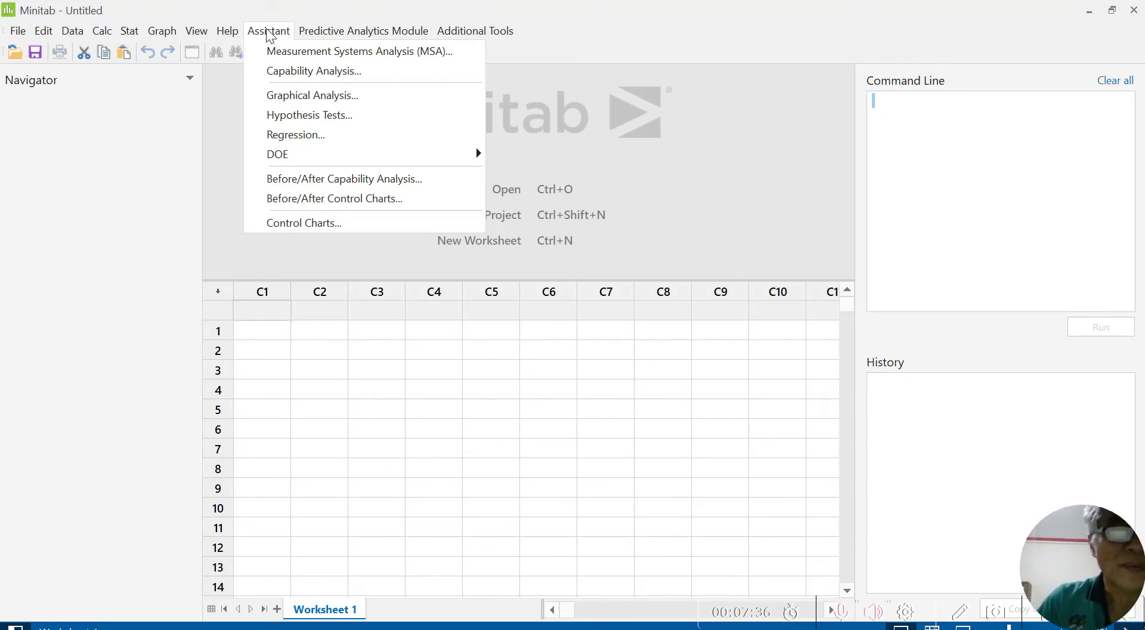
In the Assistant's regression chooser, read the Simple Regression guidelines, and view the Multiple Regression setup without running it
click(268, 36)
click(268, 35)
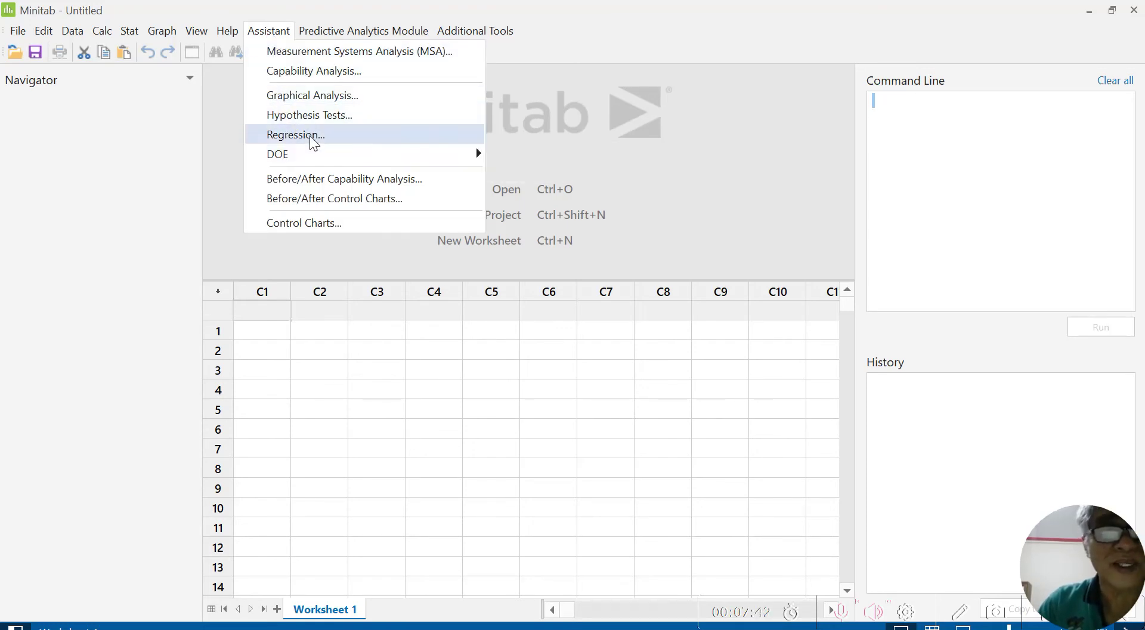
click(290, 136)
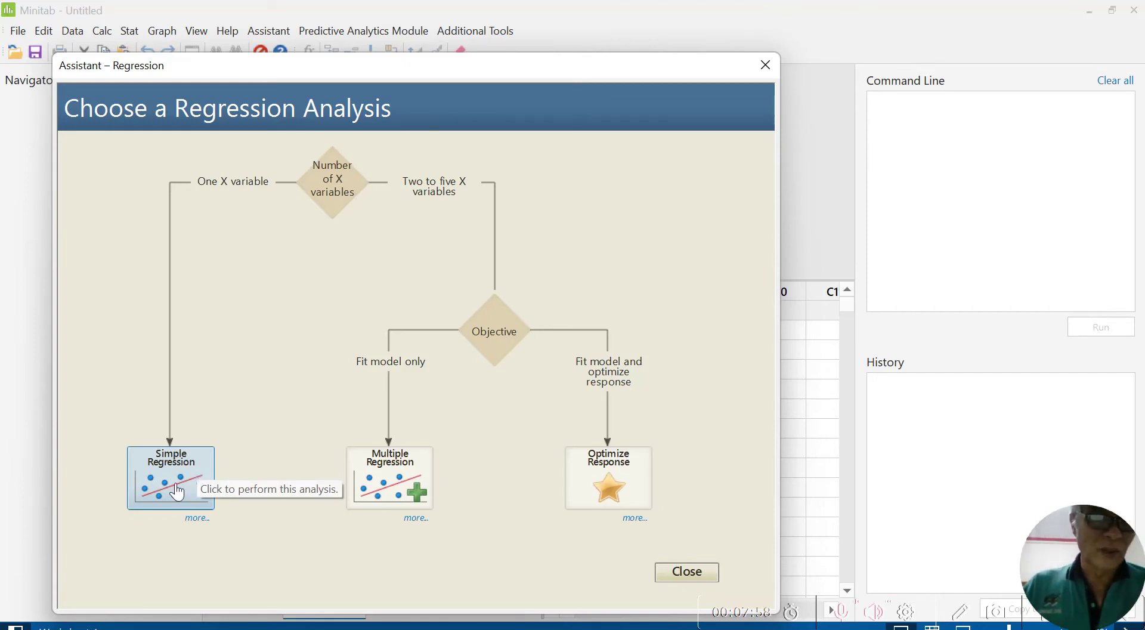
click(197, 518)
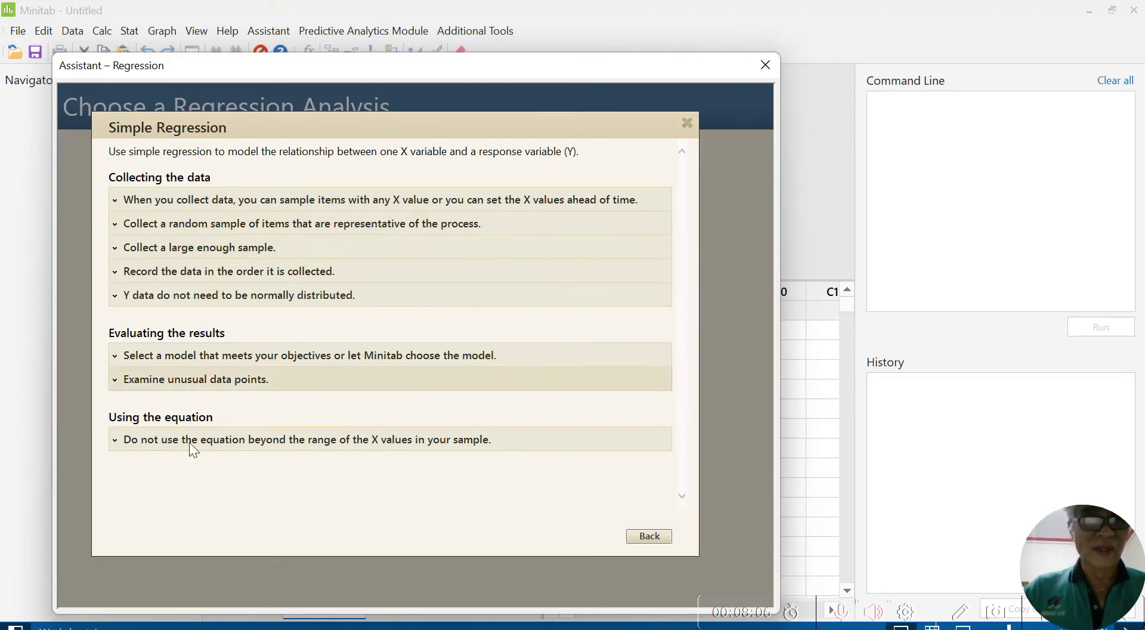
click(648, 535)
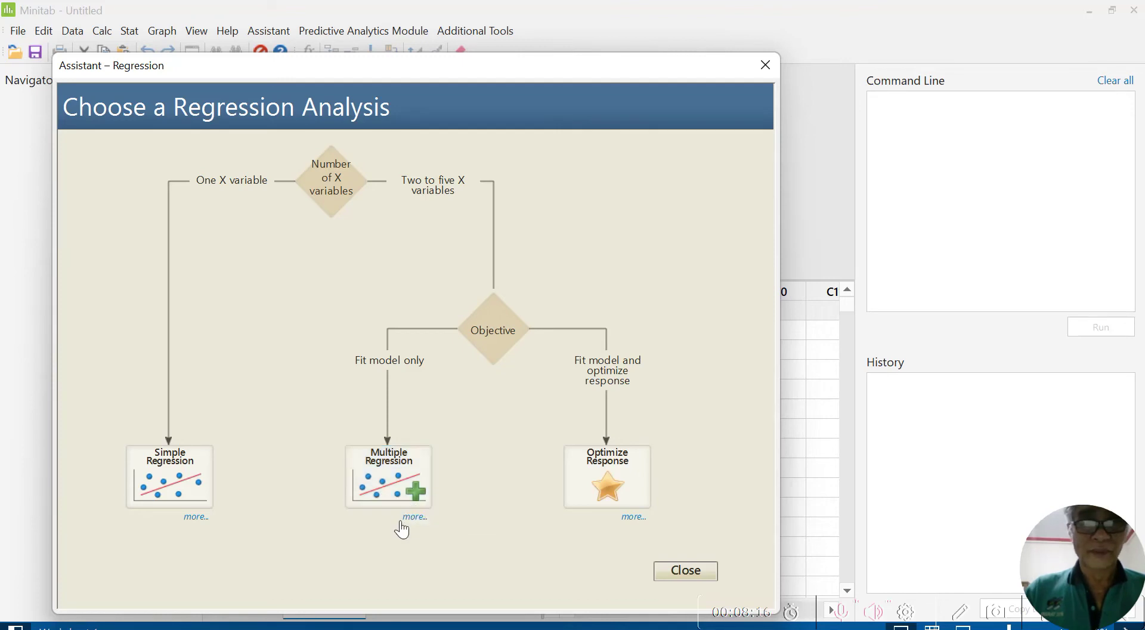
click(401, 487)
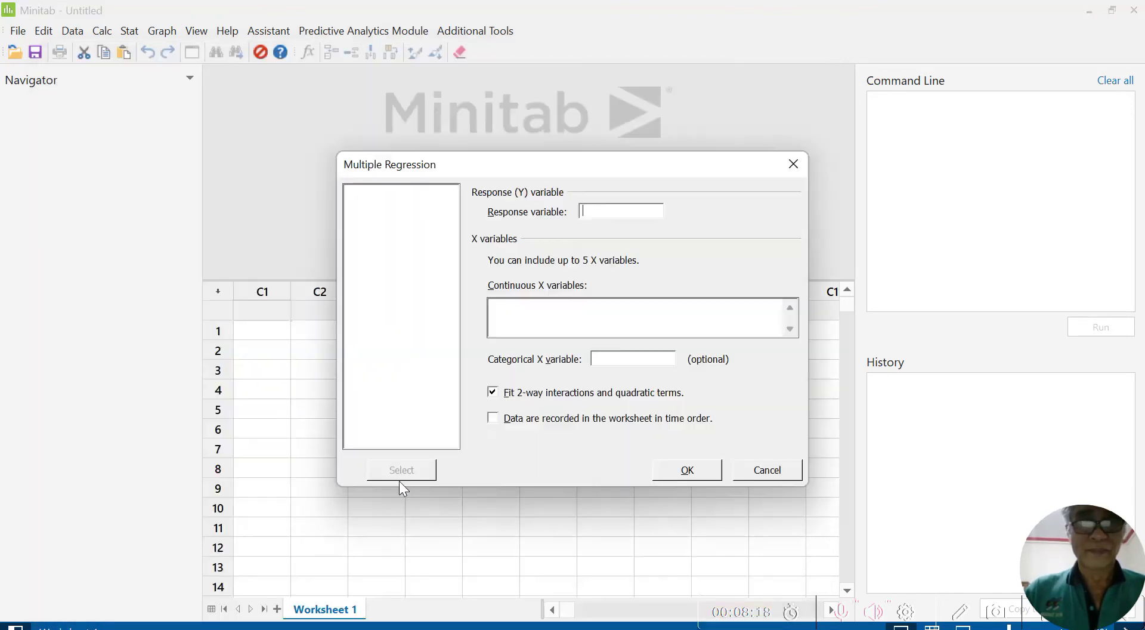
click(793, 164)
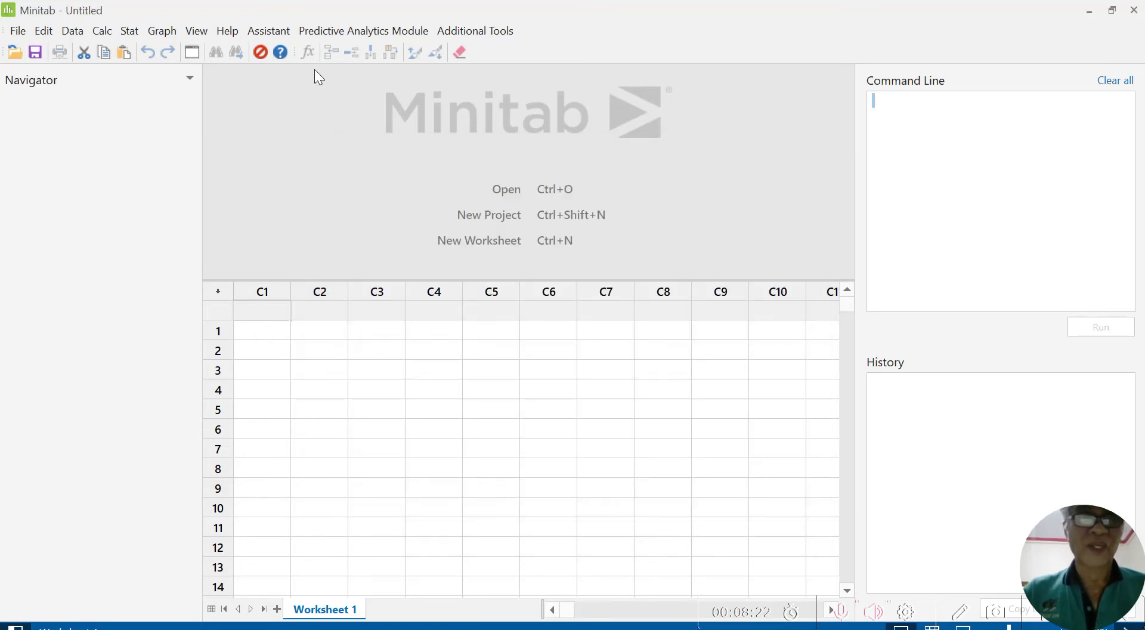
Compare the Assistant analyses with the Predictive Analytics Module commands and the CART commands among the standard statistics
click(273, 31)
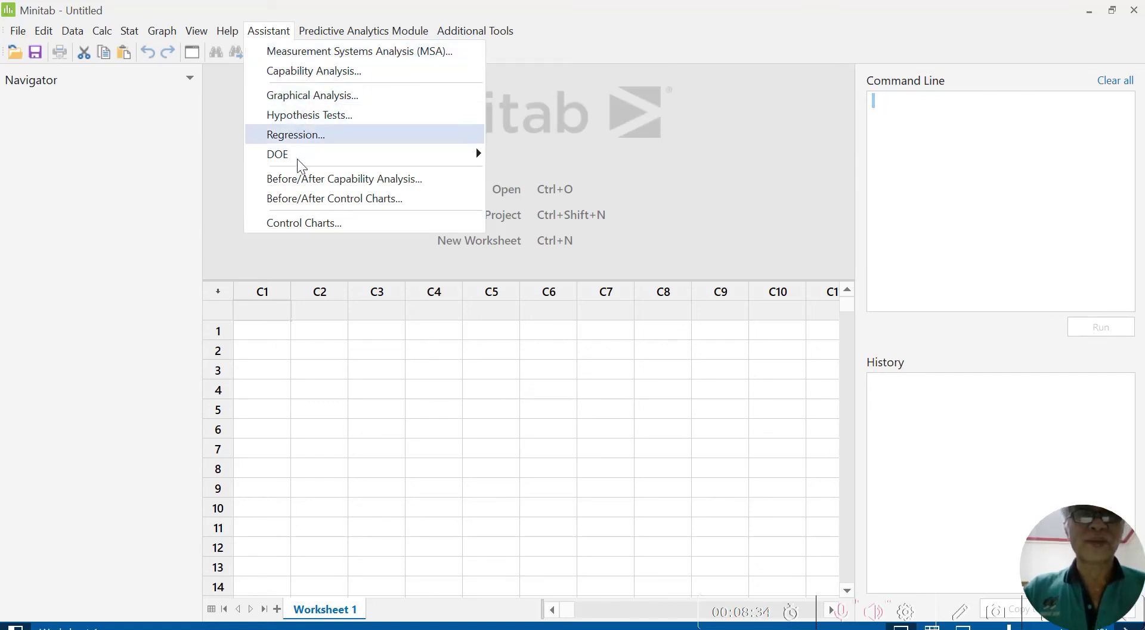
click(356, 31)
mouse_move(386, 57)
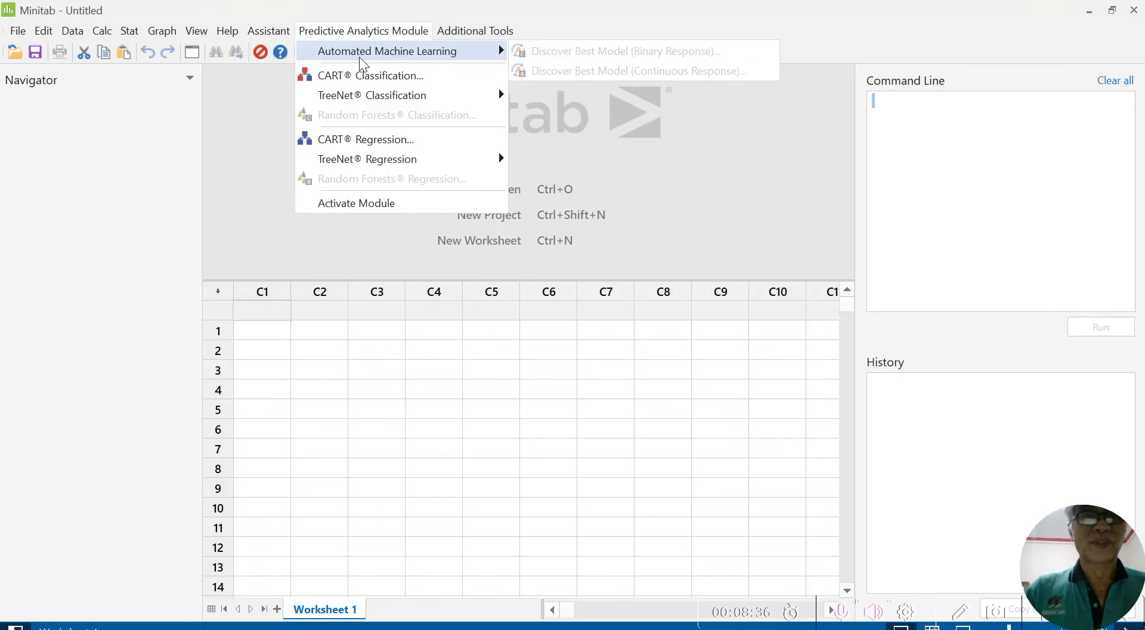
mouse_move(268, 30)
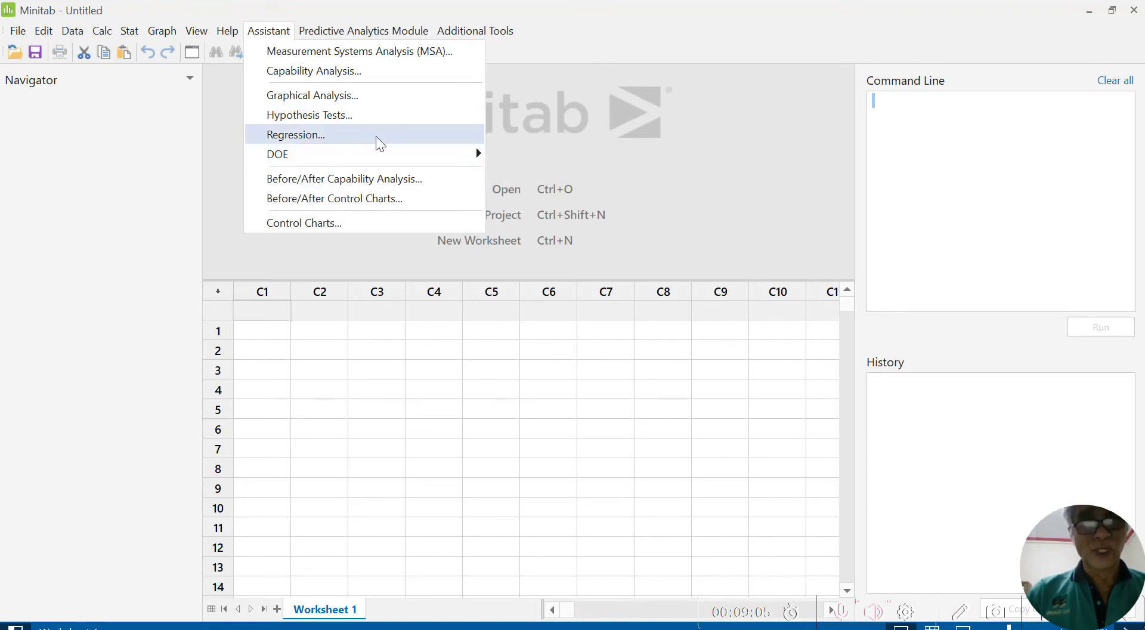
mouse_move(327, 156)
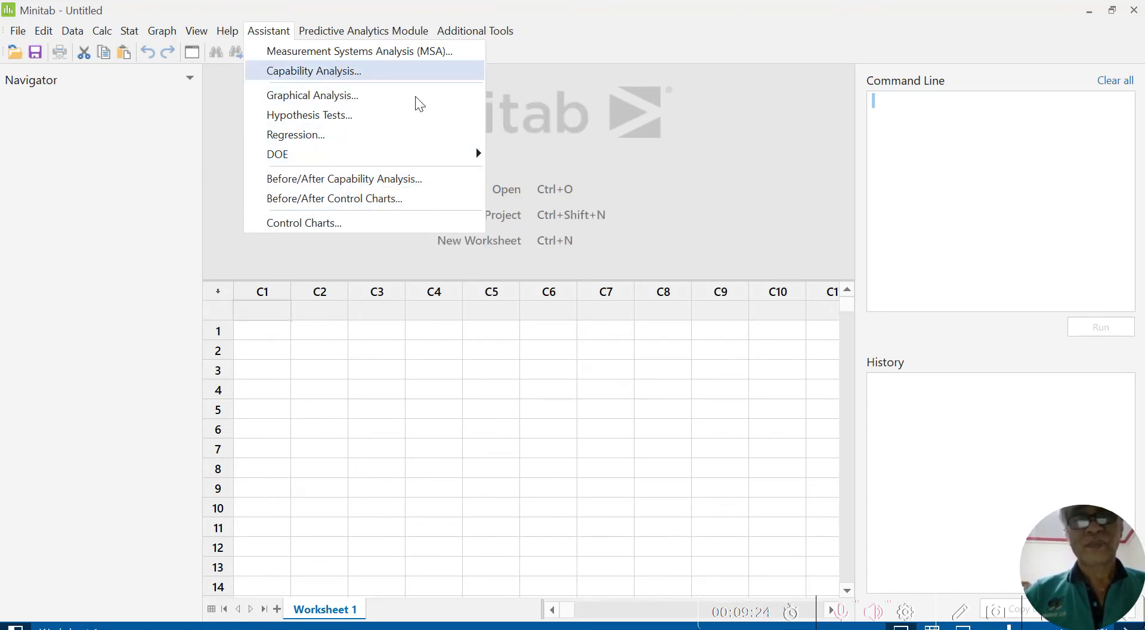
mouse_move(326, 27)
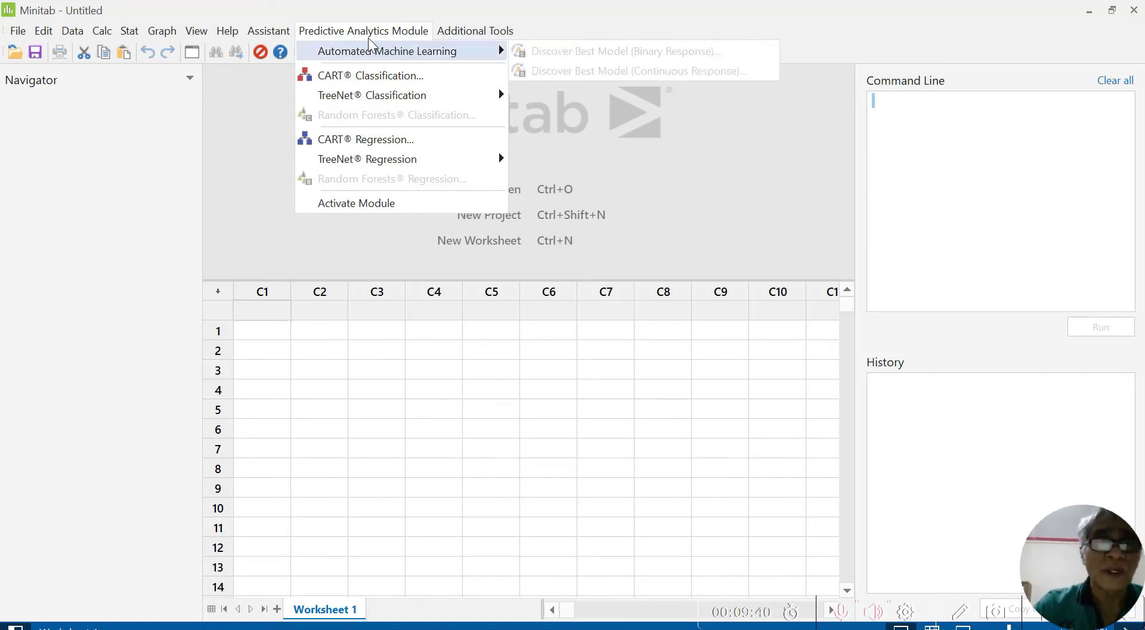
mouse_move(326, 51)
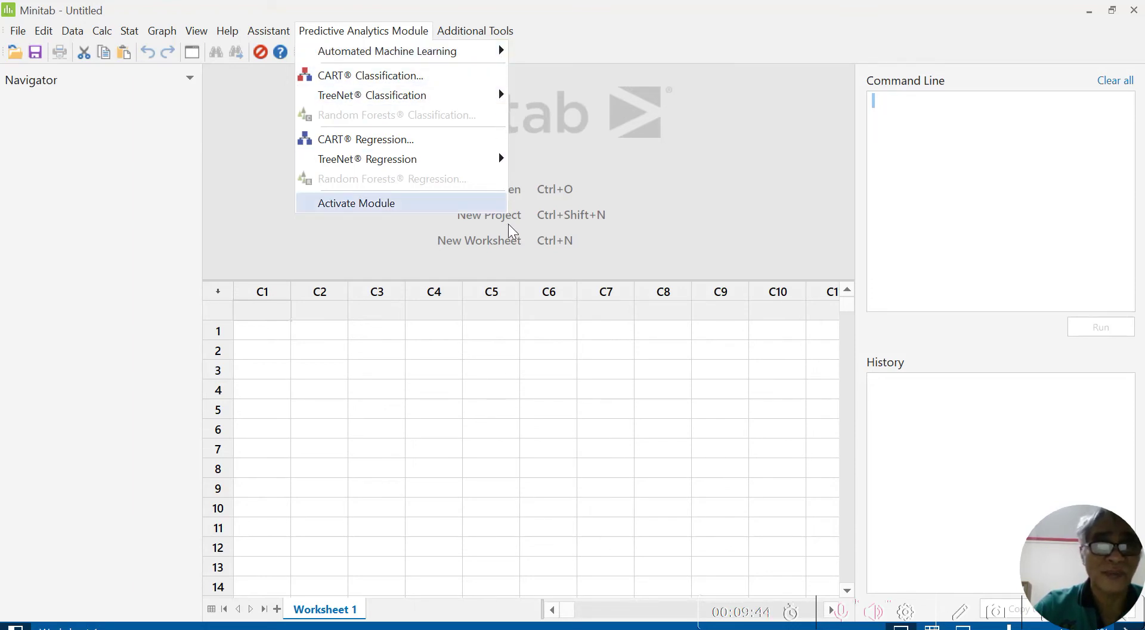
mouse_move(129, 33)
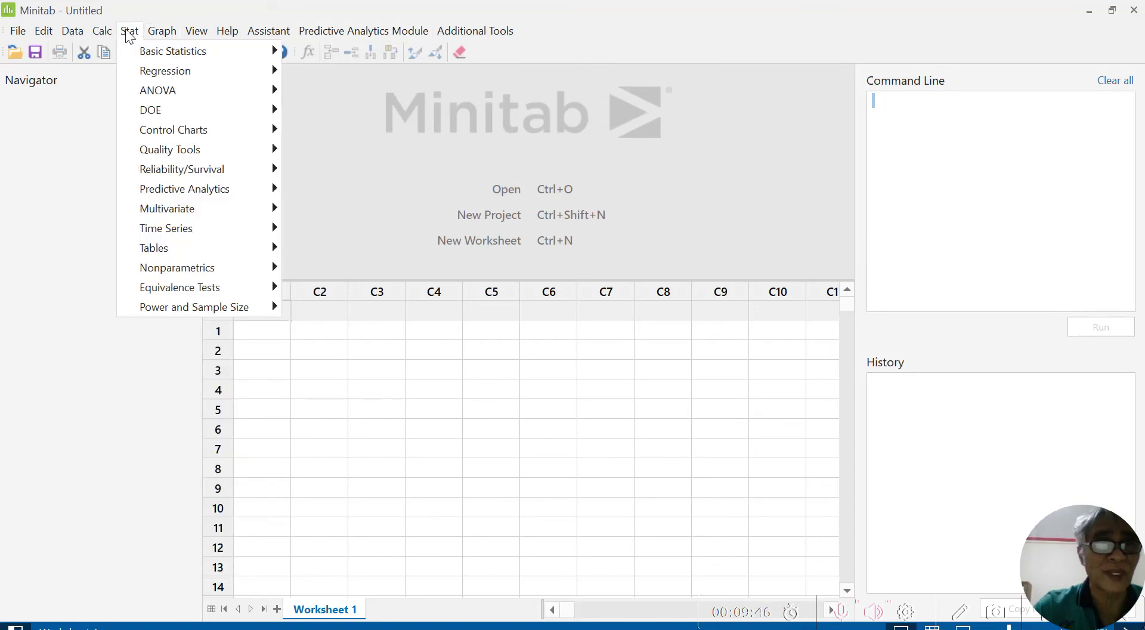
mouse_move(250, 188)
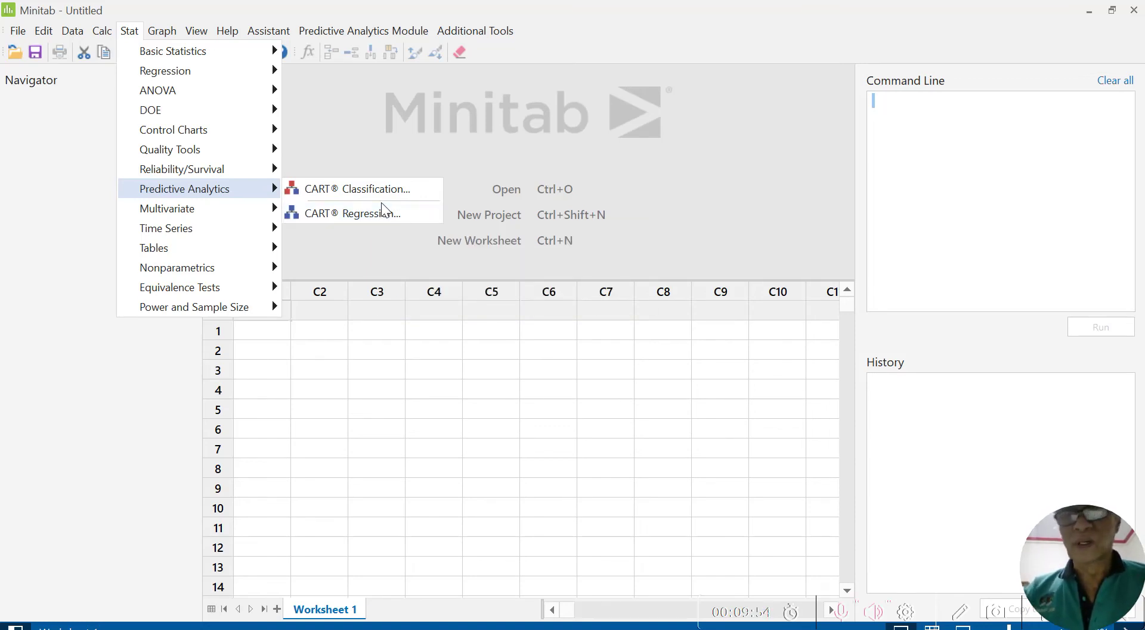
Launch Minitab Workspace from the additional tools, view its tools and project templates, and close it
mouse_move(493, 30)
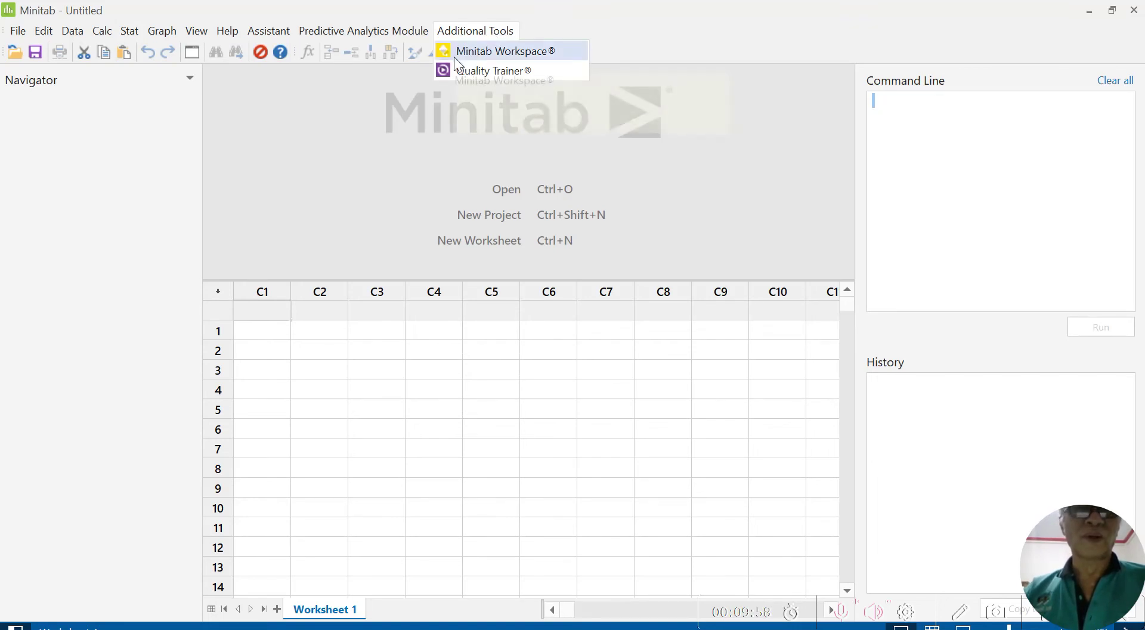
click(530, 52)
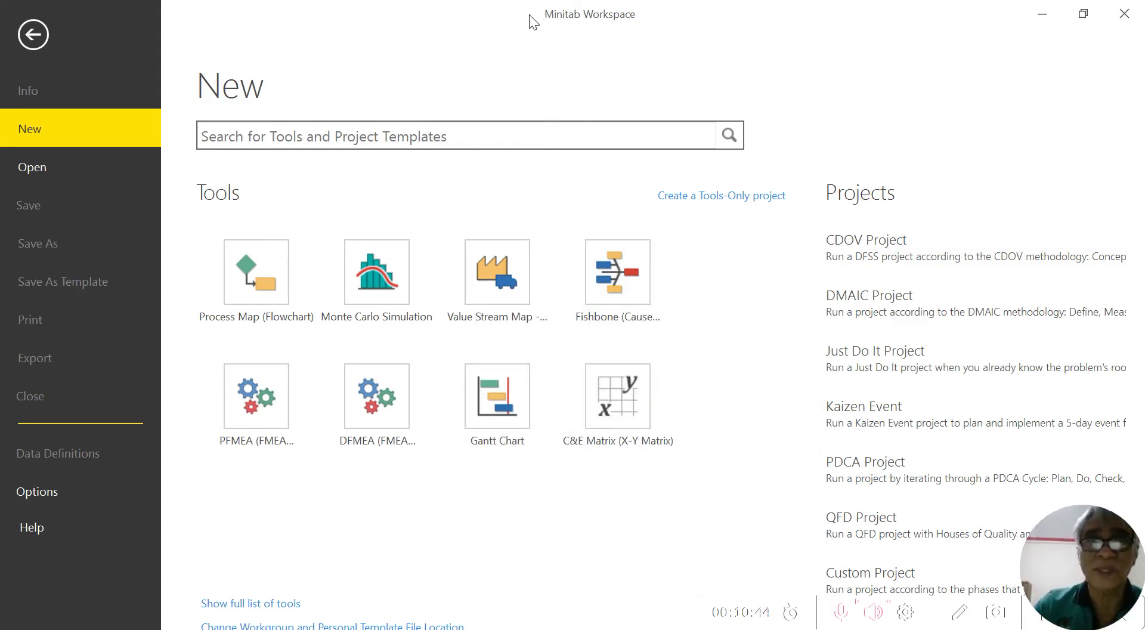
click(1126, 15)
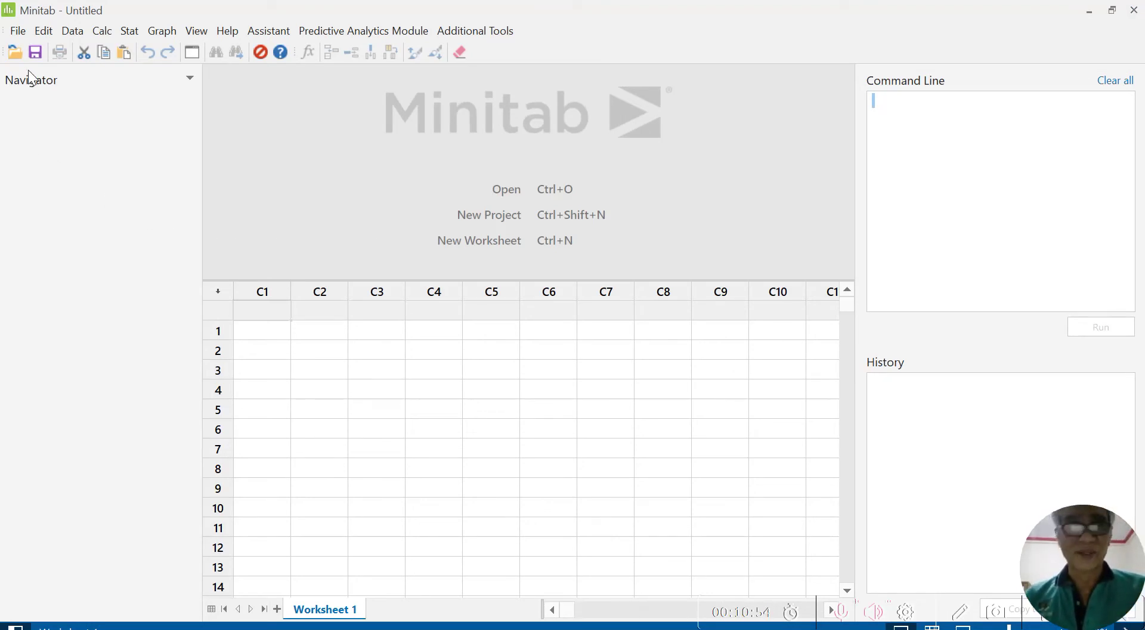
Open the recent Excel file Book1.xlsx as a worksheet, importing from row 1 with column names and all columns included
click(16, 34)
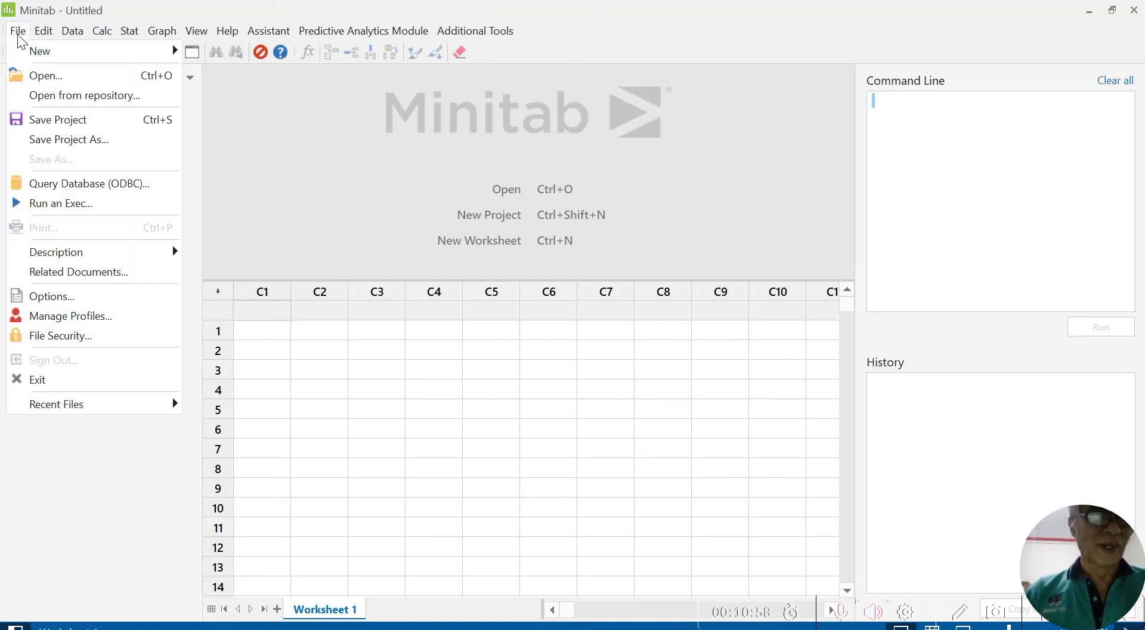
mouse_move(38, 411)
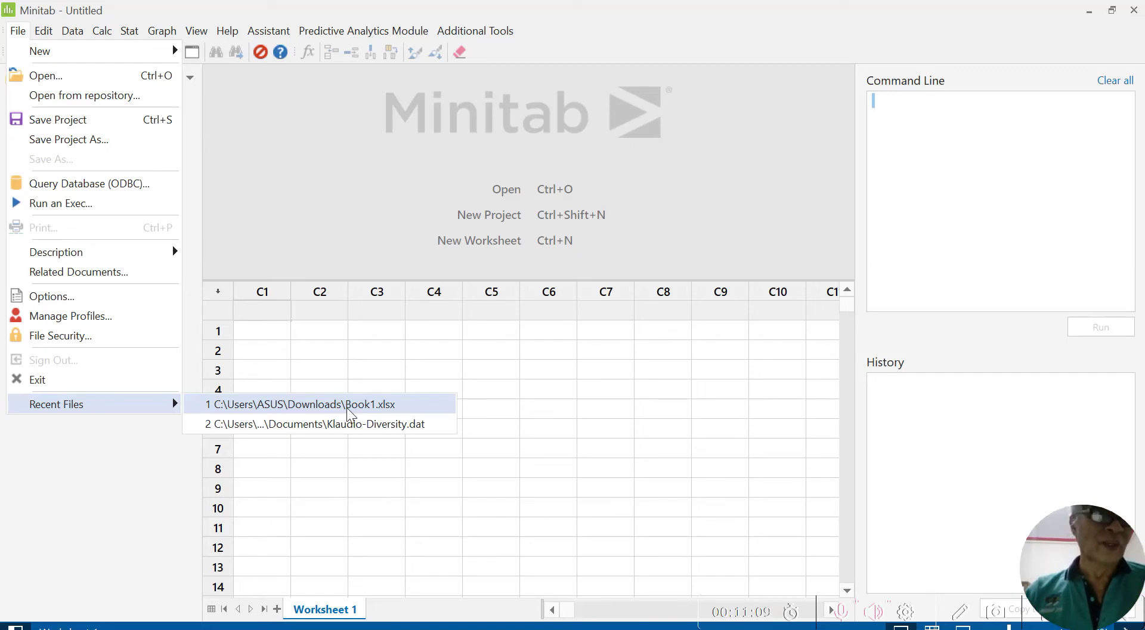
mouse_move(78, 59)
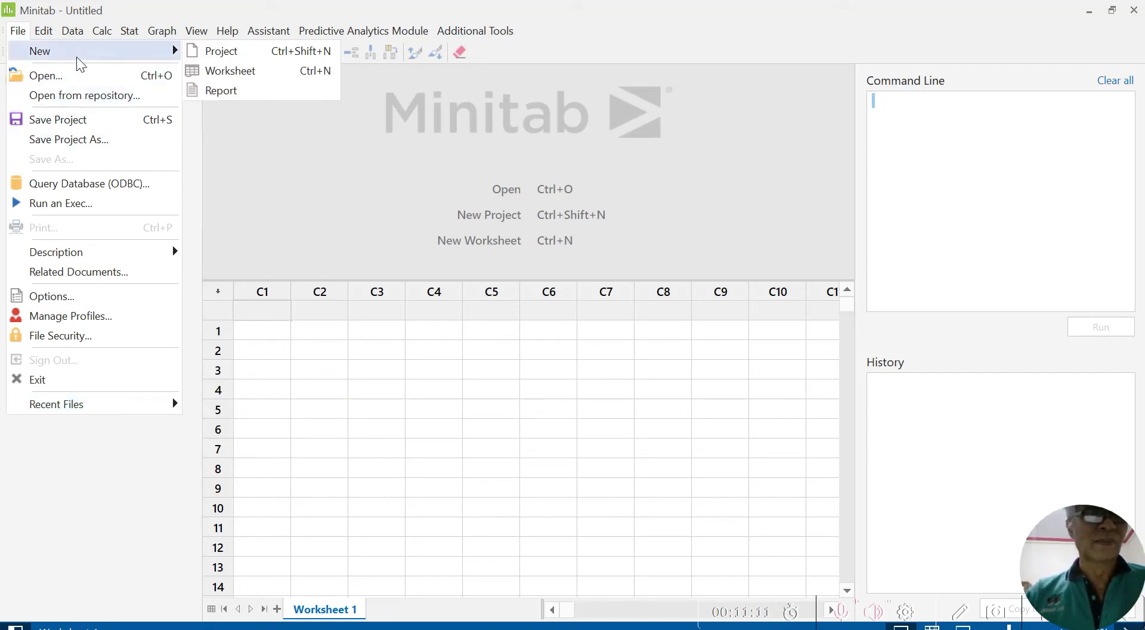
mouse_move(77, 404)
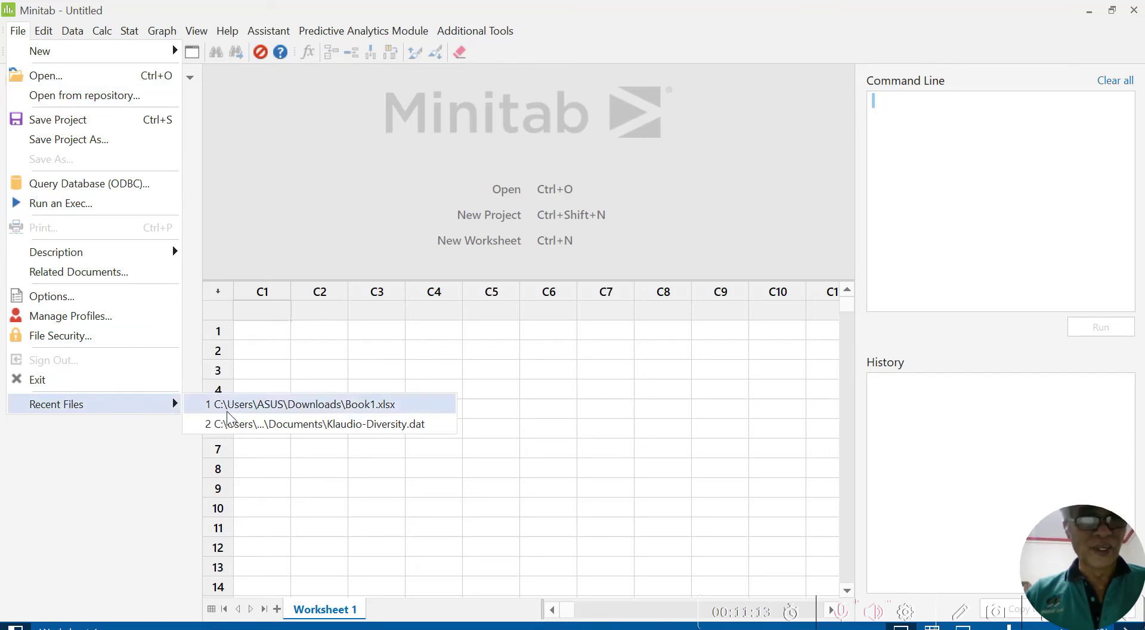
click(323, 406)
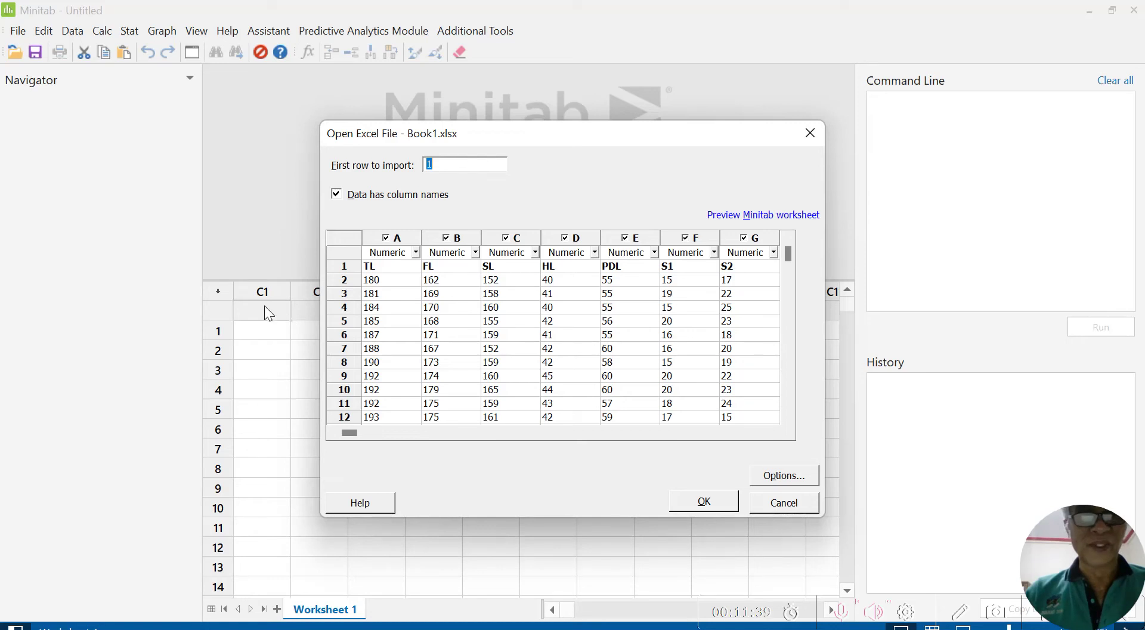
click(706, 502)
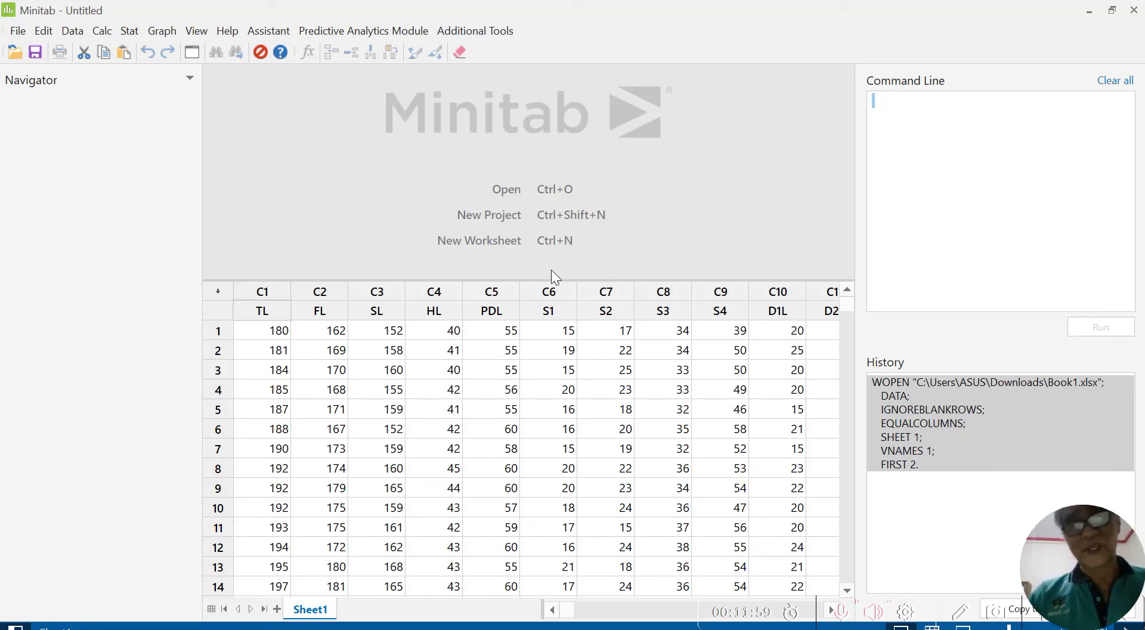
Look over the worksheet data, start Fit Regression Model, and set TL as the response
scroll(654, 358, down, 7)
scroll(658, 358, up, 1)
scroll(536, 292, down, 1)
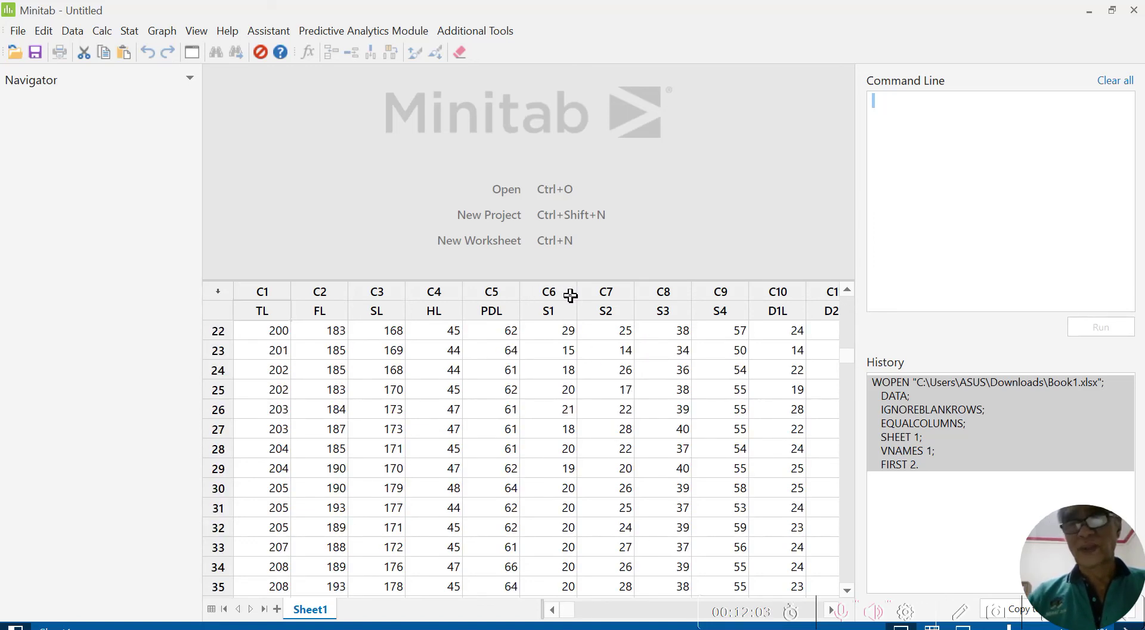
click(128, 32)
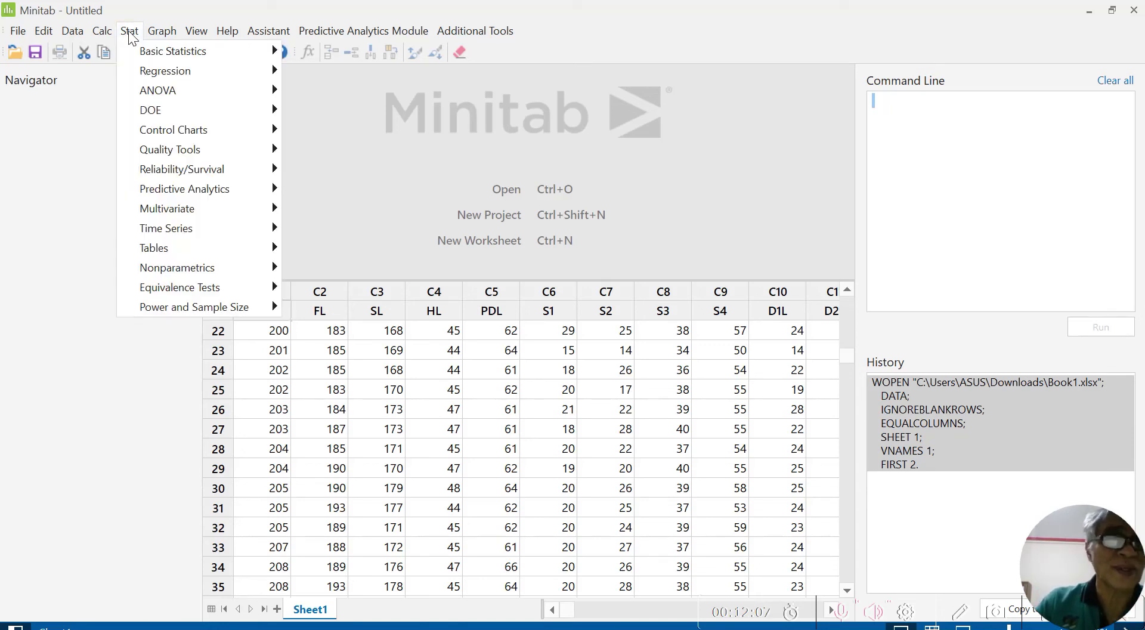
mouse_move(149, 71)
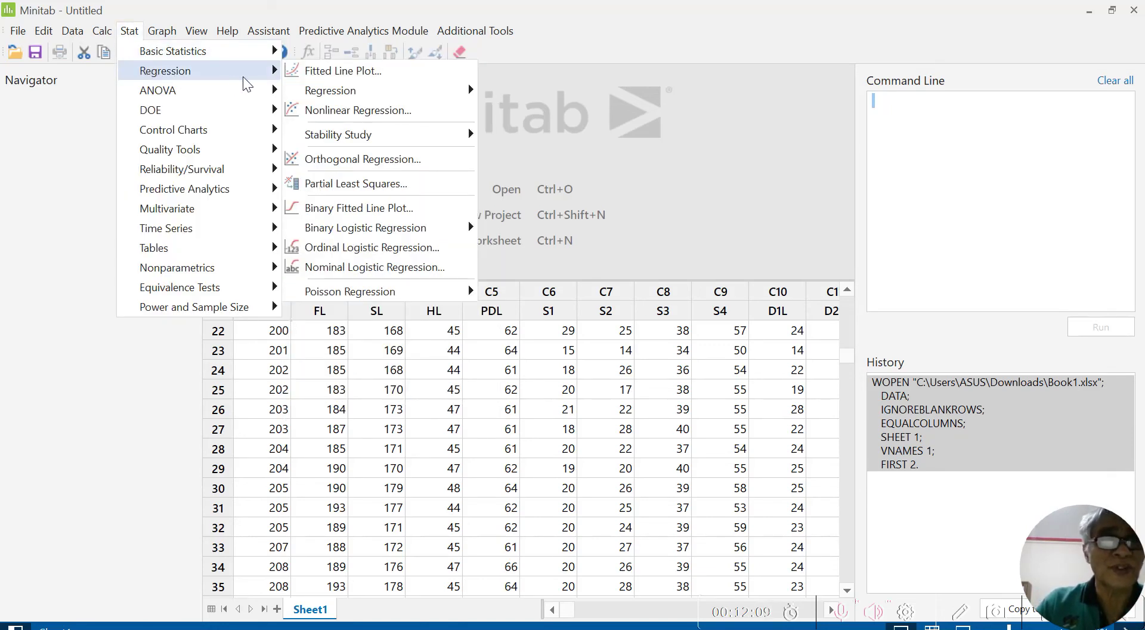
mouse_move(348, 93)
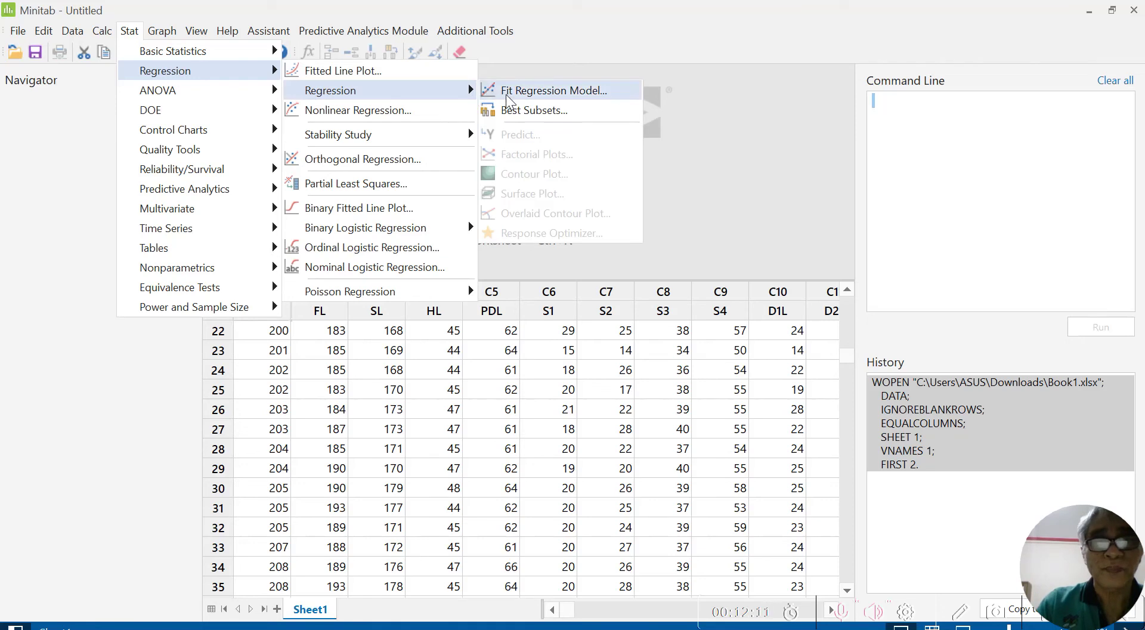
click(561, 92)
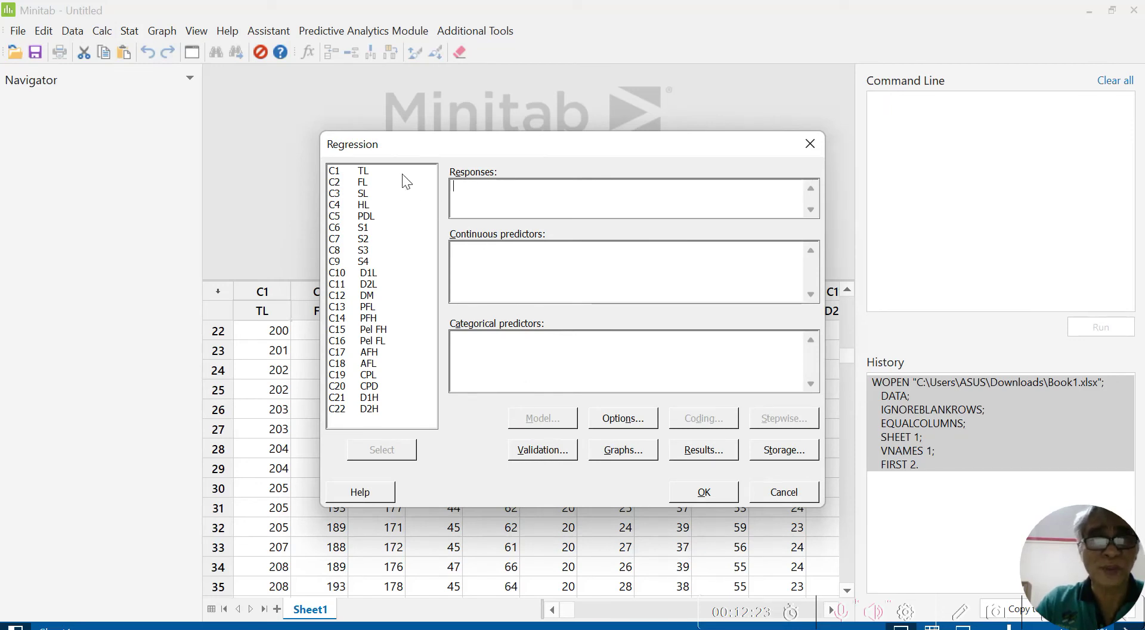
click(363, 171)
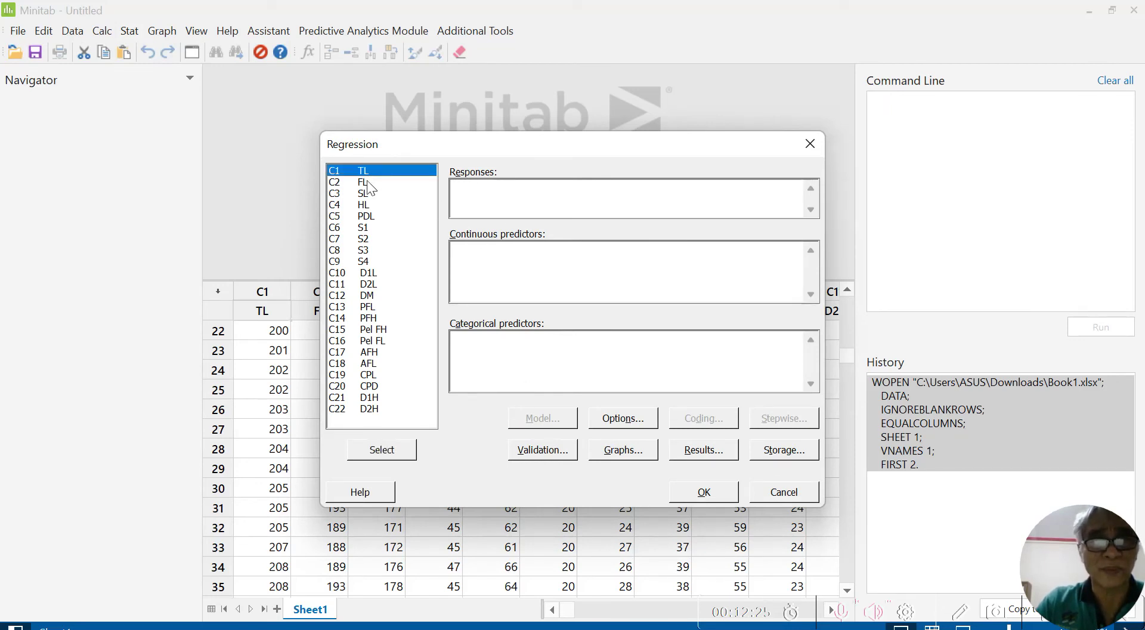
click(381, 450)
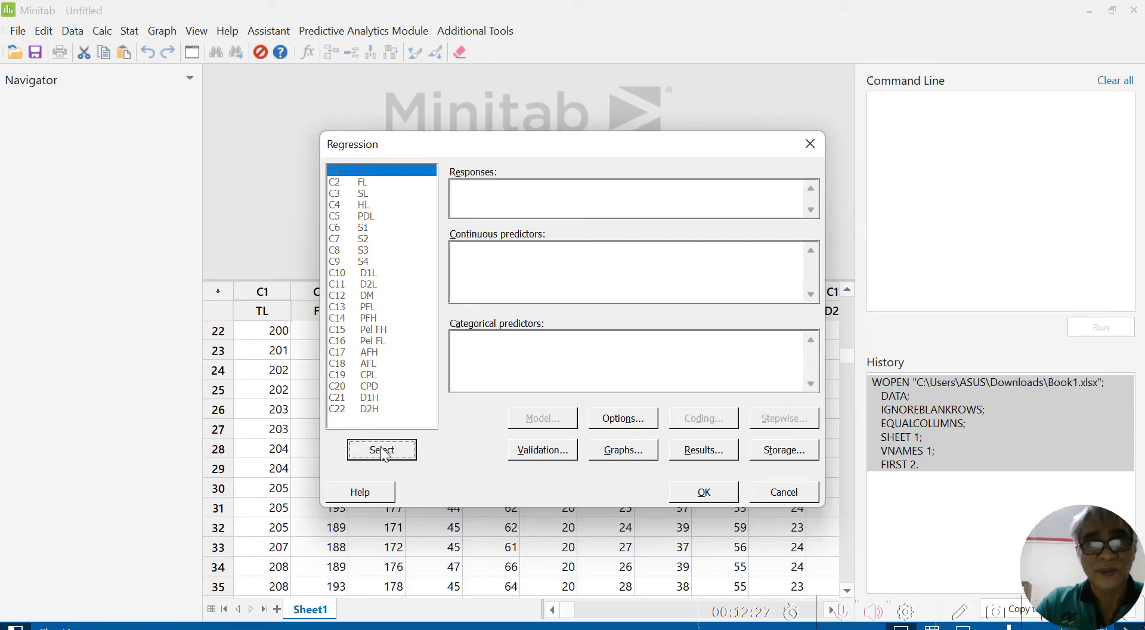
Assign columns FL through PDL as the continuous predictors of the regression
drag(361, 183, 374, 217)
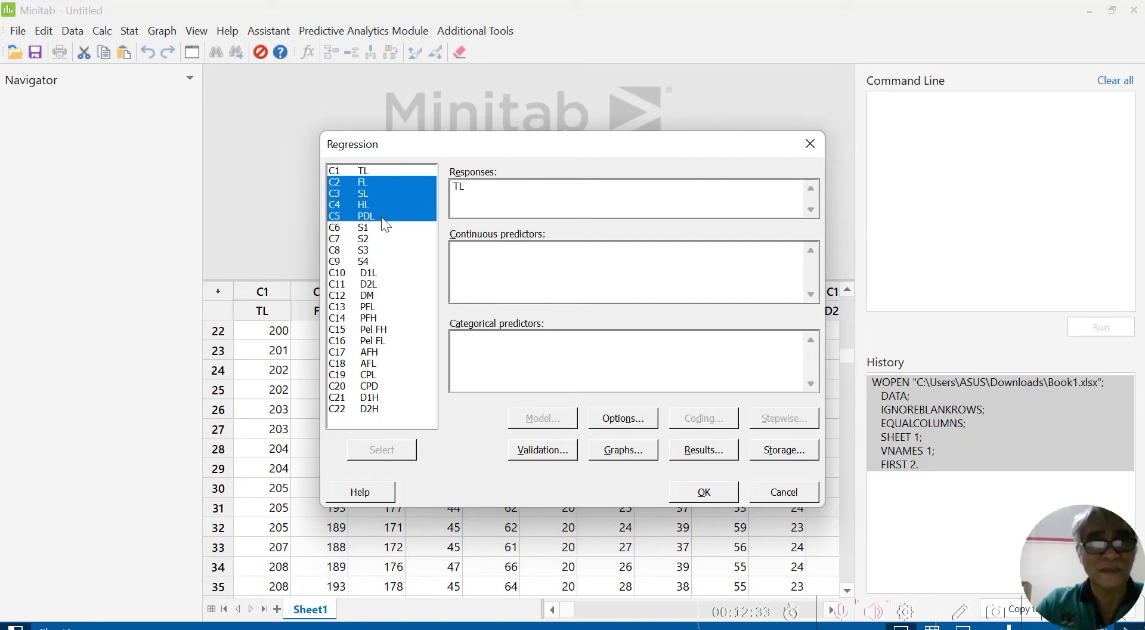
drag(394, 227, 394, 226)
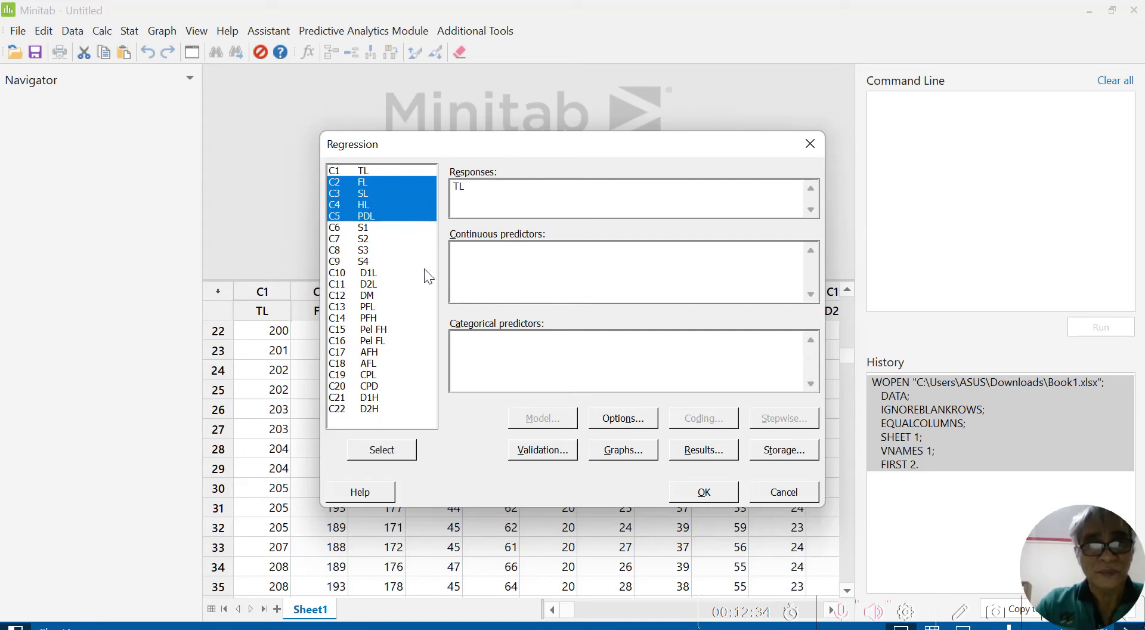
click(469, 262)
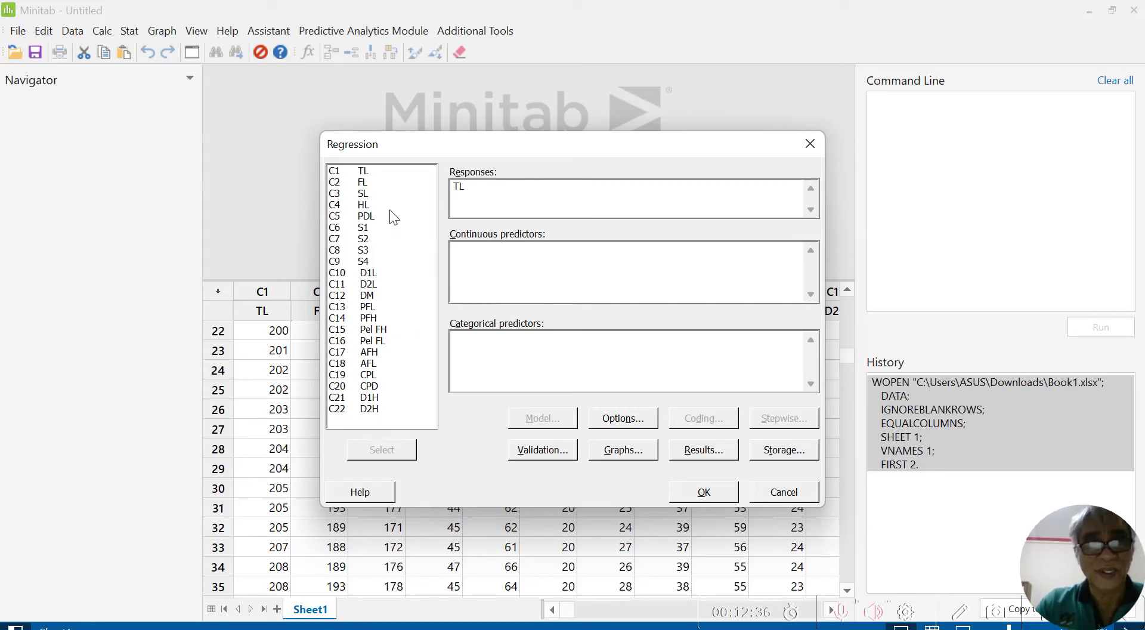
drag(360, 186, 370, 219)
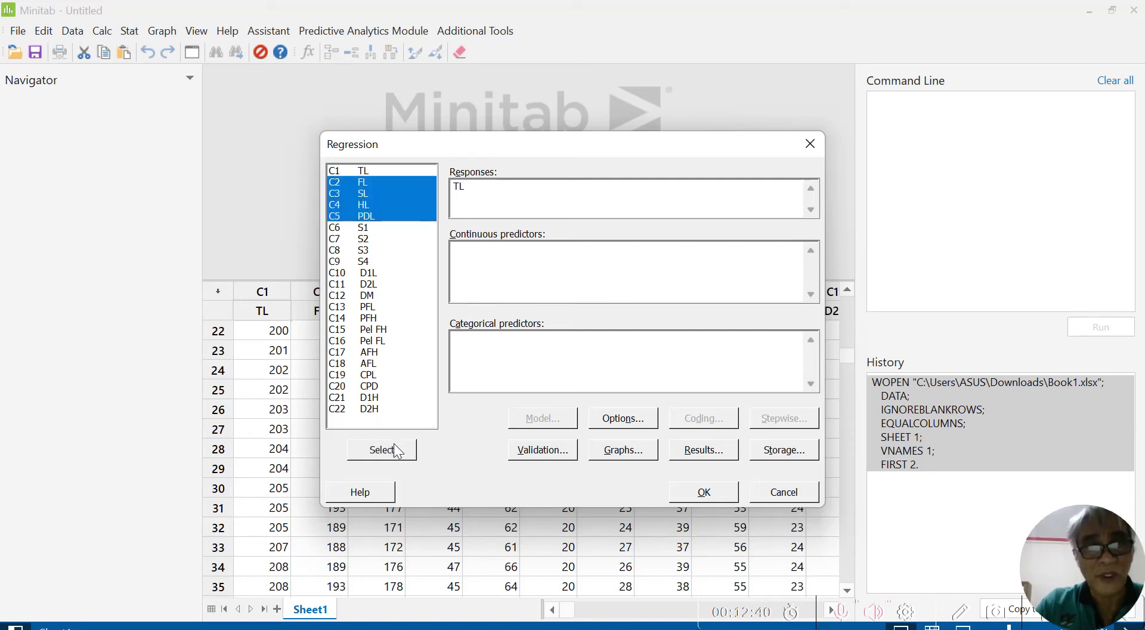
click(394, 447)
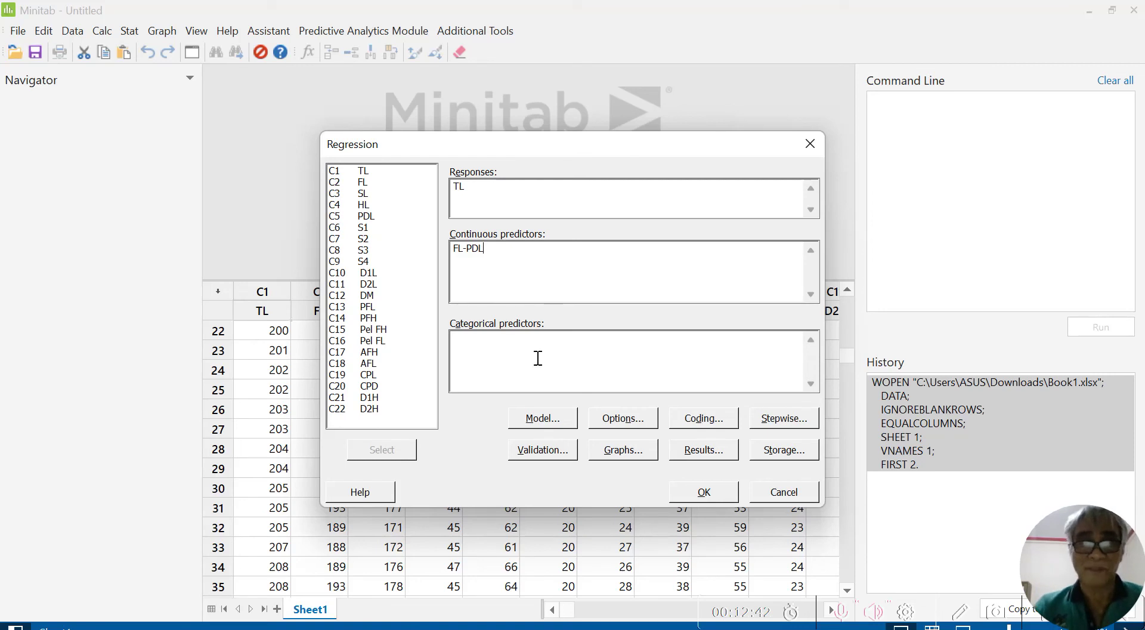
Review the regression's model terms and its confidence interval and transformation options, keeping the defaults
click(543, 419)
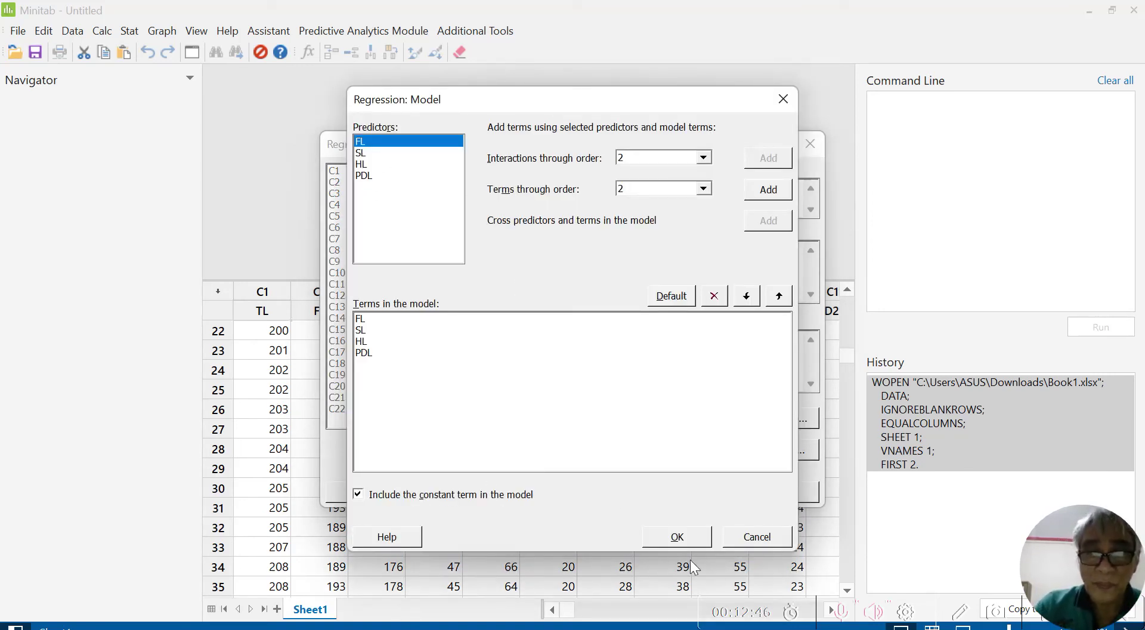
click(759, 537)
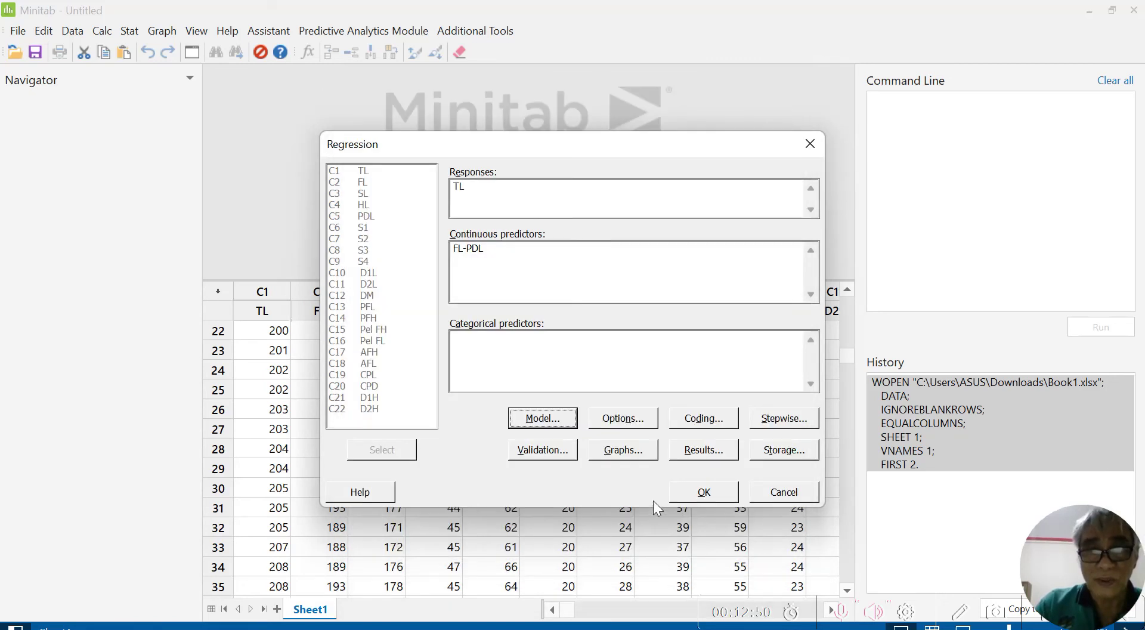
click(618, 416)
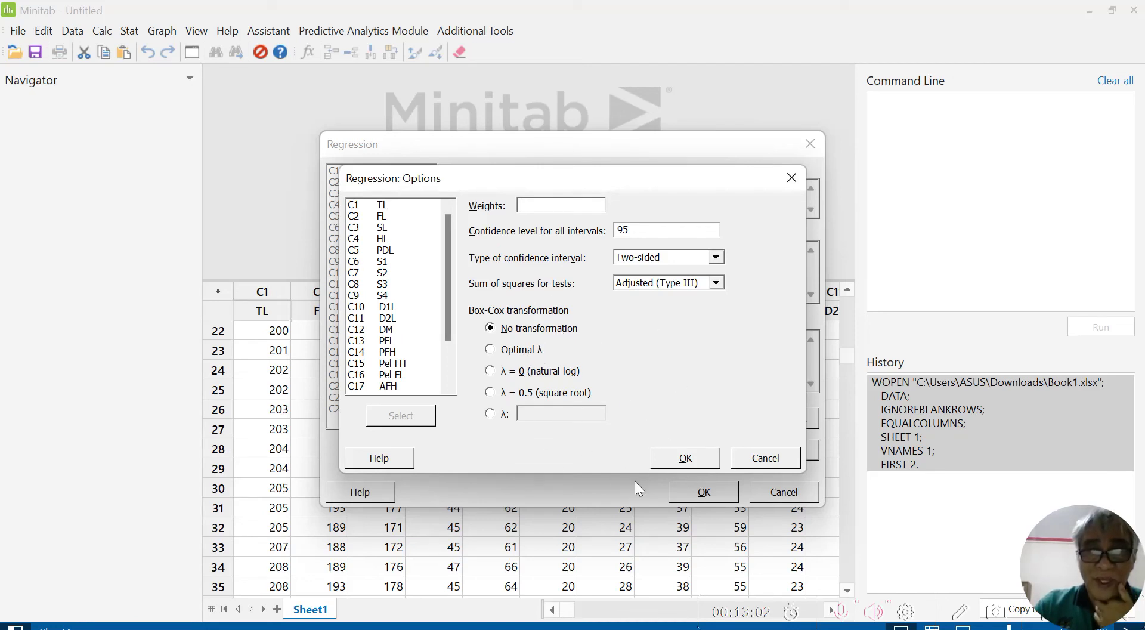
click(689, 460)
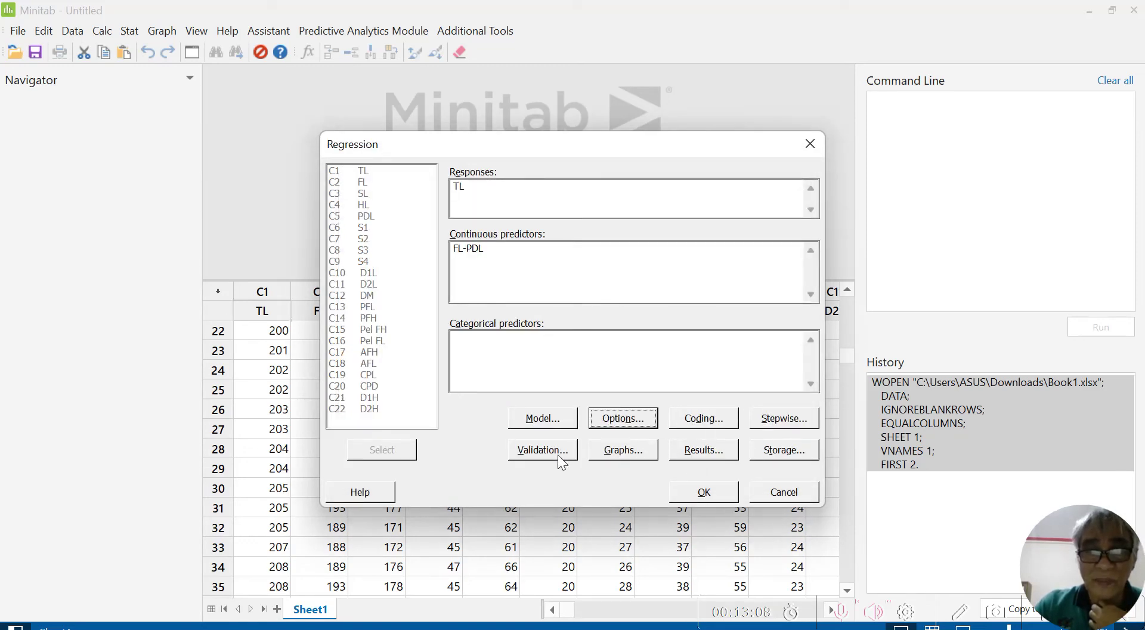
Set the regression's residual plots to Four in one, keeping Regular residuals
click(621, 450)
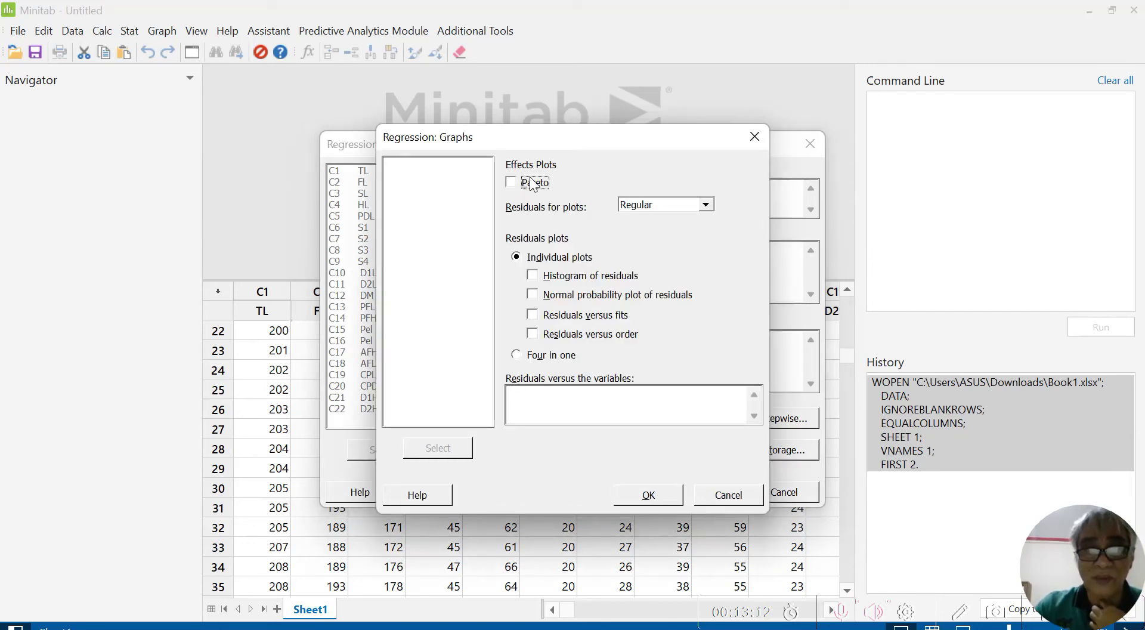
click(516, 355)
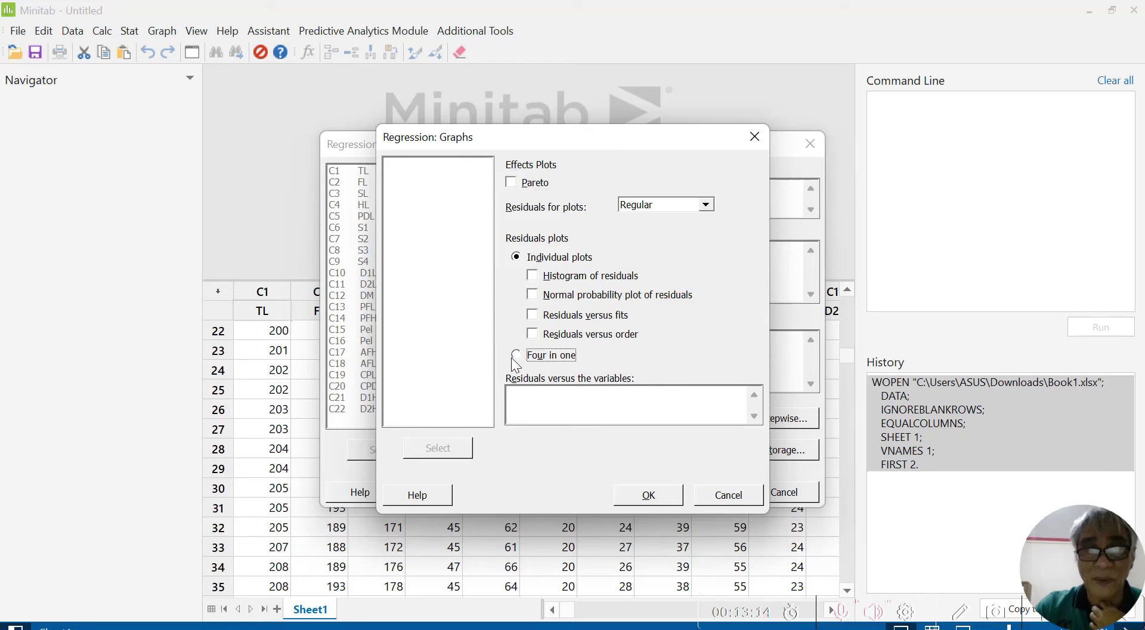
click(711, 209)
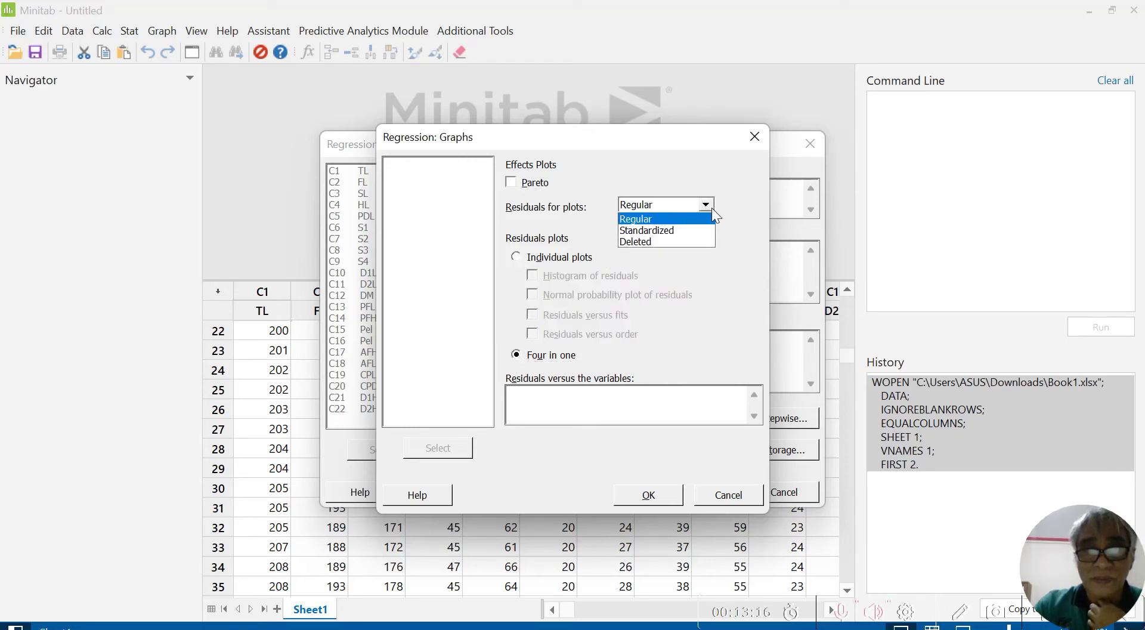
click(711, 208)
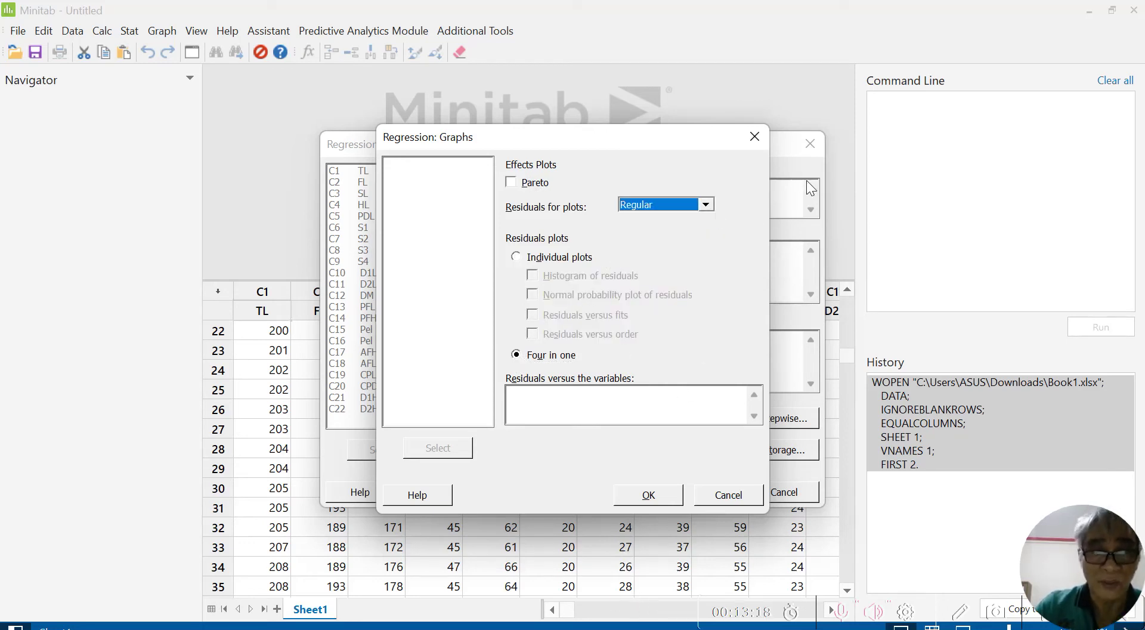
click(648, 496)
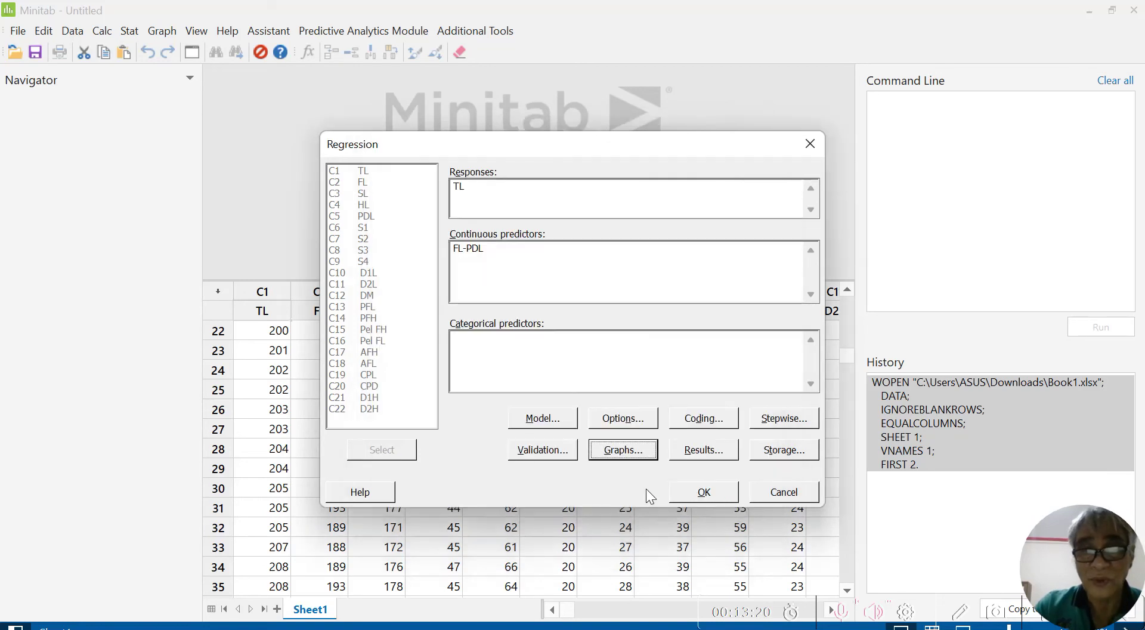
Include the Durbin-Watson statistic in the regression's displayed results
click(695, 456)
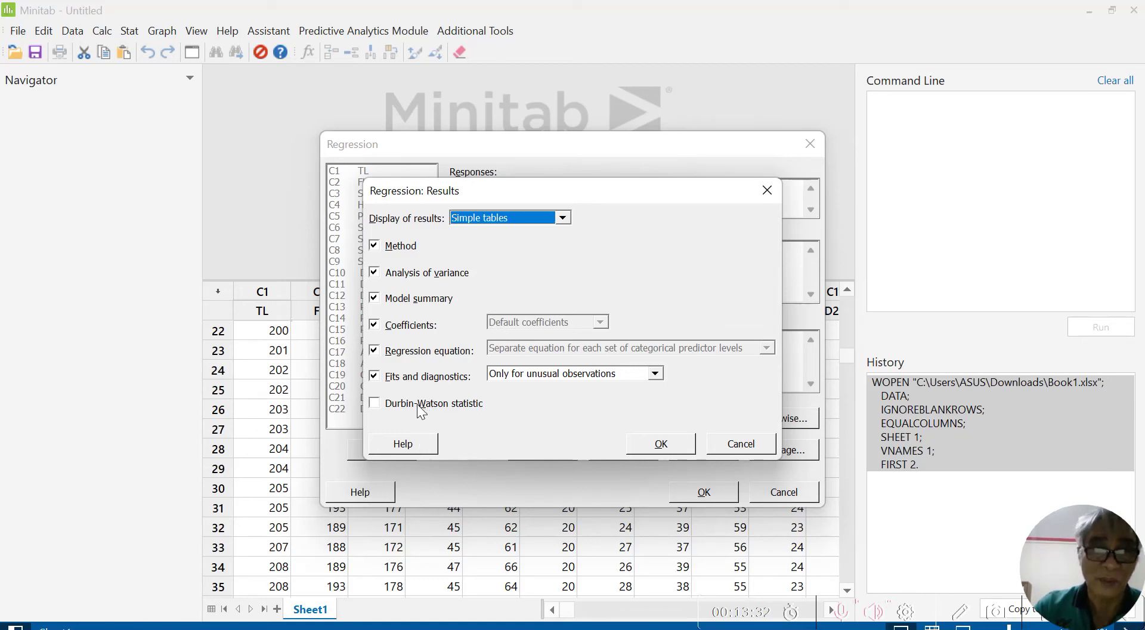
click(379, 406)
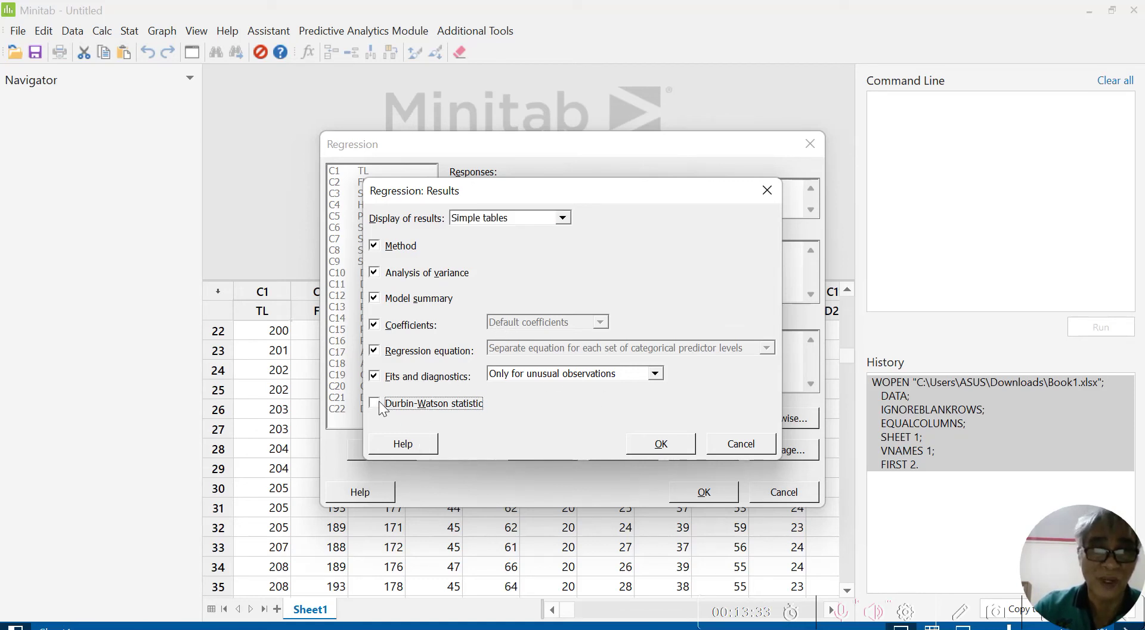
click(661, 445)
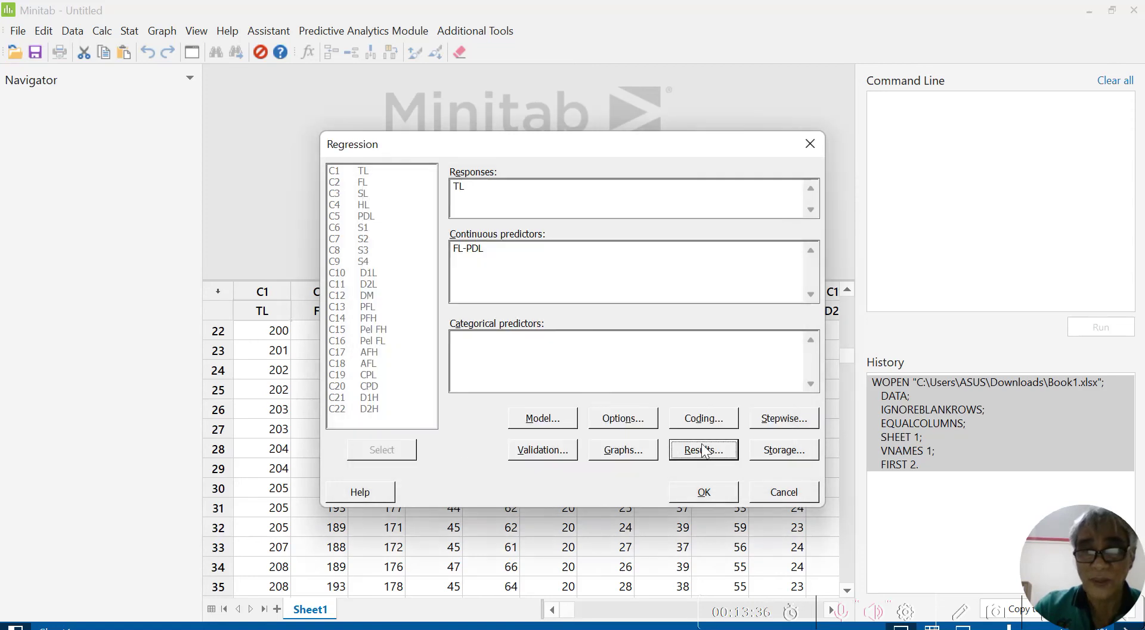
Choose Stepwise as the term selection method with the default alpha values, and run the regression
click(781, 419)
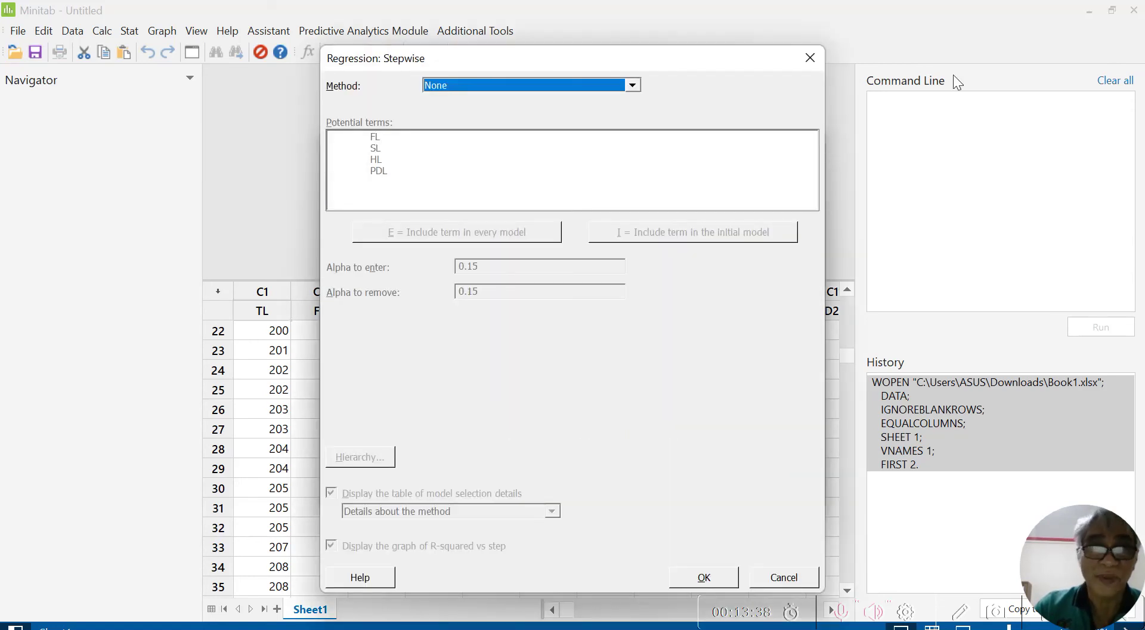
click(634, 84)
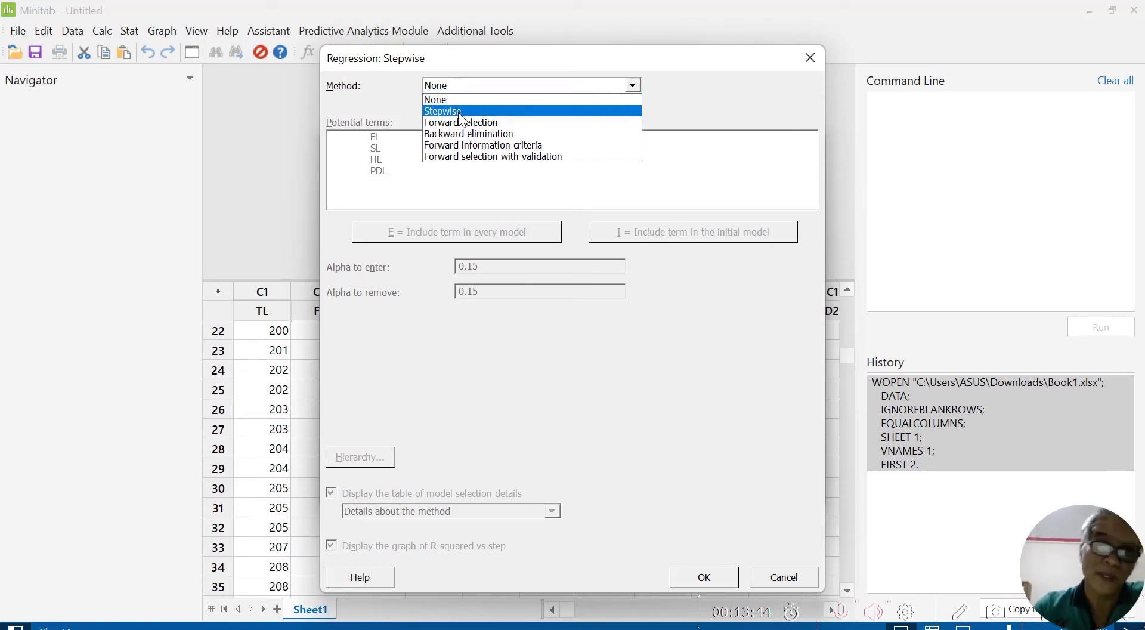
click(456, 111)
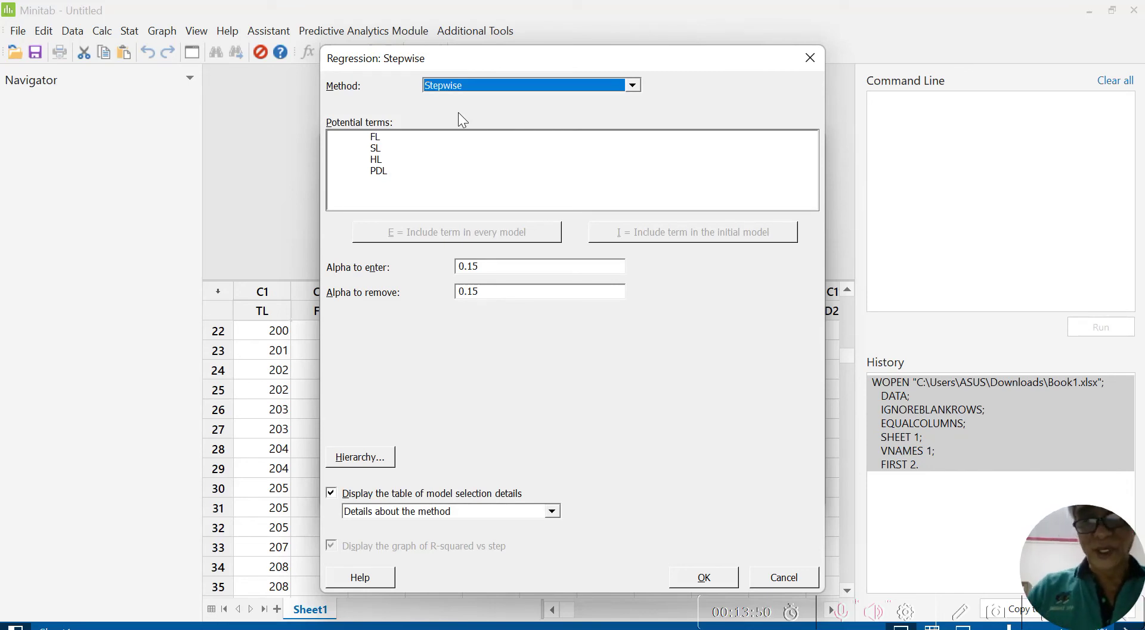
click(721, 578)
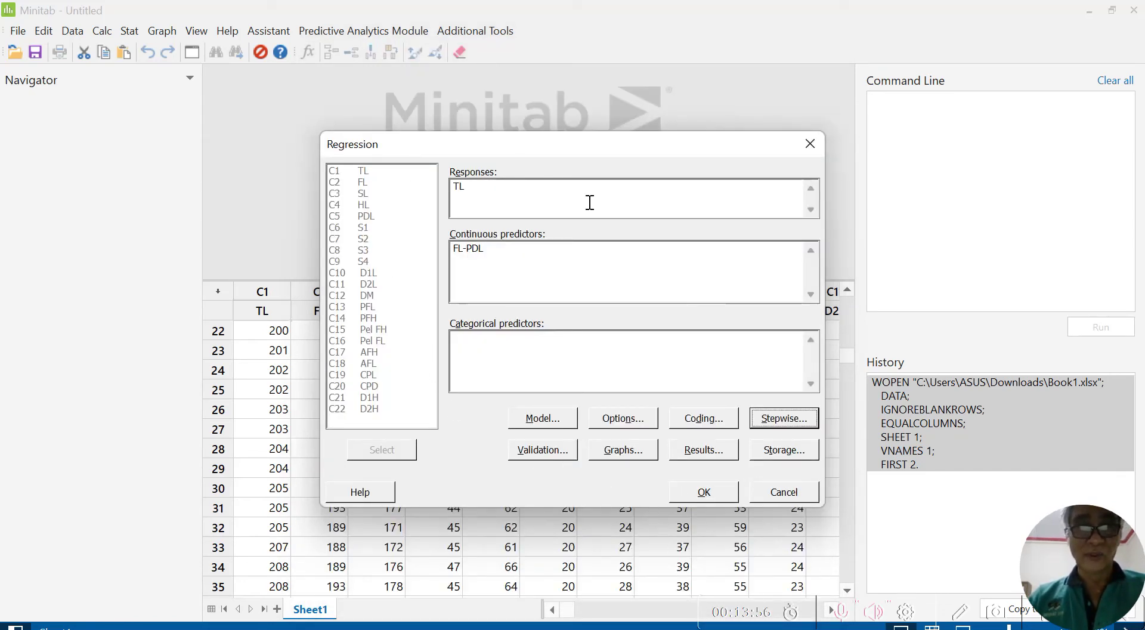
click(705, 493)
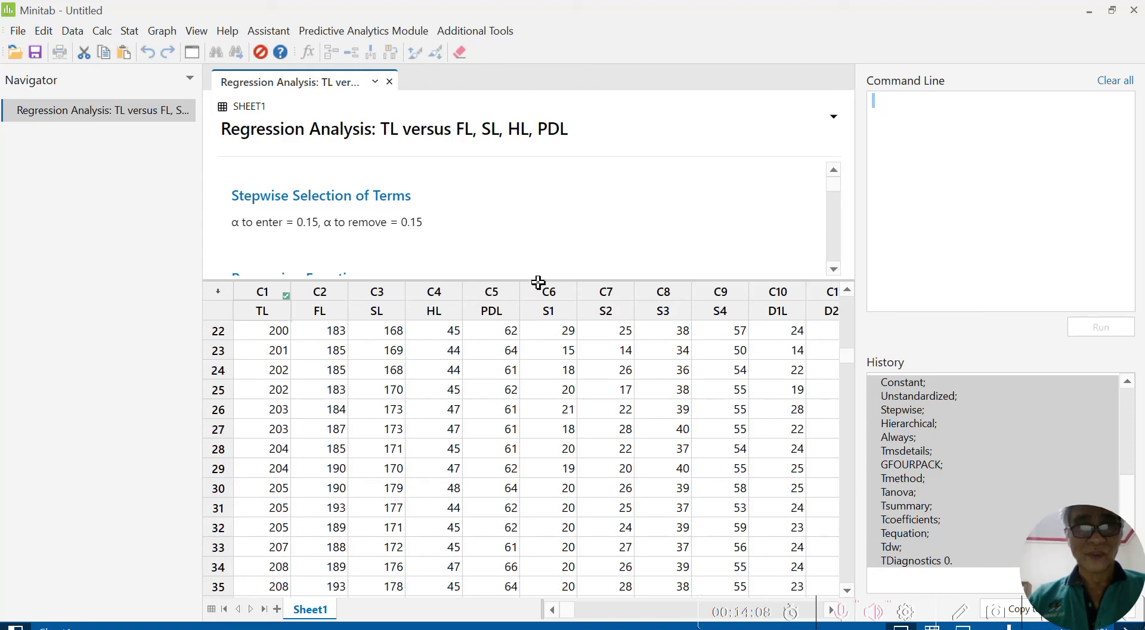
Enlarge the output area over the worksheet, and read the regression equation, coefficients and model summary
click(544, 305)
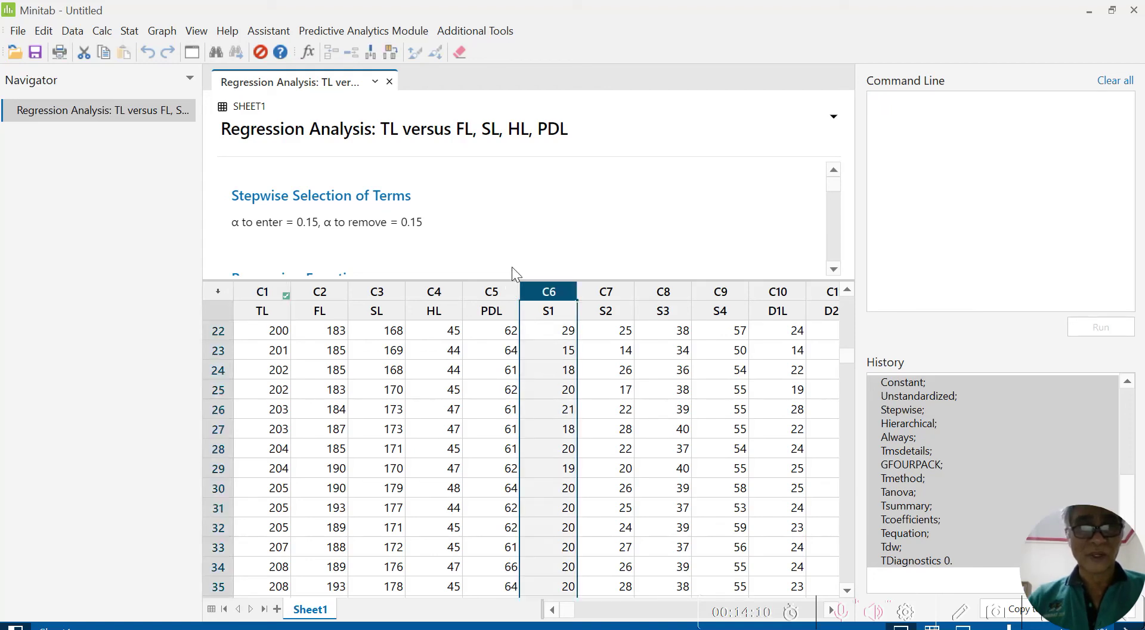
click(524, 266)
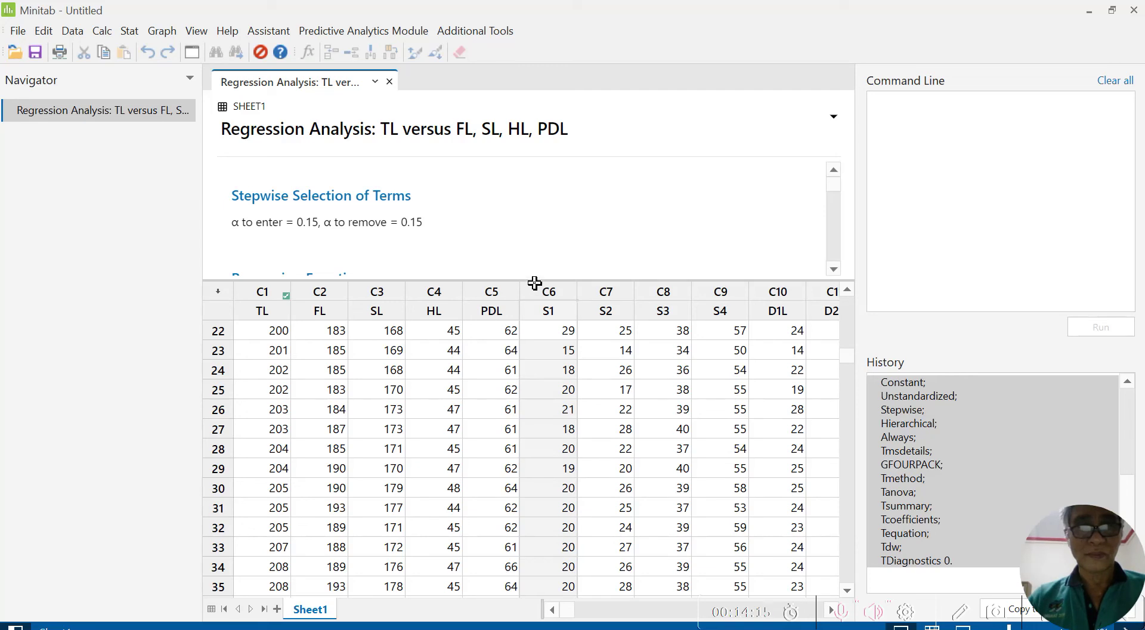
click(534, 289)
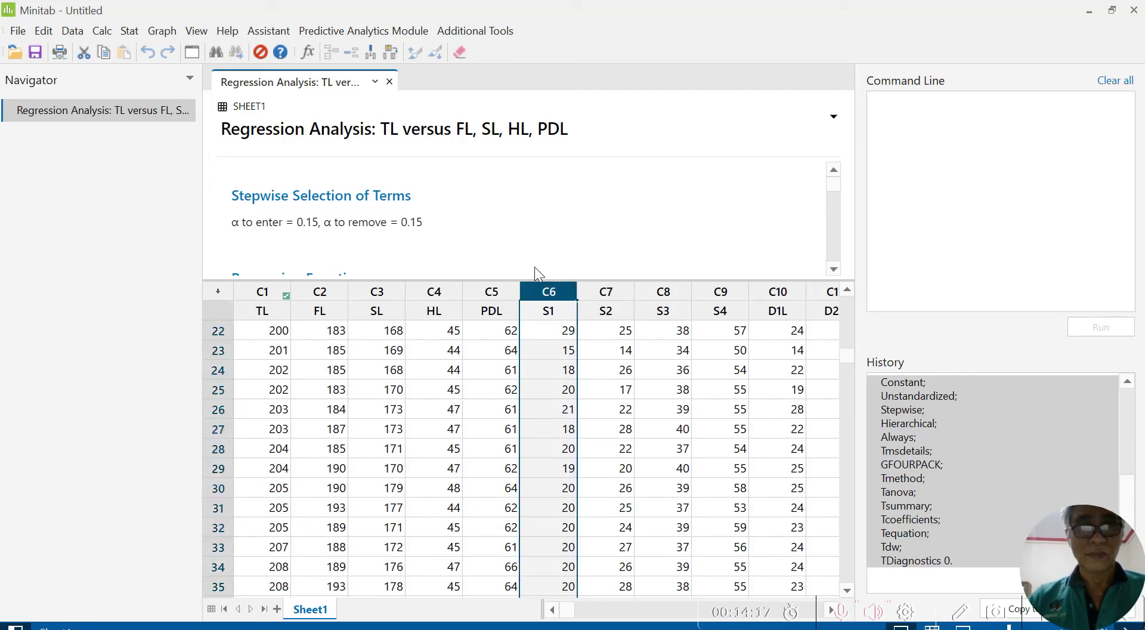
click(525, 270)
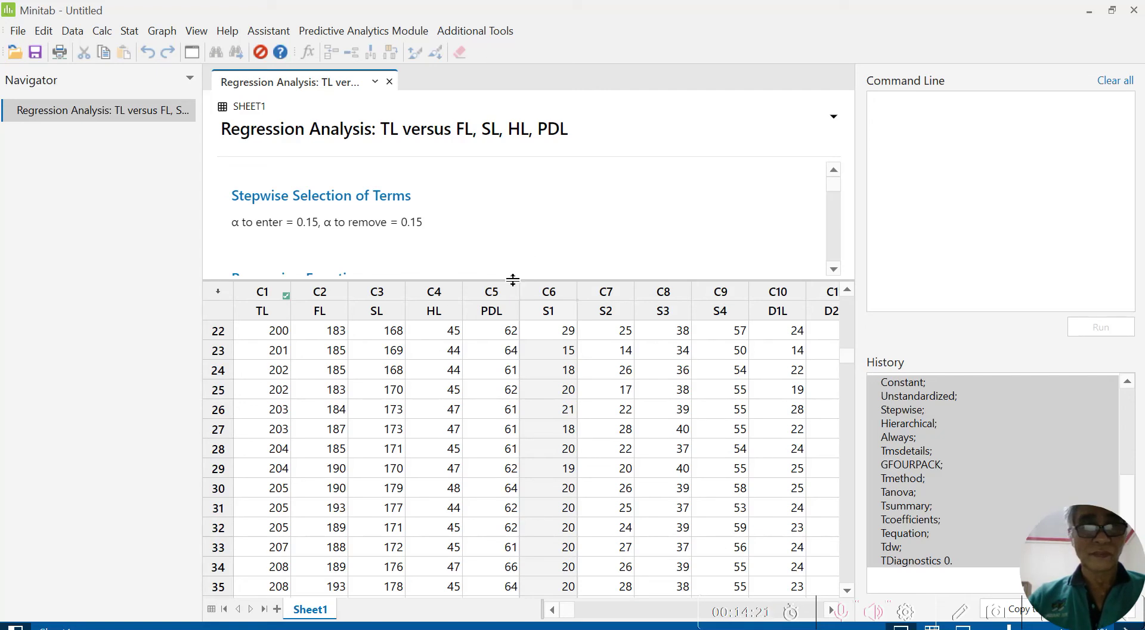
drag(512, 285, 560, 480)
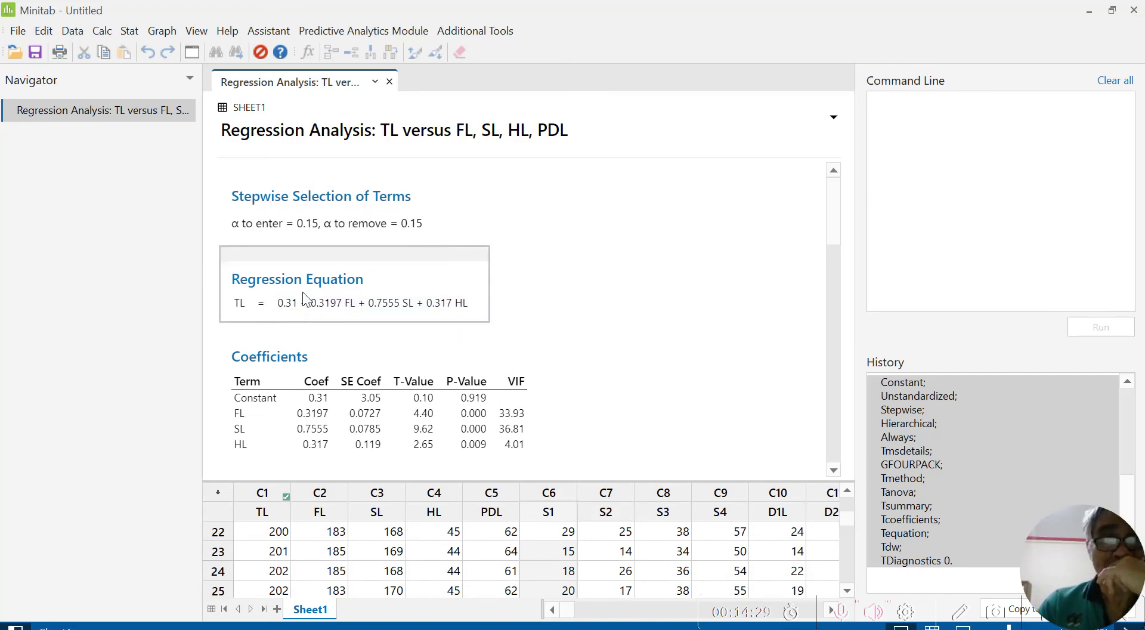
scroll(319, 285, down, 5)
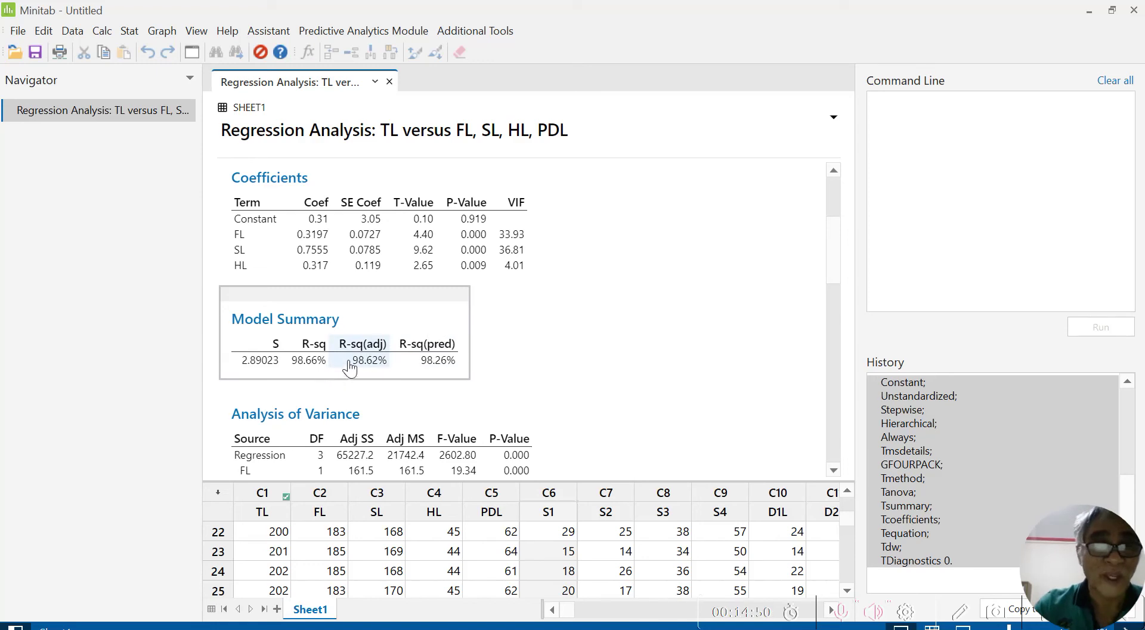
Review the regression's Analysis of Variance, unusual observations, Durbin-Watson statistic and four-in-one residual plots for TL
scroll(302, 331, down, 5)
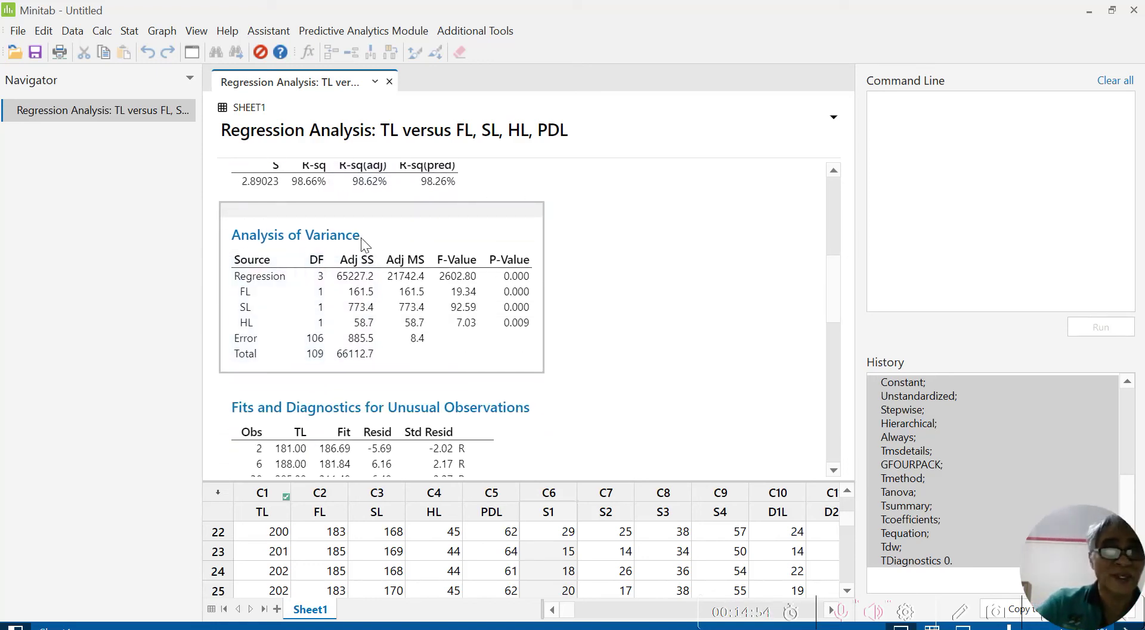
scroll(361, 290, down, 5)
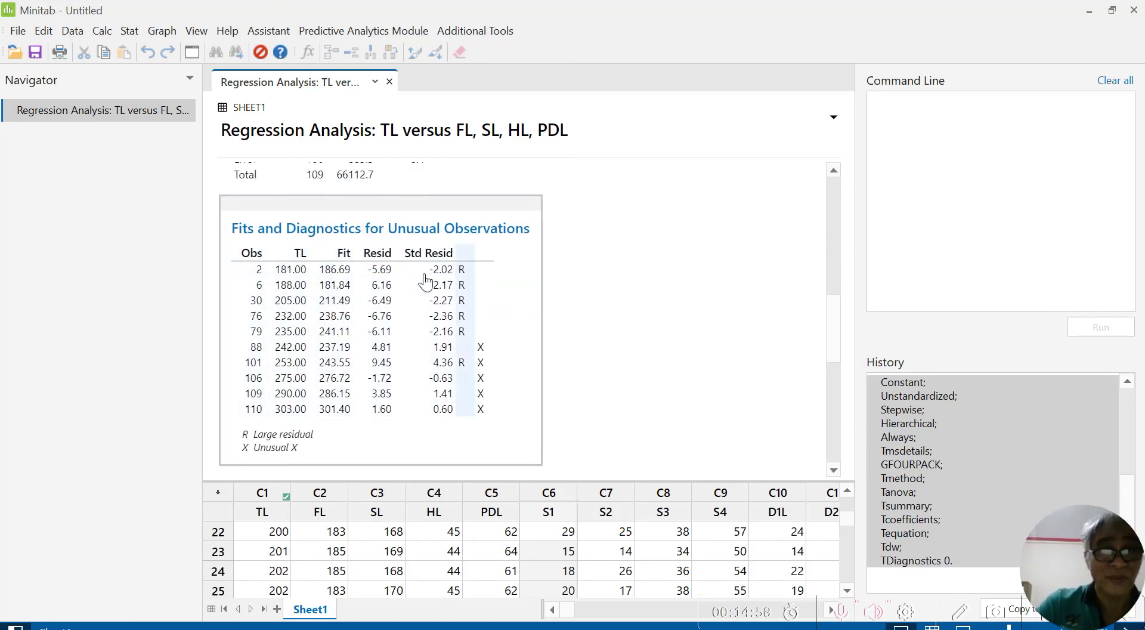
scroll(339, 358, down, 5)
scroll(338, 358, down, 3)
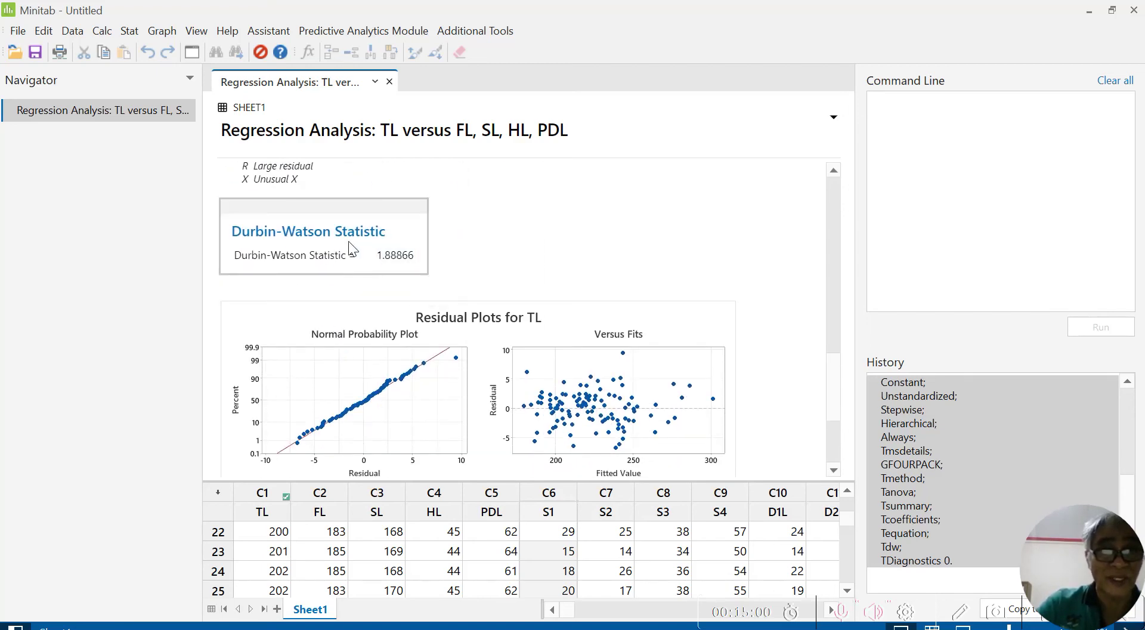
scroll(389, 248, down, 5)
scroll(298, 350, up, 5)
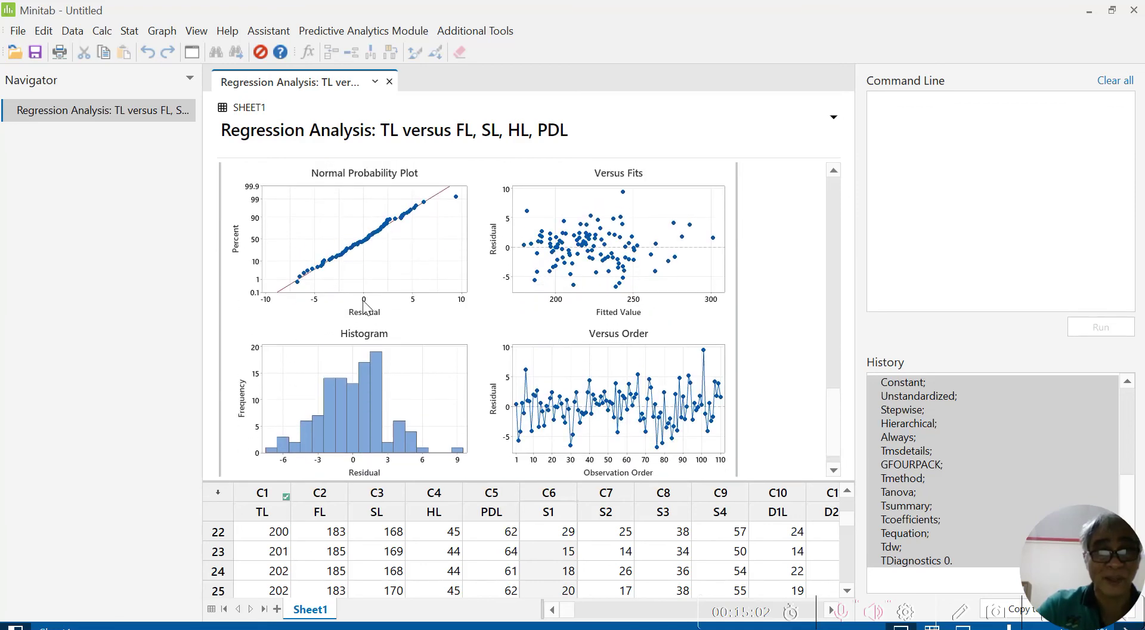
scroll(360, 423, down, 5)
scroll(381, 274, up, 2)
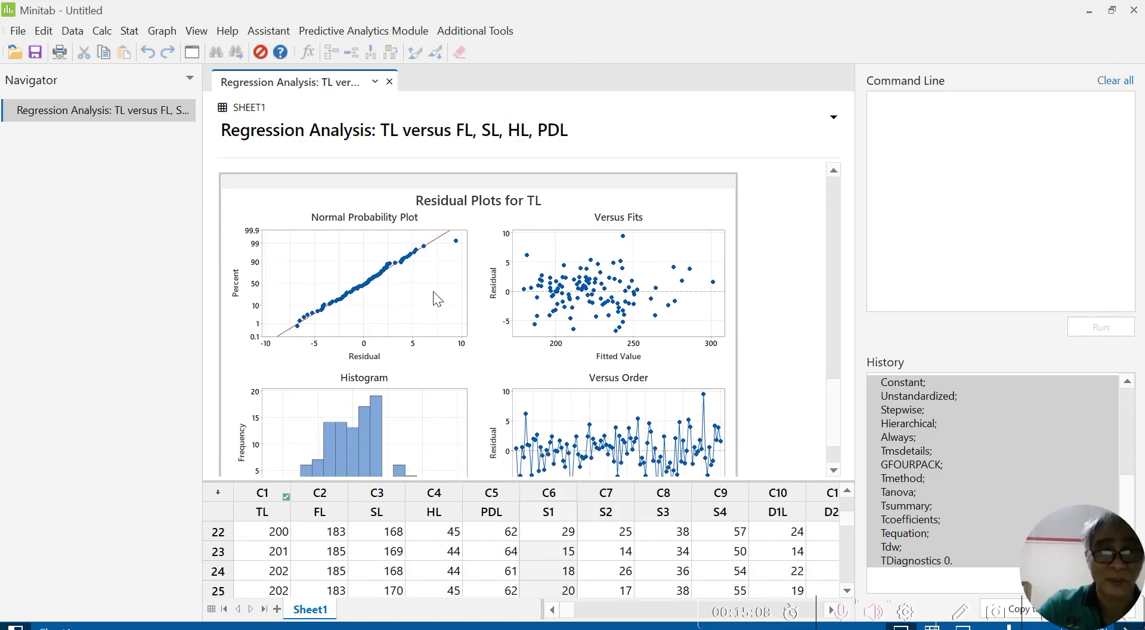
scroll(433, 288, down, 2)
scroll(437, 278, up, 8)
scroll(442, 277, up, 6)
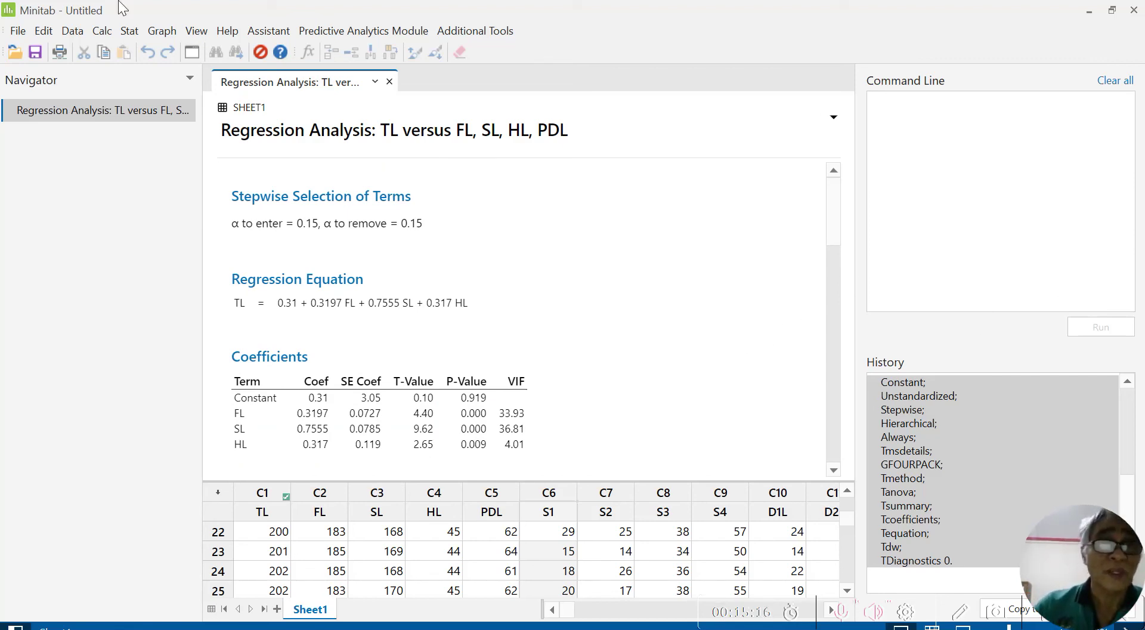
Start a Multiple Regression from the Assistant's regression analyses and set TL as the response variable
click(270, 34)
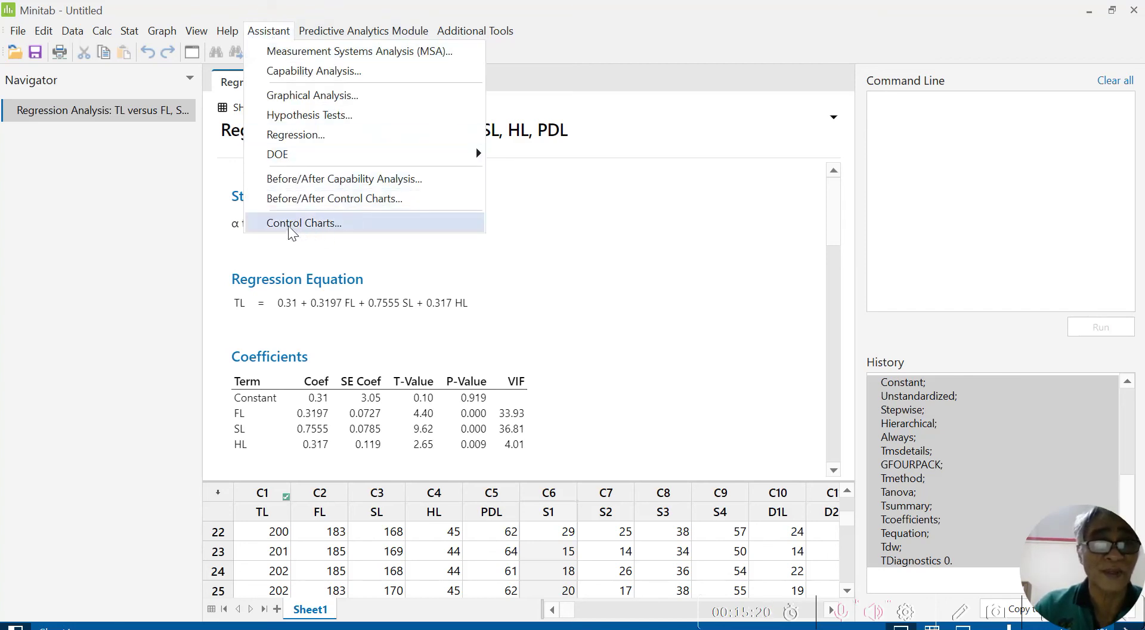
click(313, 136)
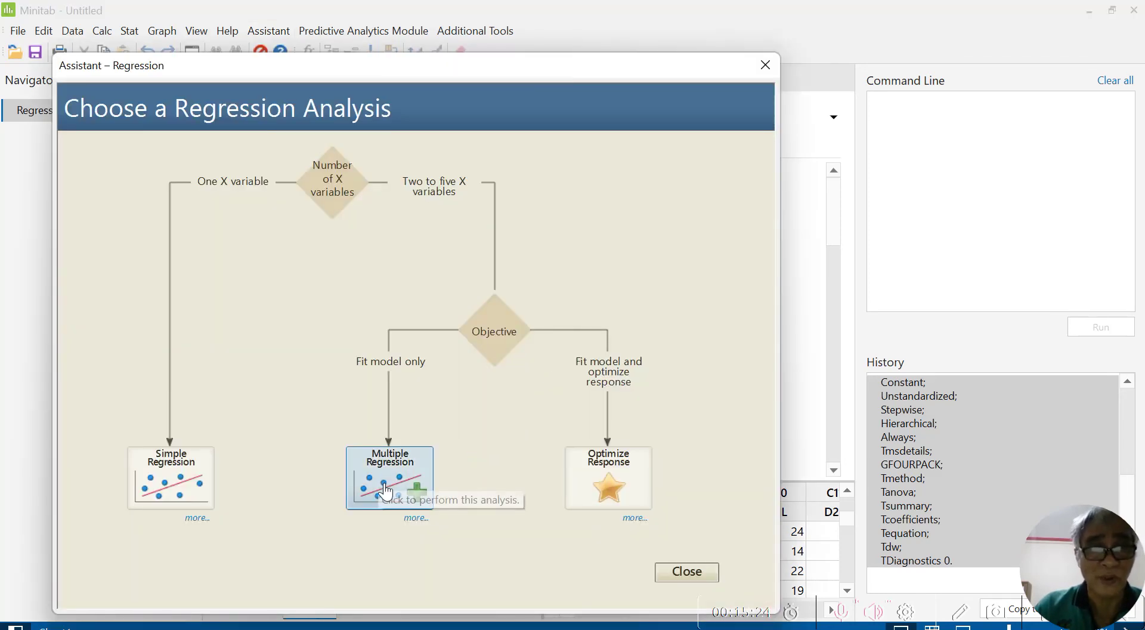
click(380, 477)
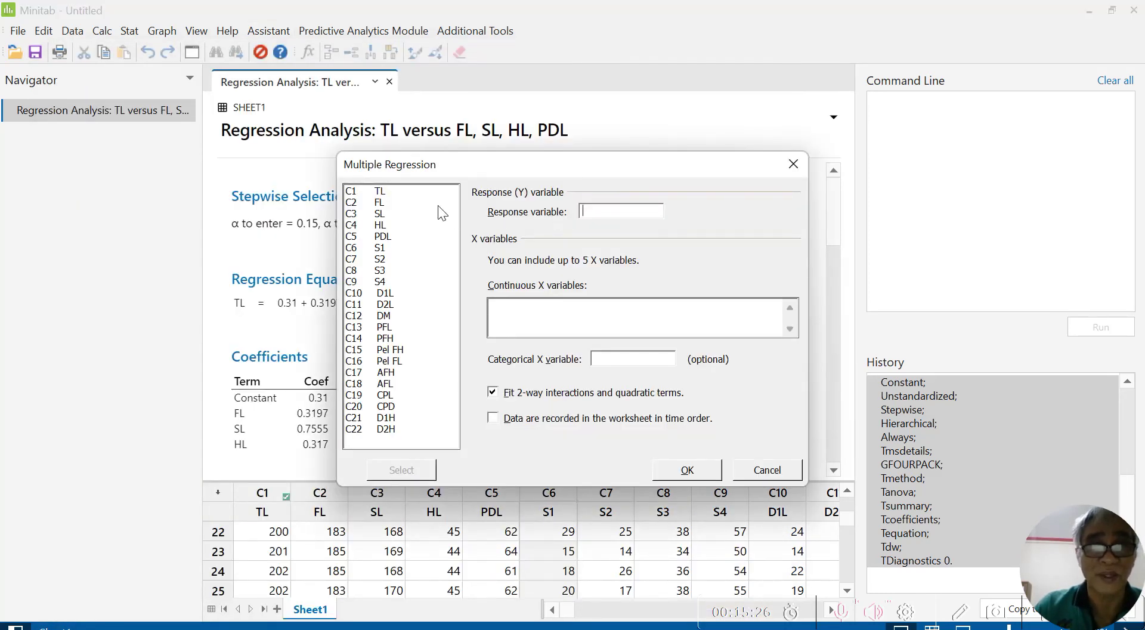
click(393, 191)
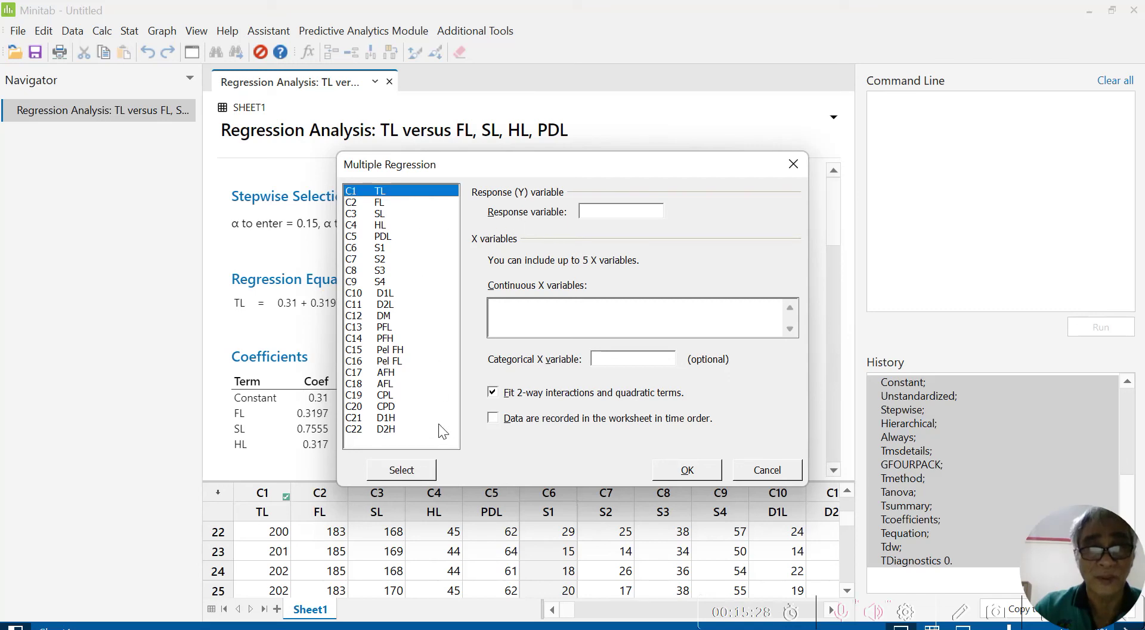
click(402, 470)
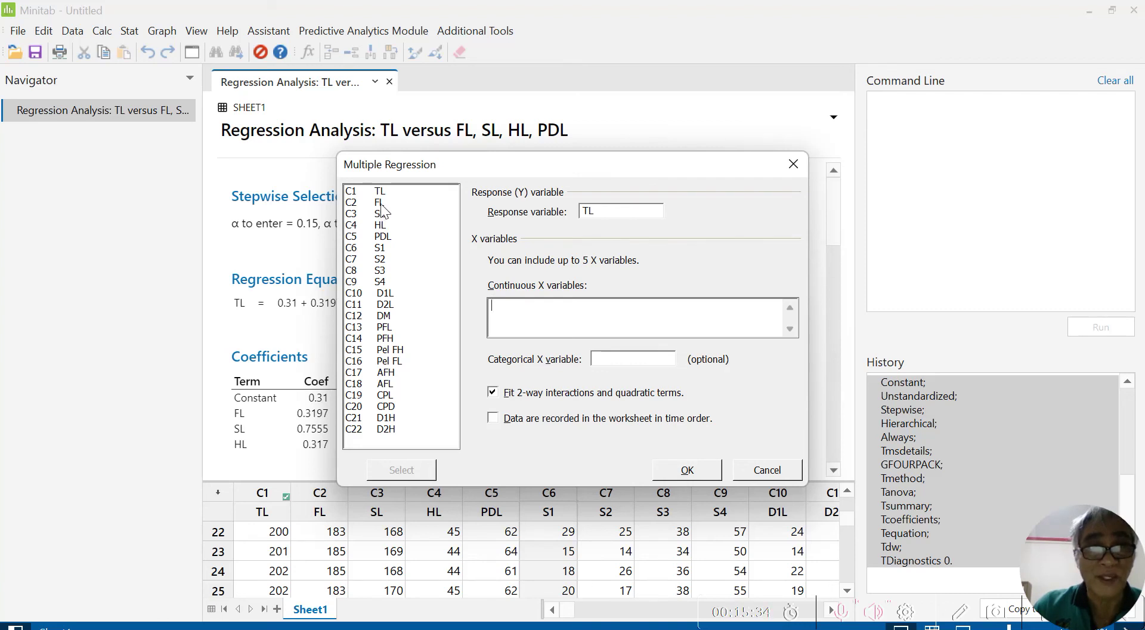
Add FL through PDL as continuous X variables, keep 2-way interactions and quadratic terms fitted, and run the analysis
drag(380, 204, 383, 236)
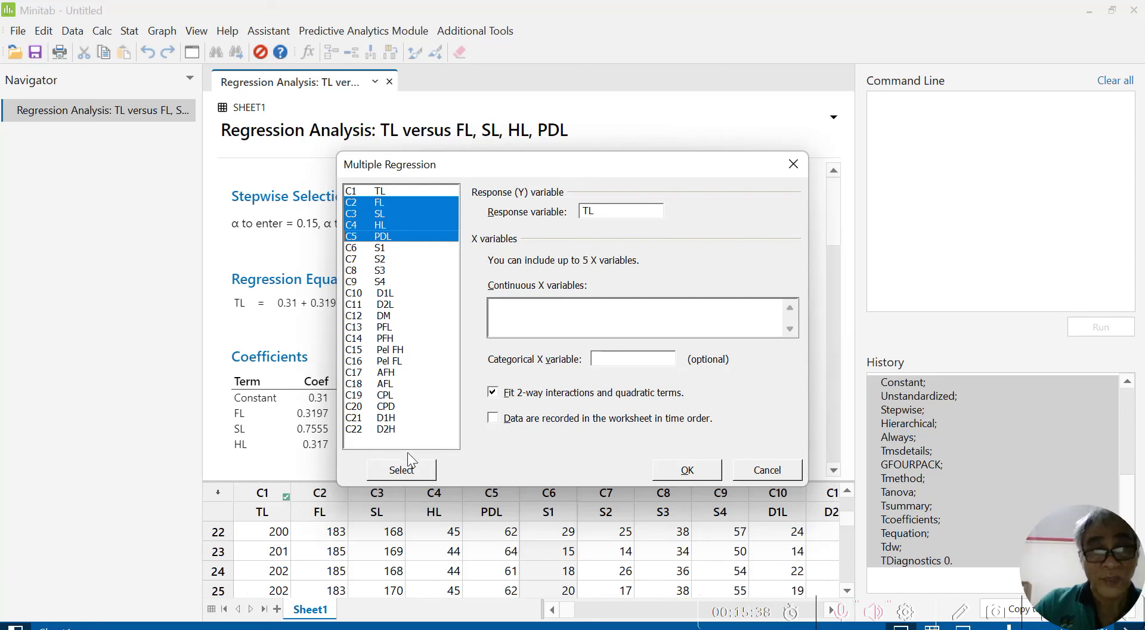
click(401, 470)
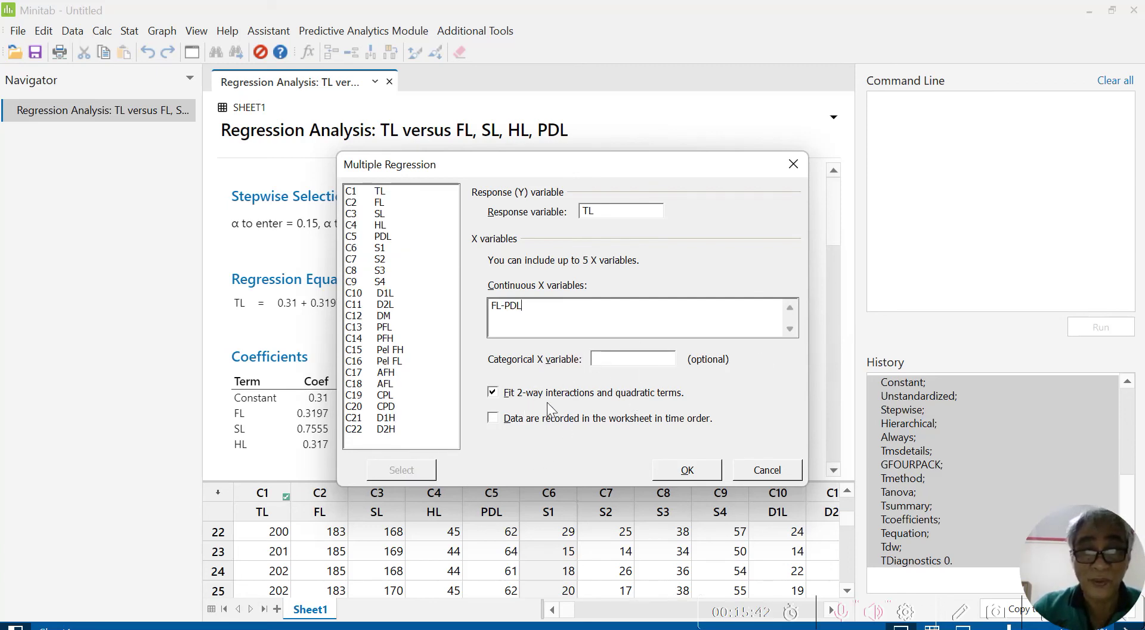
click(691, 472)
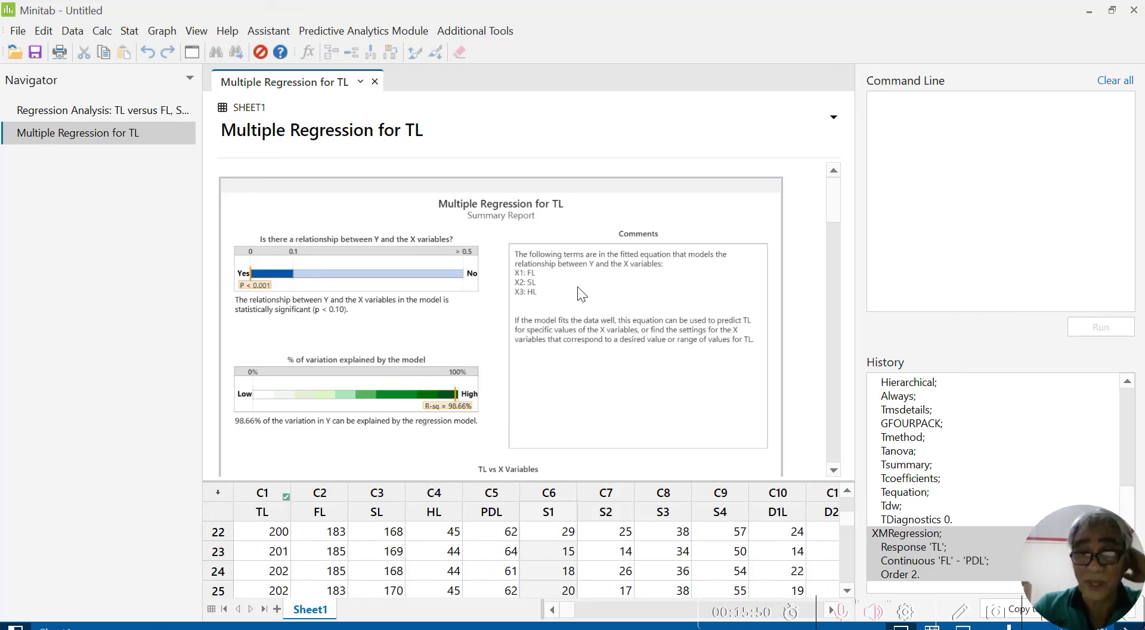
Look through the multiple regression's Summary, Diagnostic and Model Building reports down to the Report Card
scroll(465, 227, down, 5)
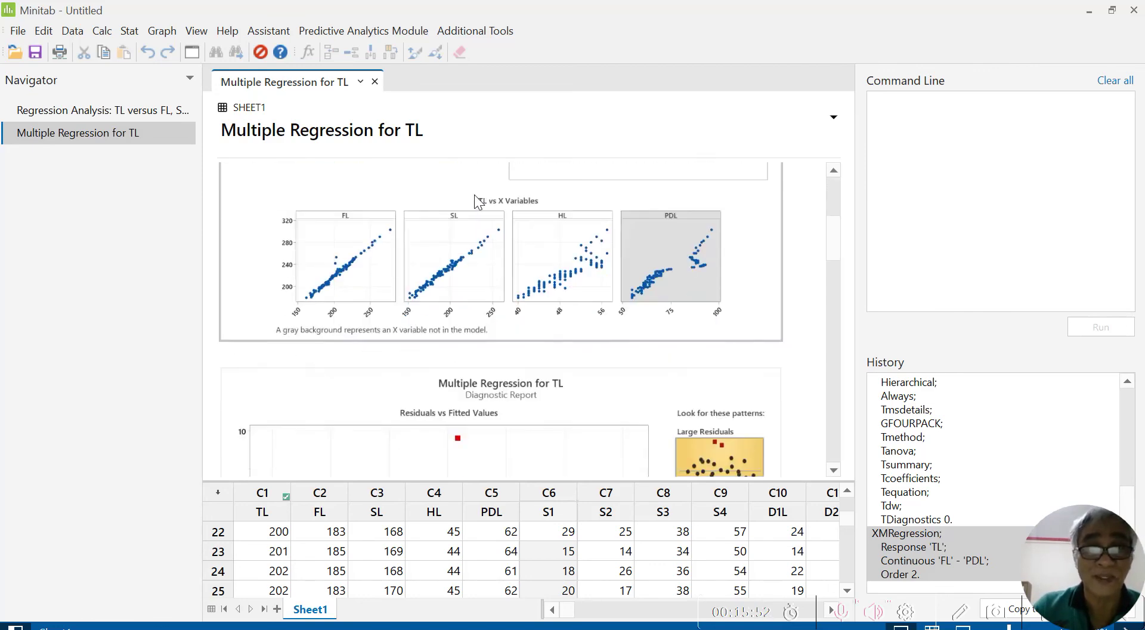
scroll(481, 221, down, 2)
scroll(483, 238, down, 8)
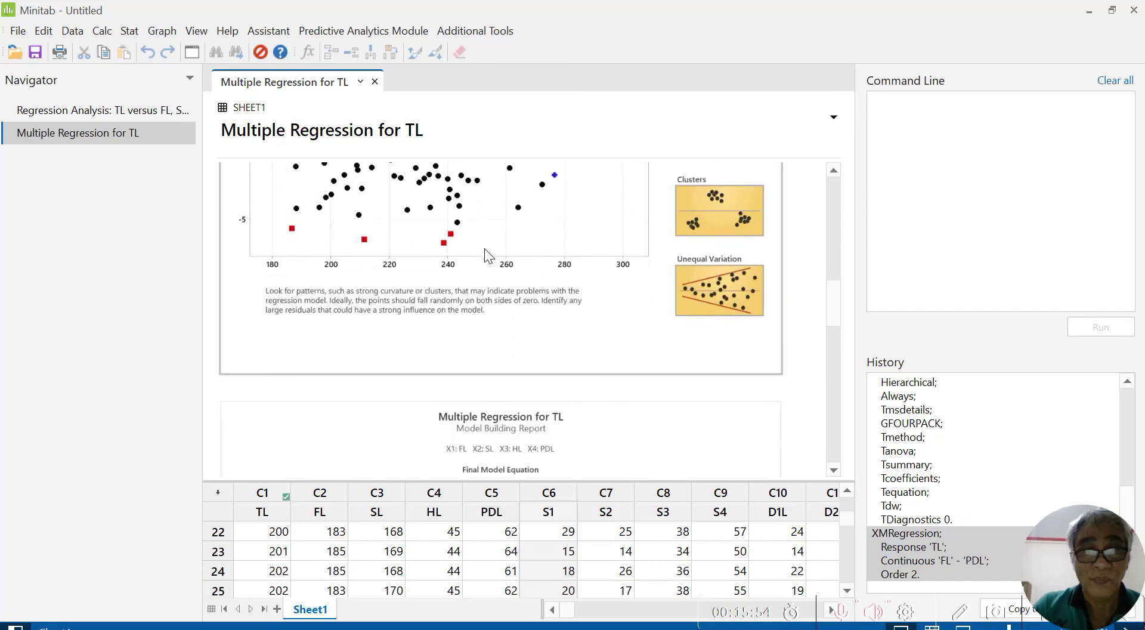
scroll(485, 253, down, 10)
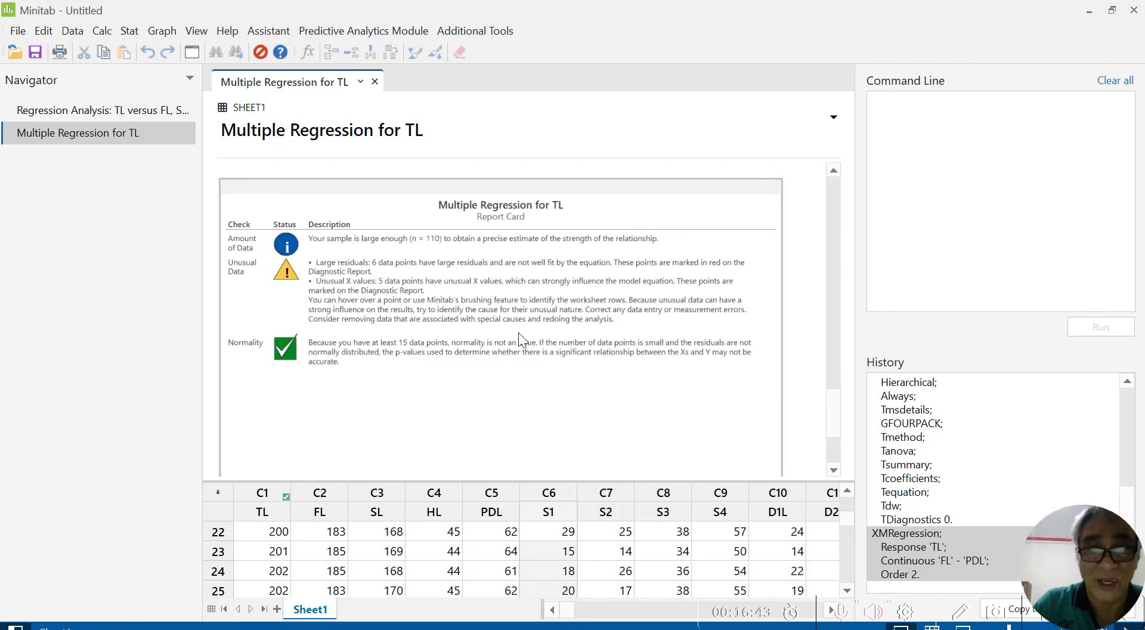
scroll(471, 358, down, 3)
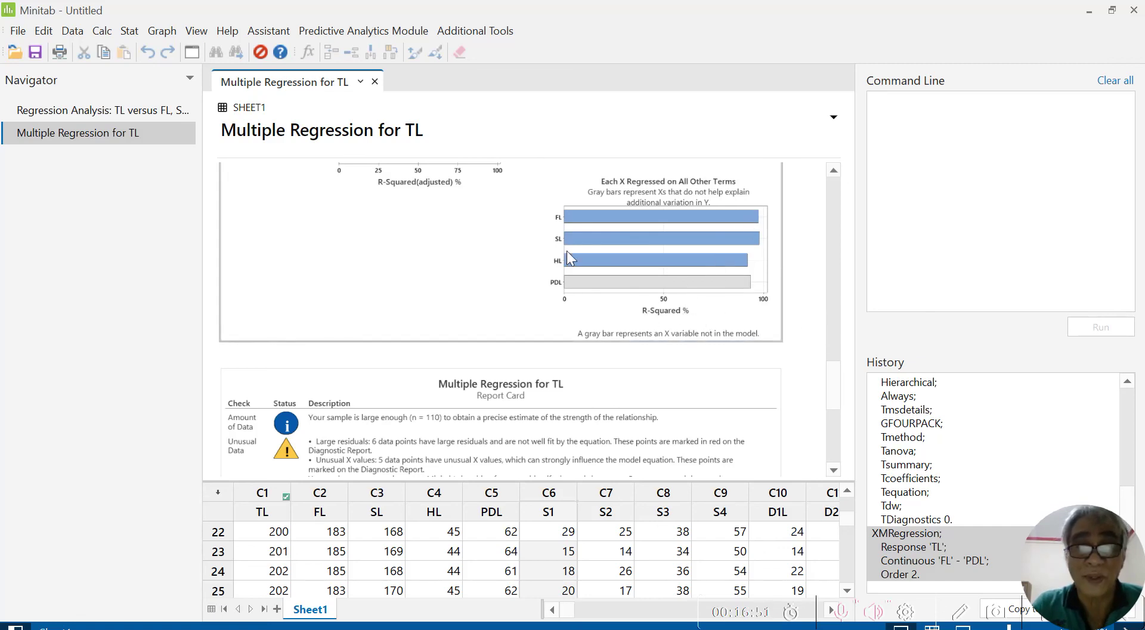
Examine the final model equation and the impact charts of the X variables, and recheck the Summary and Diagnostic reports
scroll(619, 279, up, 3)
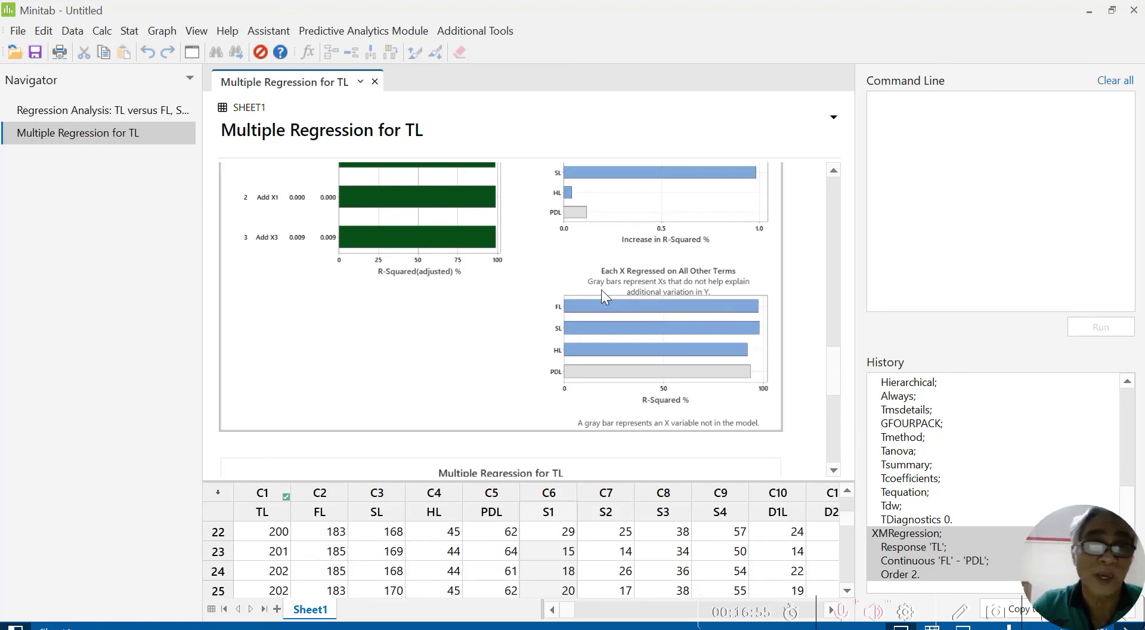
scroll(655, 327, up, 9)
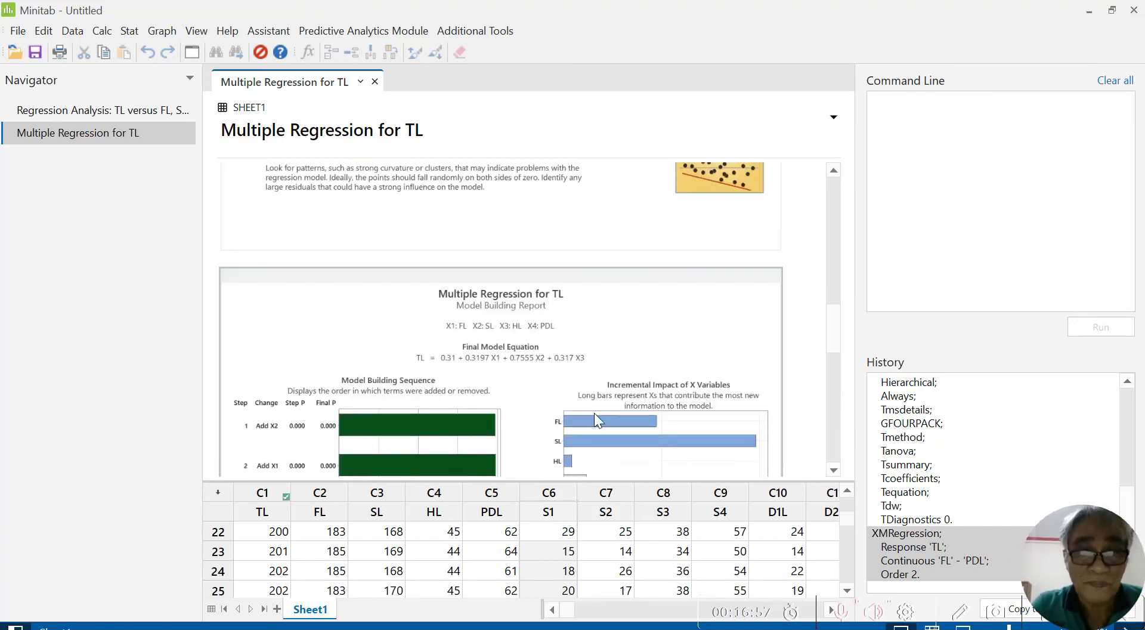
scroll(640, 342, down, 3)
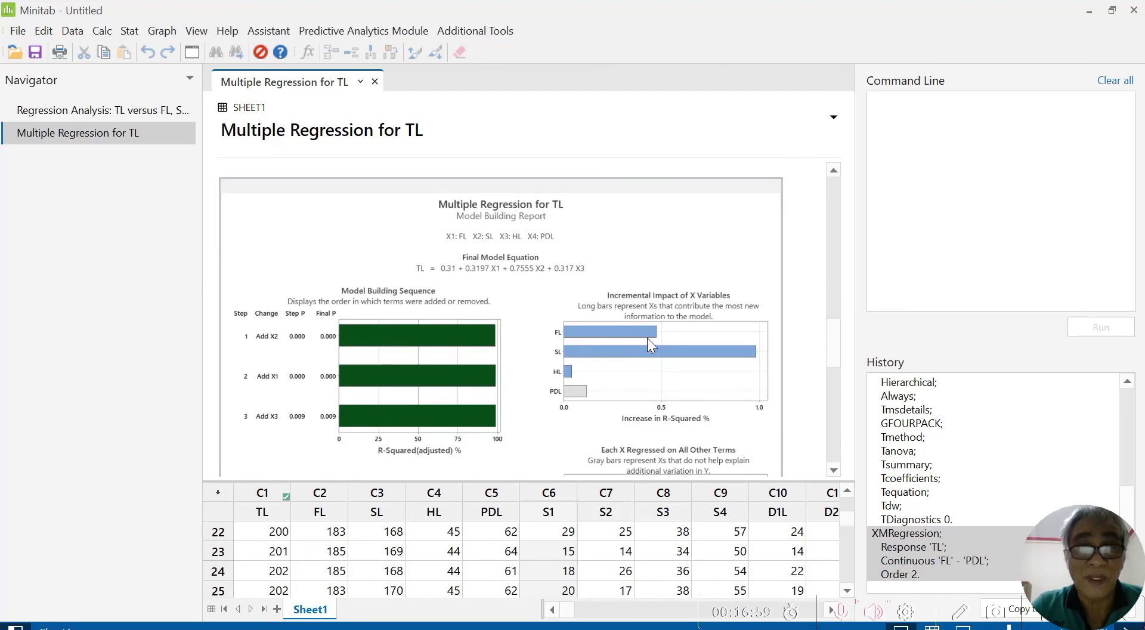
scroll(701, 331, up, 6)
scroll(718, 320, up, 18)
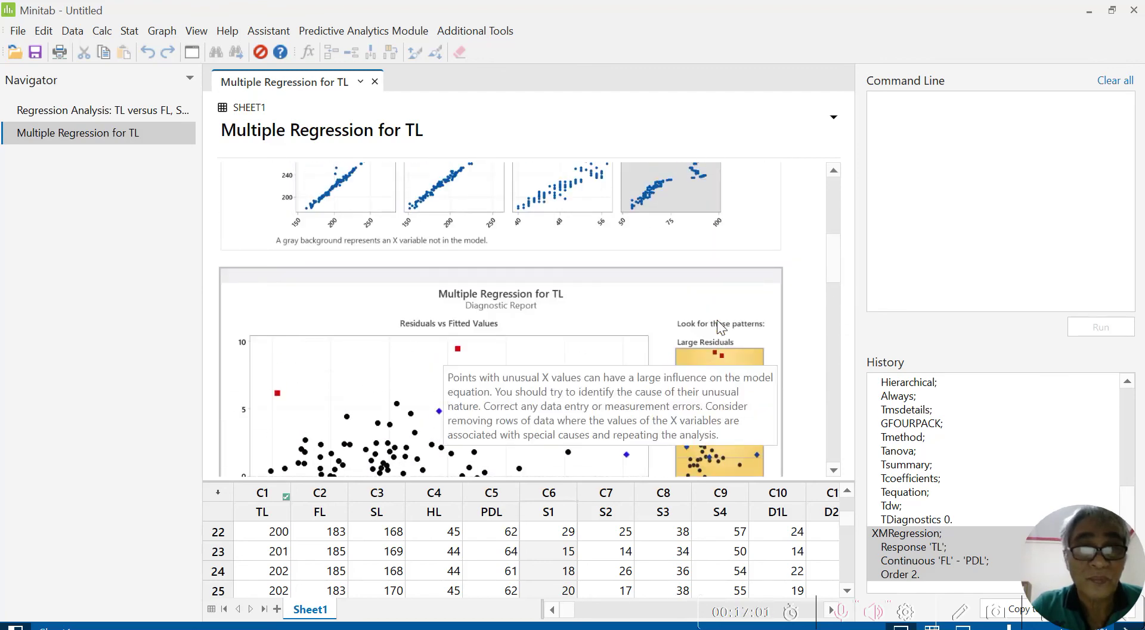
scroll(717, 321, up, 5)
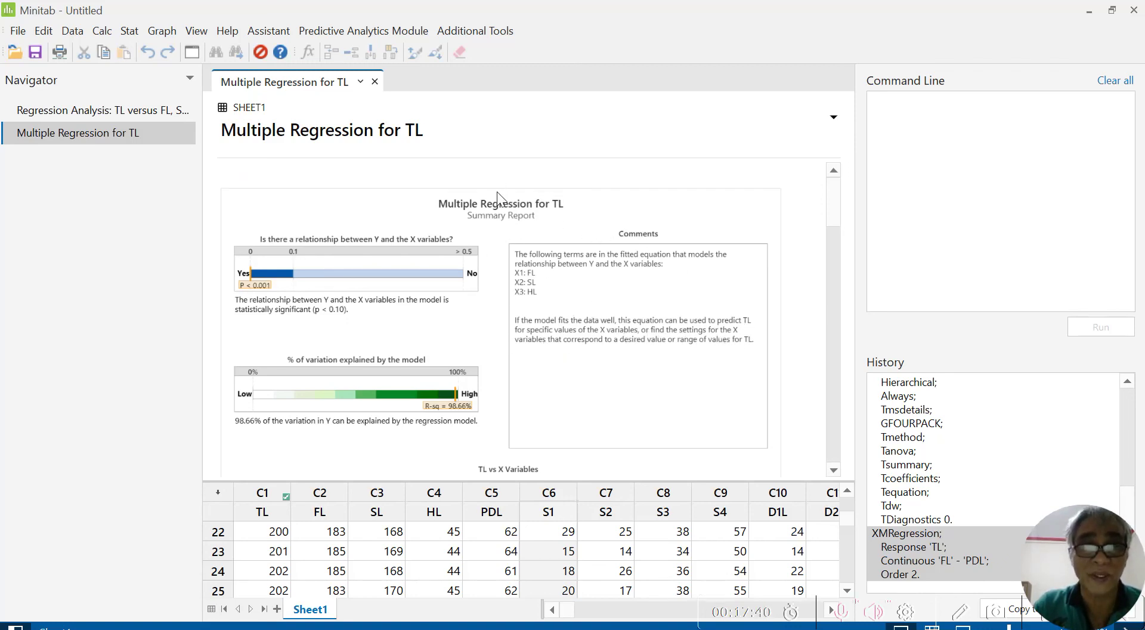
scroll(525, 324, down, 15)
scroll(524, 328, up, 10)
scroll(453, 238, down, 7)
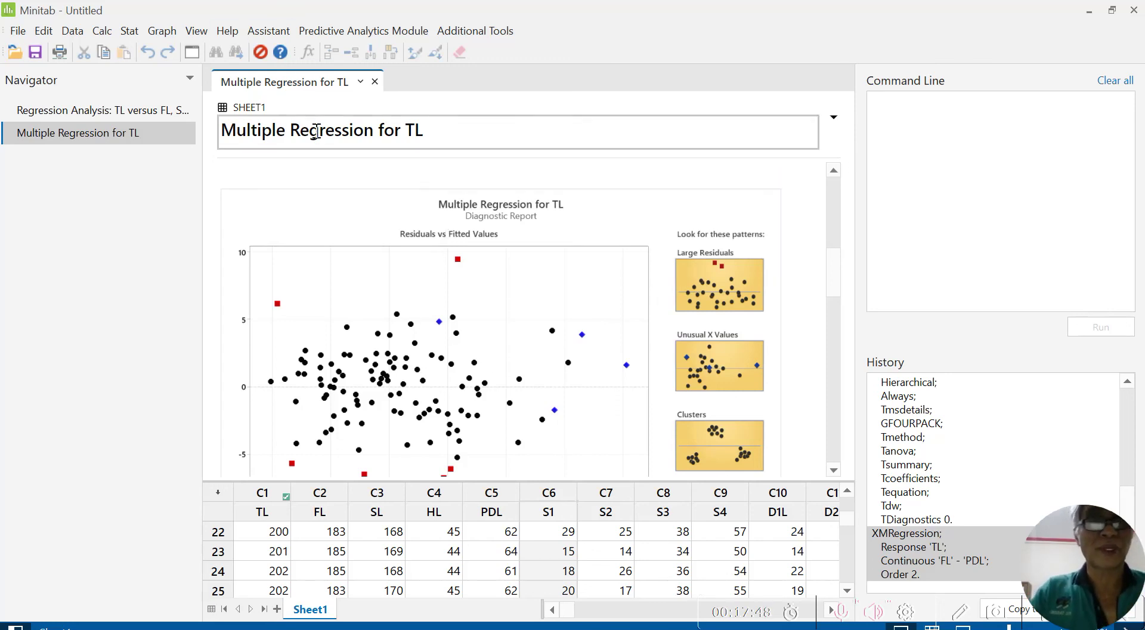
click(269, 31)
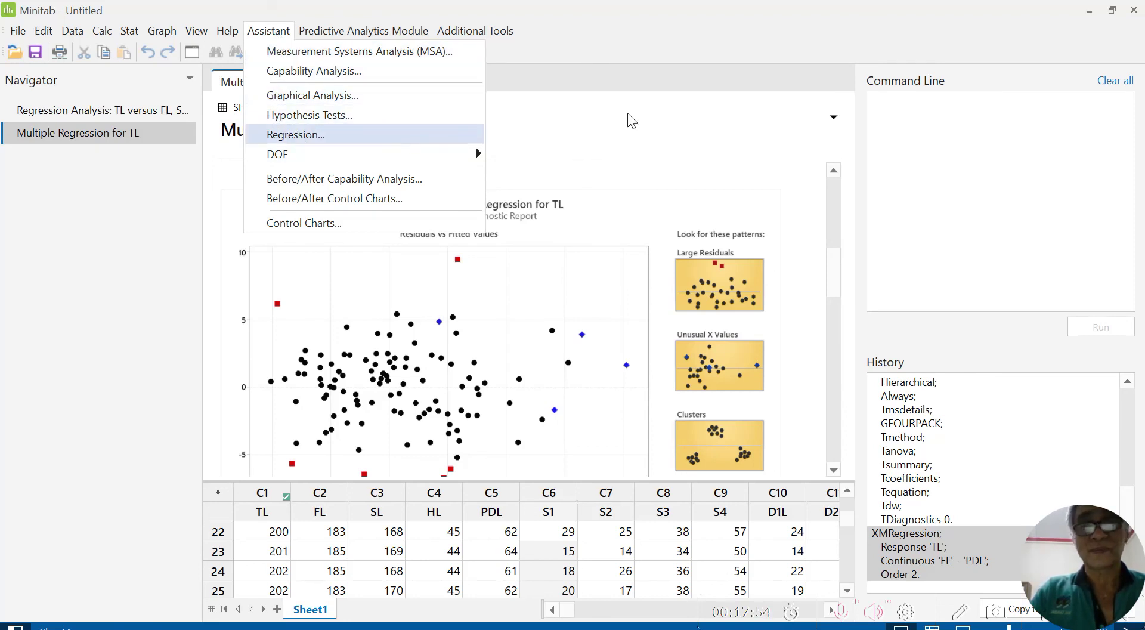
click(593, 236)
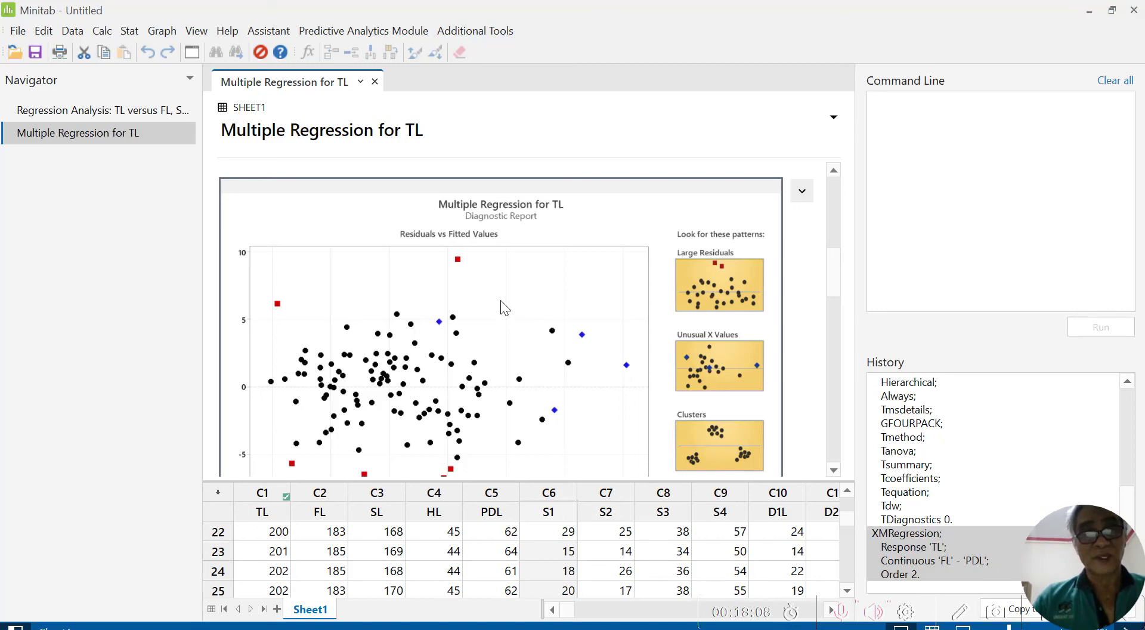
Review the Model Building Report's charts and the Report Card's checks on amount of data, unusual data and normality
scroll(499, 256, down, 10)
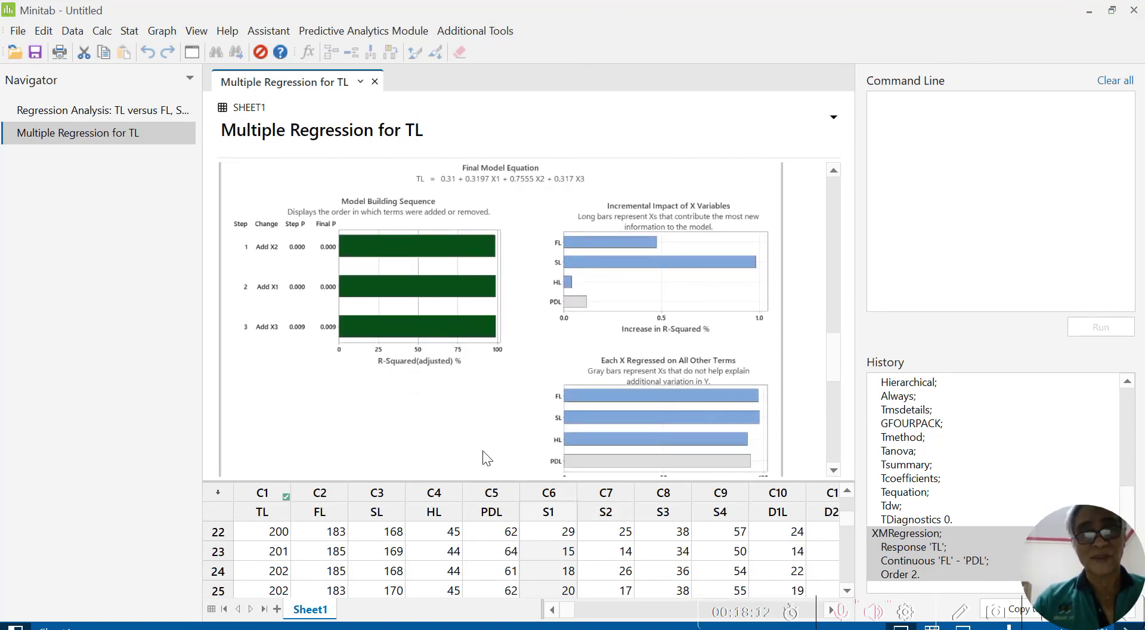
scroll(484, 455, down, 5)
scroll(487, 452, down, 3)
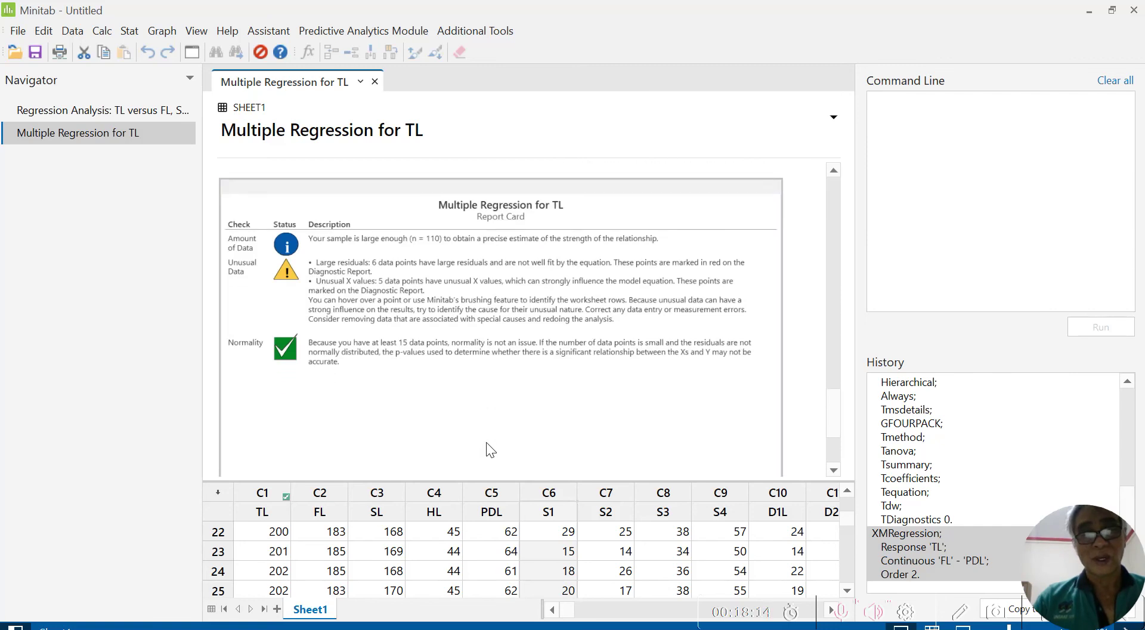